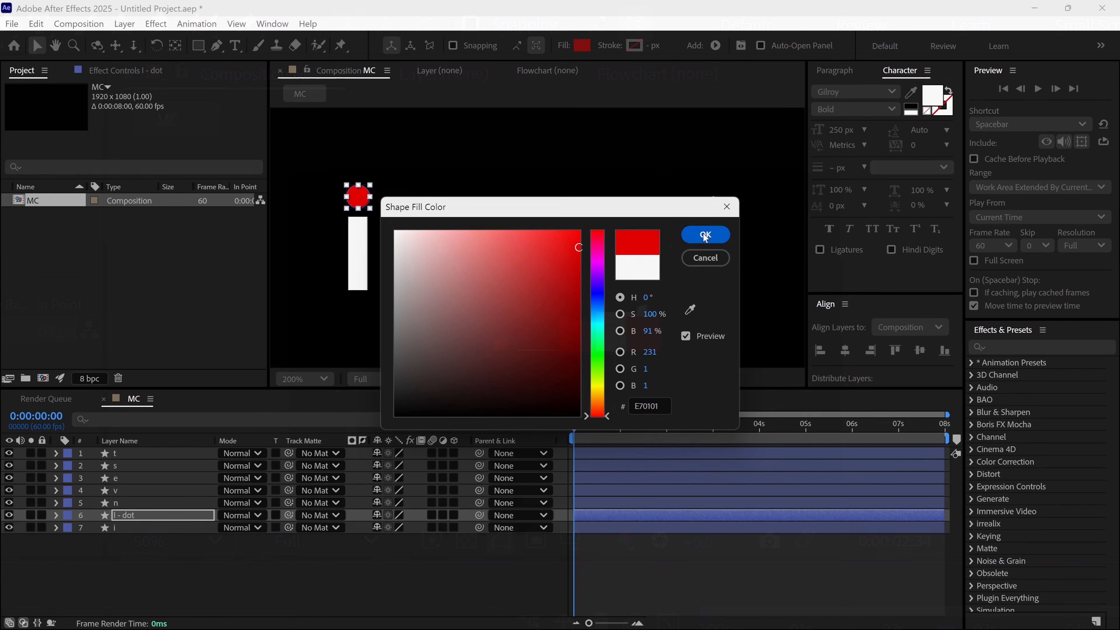
Apply the fill colour E70101 to the I - dot shape layer.
click(705, 234)
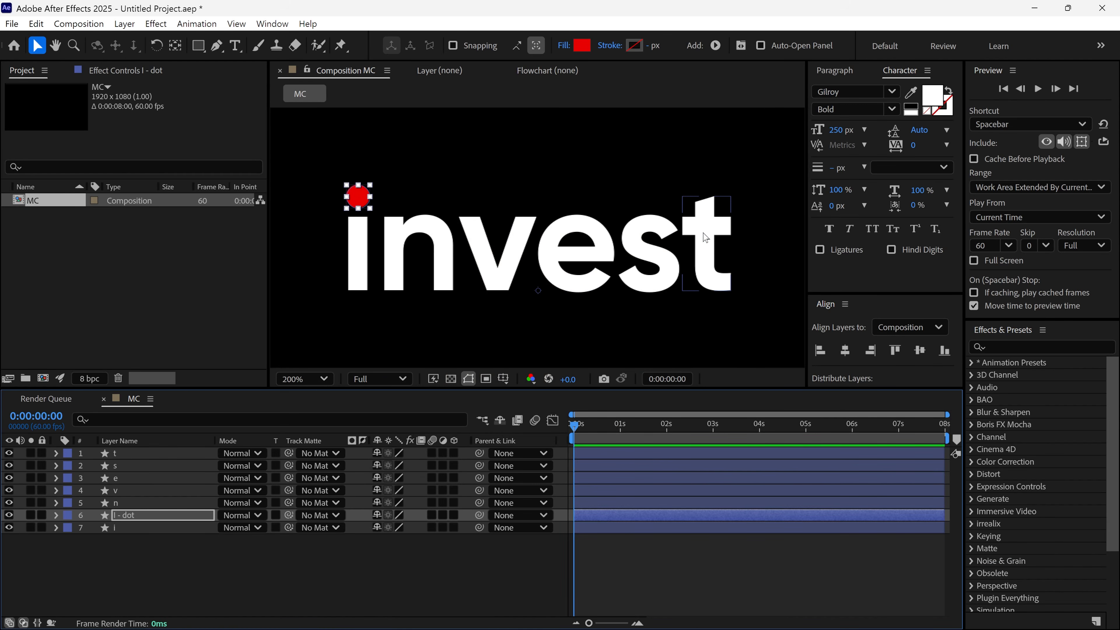
key(shift+slash)
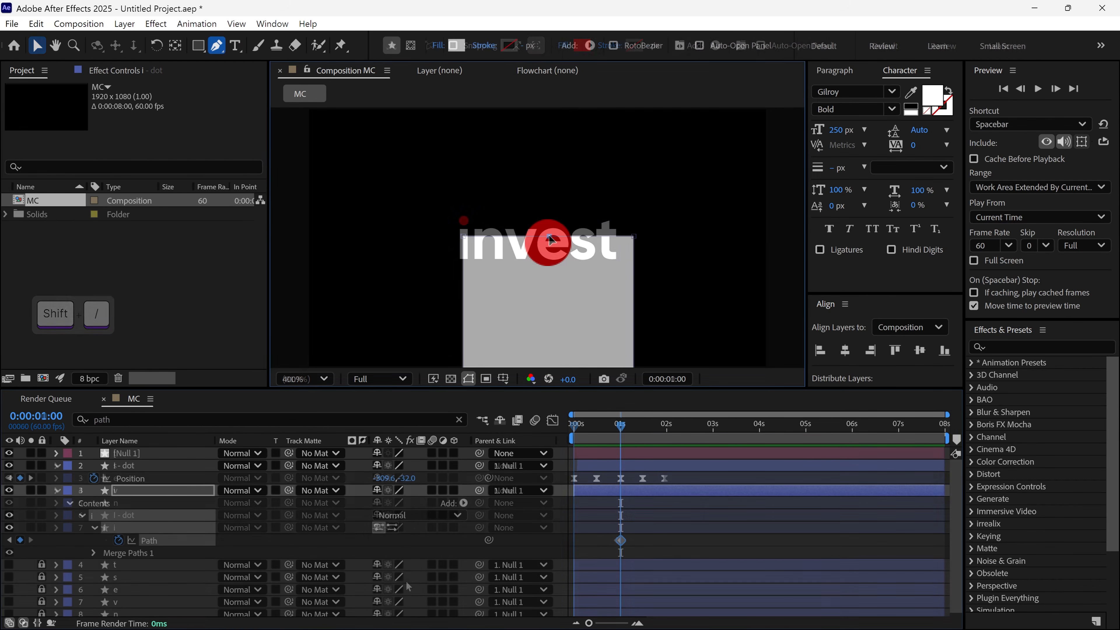
Pull the middle vertex of the i path's upper edge down beneath the red dot and convert the vertex.
drag(547, 256, 548, 265)
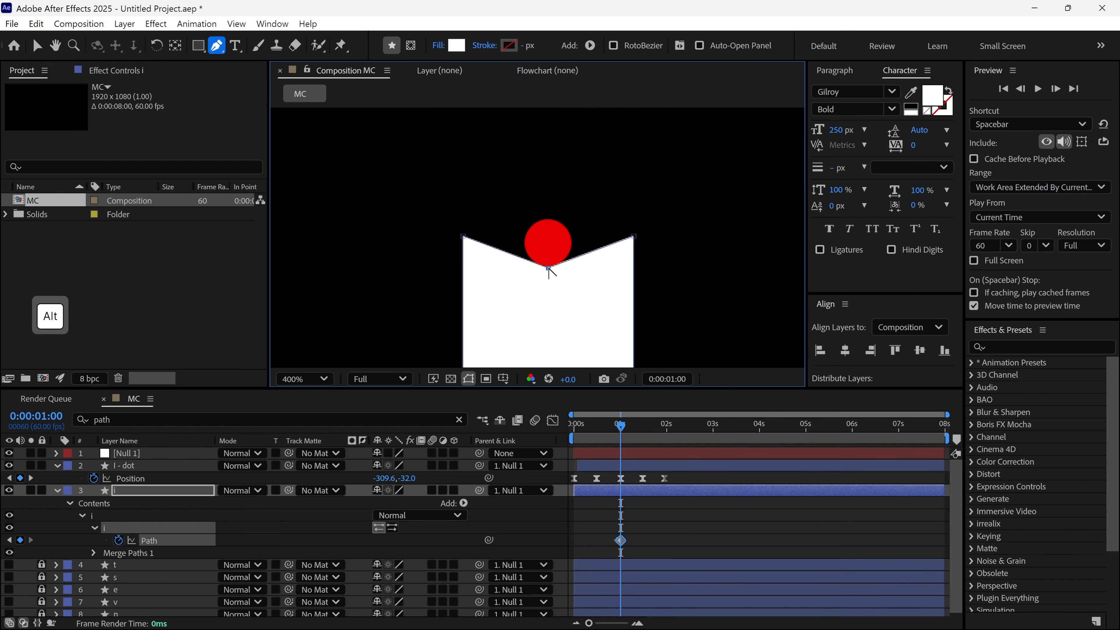
alt+click(547, 267)
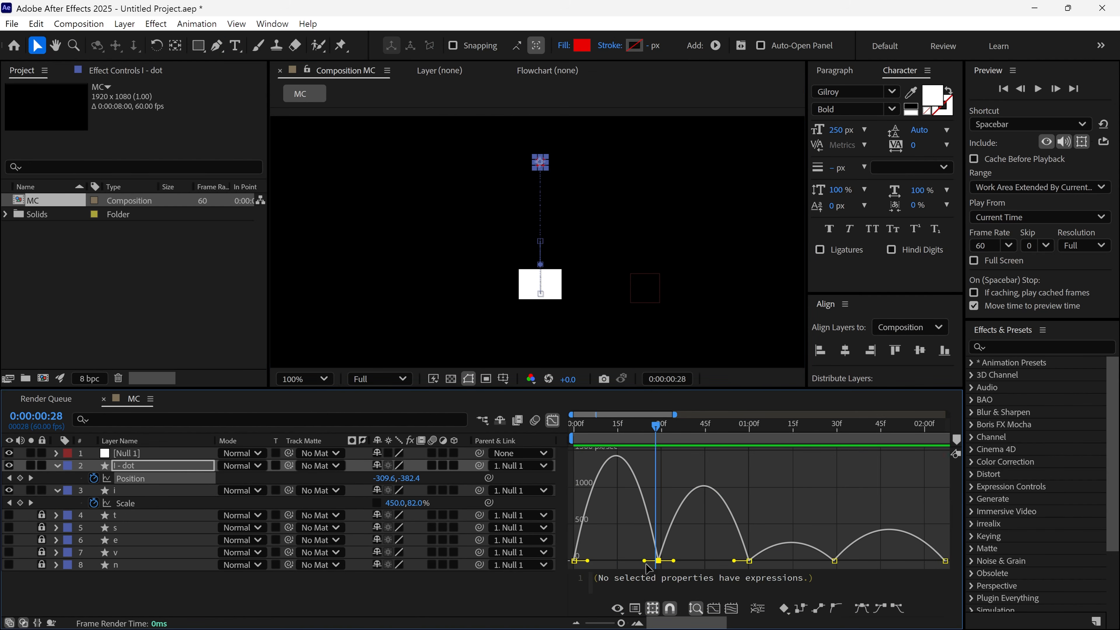
Extend the influence of the I - dot layer's Position keyframe near frame 28 to about 78.5% in the speed graph.
drag(645, 561, 688, 560)
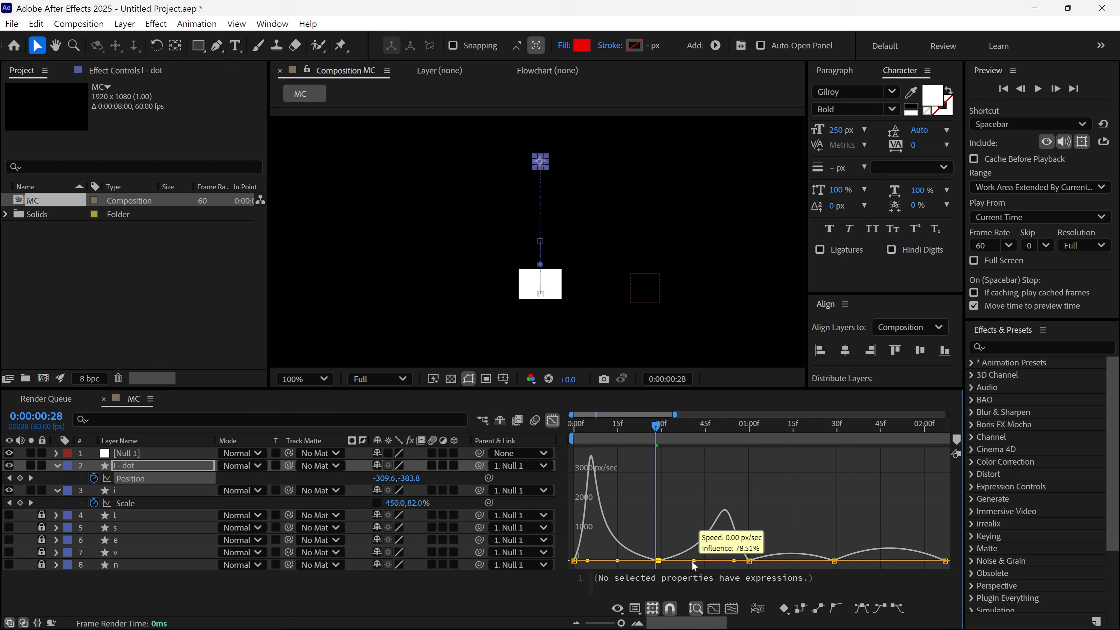
drag(688, 561, 695, 561)
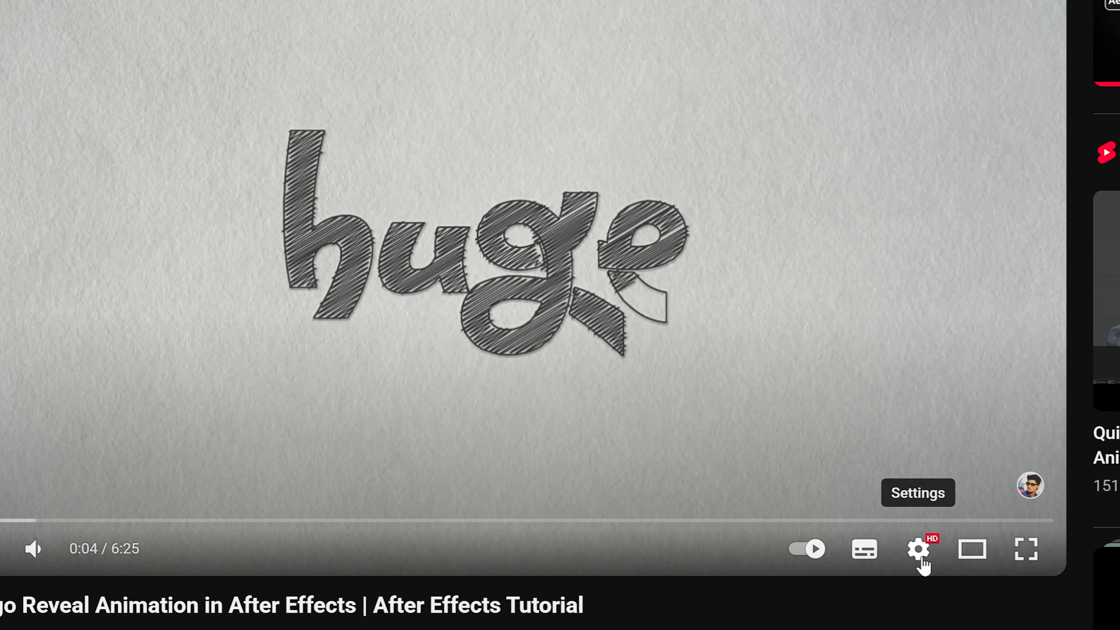
Look through the available audio track languages in the YouTube video's playback settings.
click(919, 549)
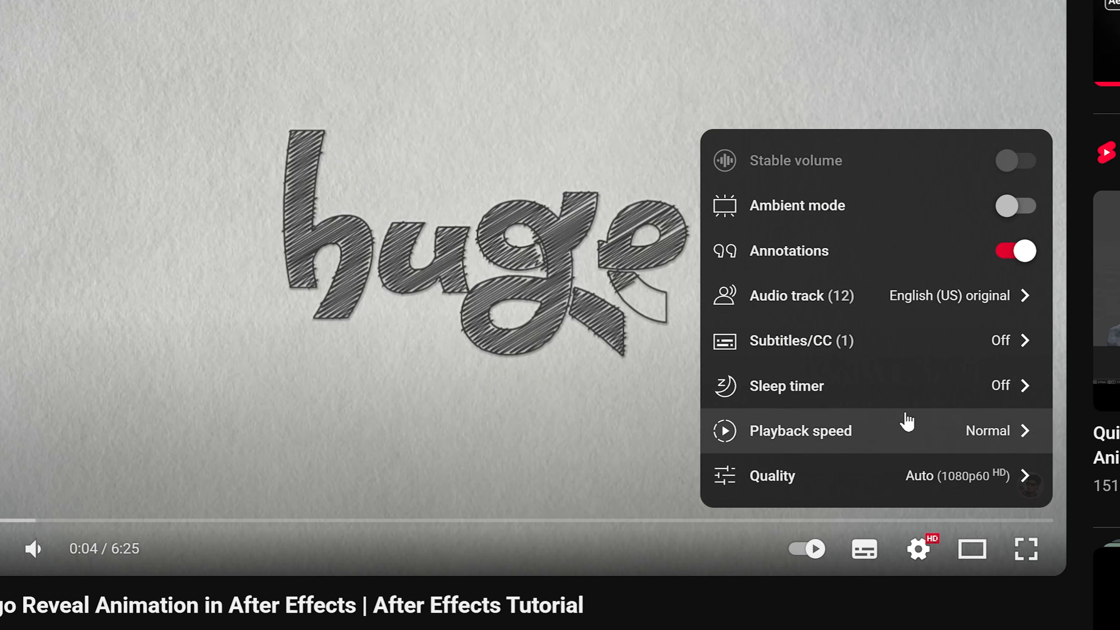
click(927, 295)
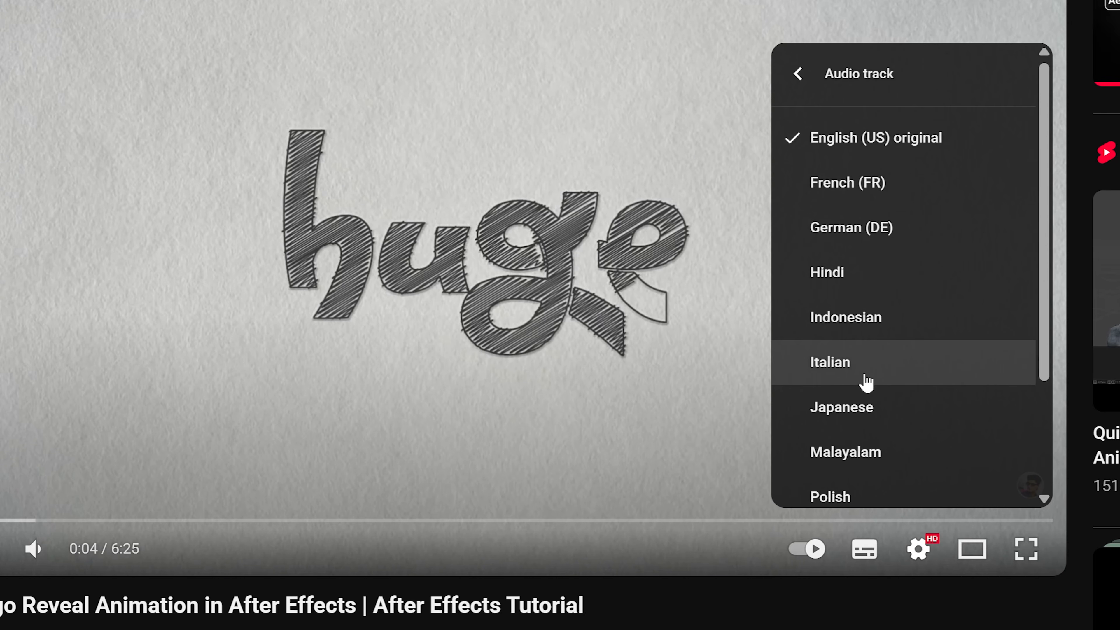
scroll(855, 448, down, 3)
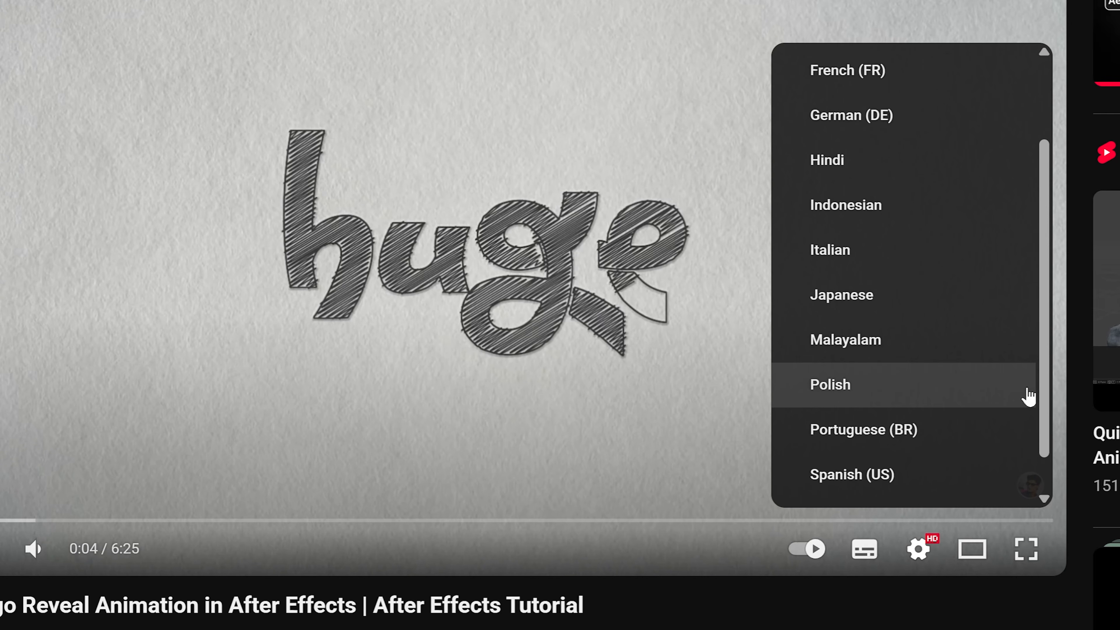
scroll(941, 396, down, 1)
scroll(941, 396, up, 3)
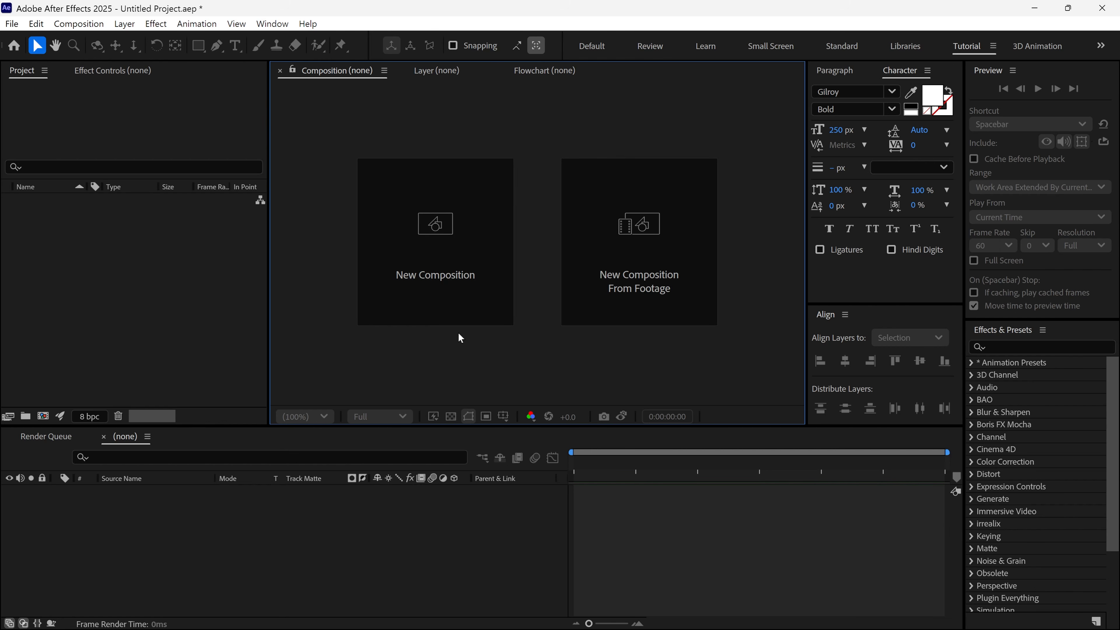
Create a composition named MC at 1920 × 1080 px, 60 fps and 8 seconds long.
click(446, 285)
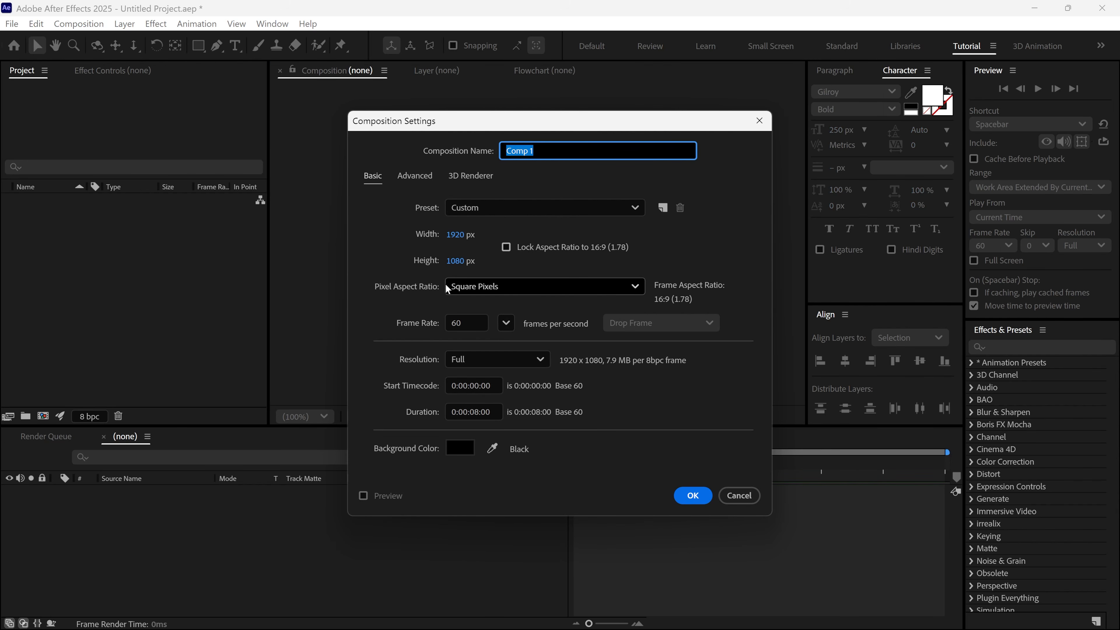
text(MC)
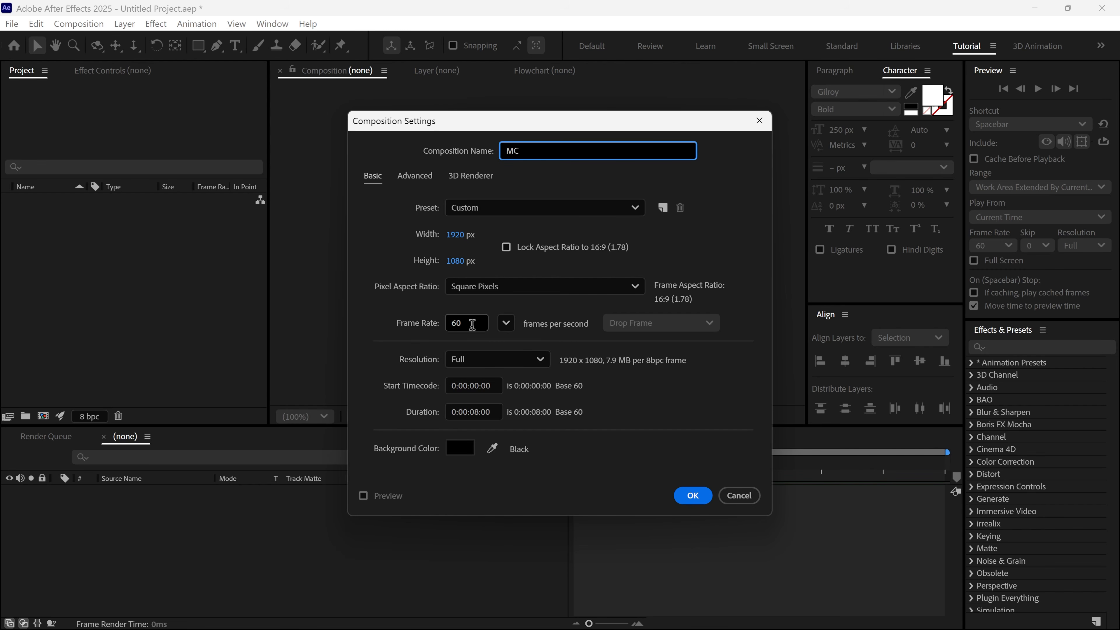
click(691, 495)
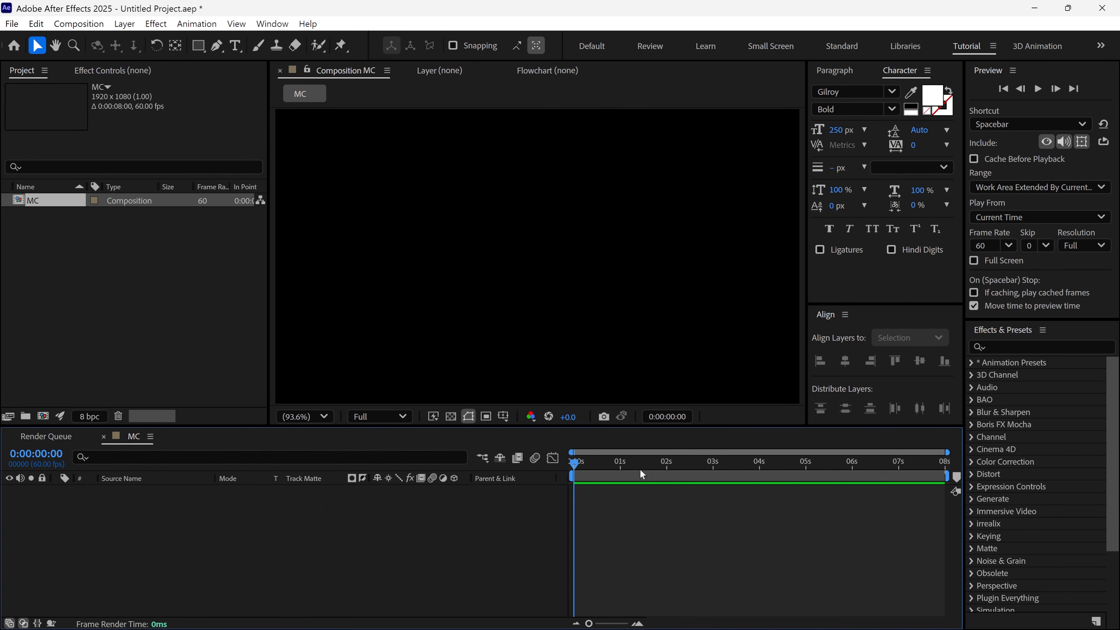
Add the text "invest" and centre it horizontally and vertically in the composition.
click(241, 50)
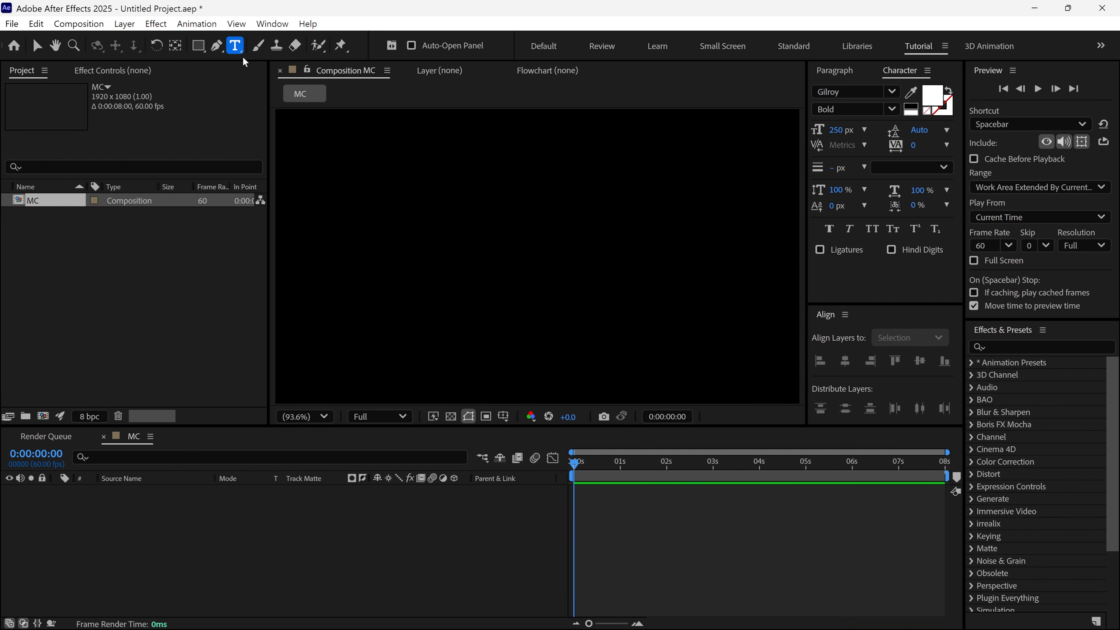
click(410, 262)
text(invest)
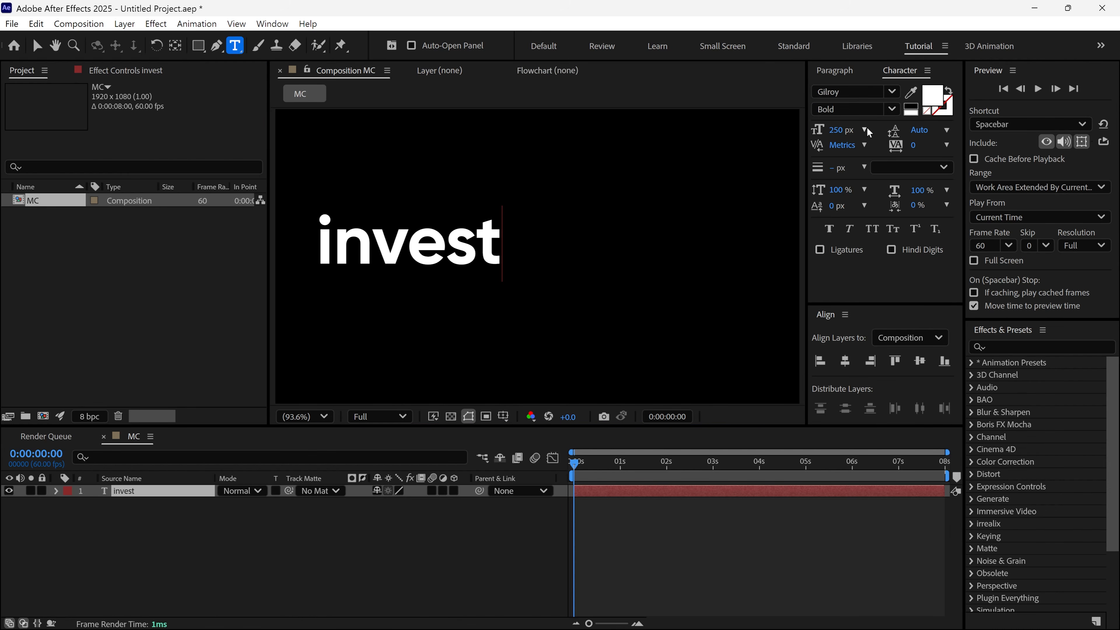
click(845, 361)
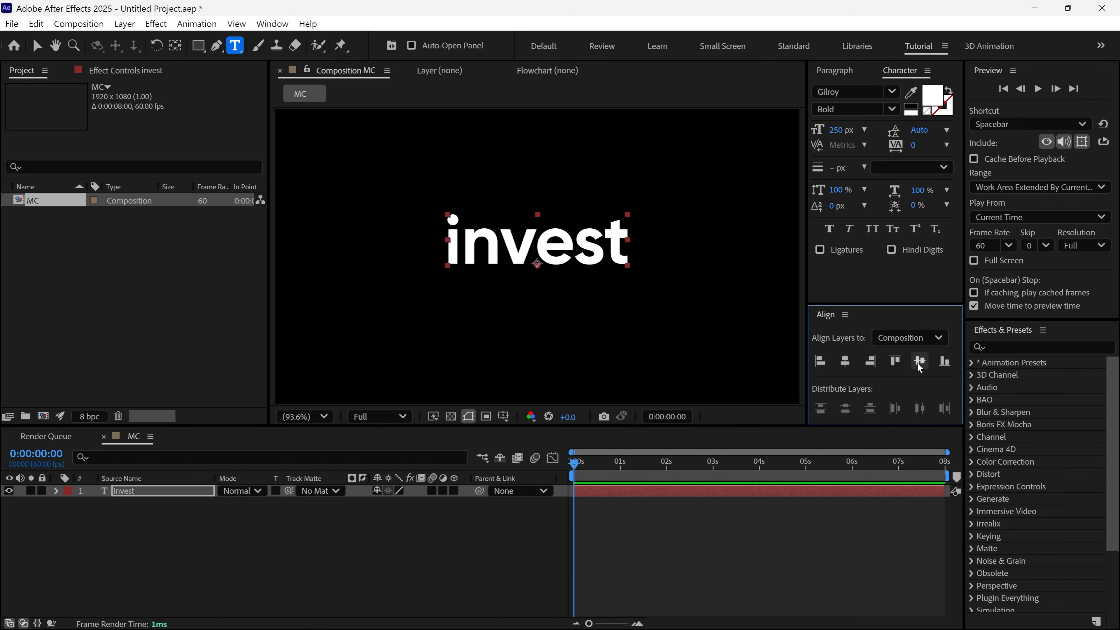
click(920, 361)
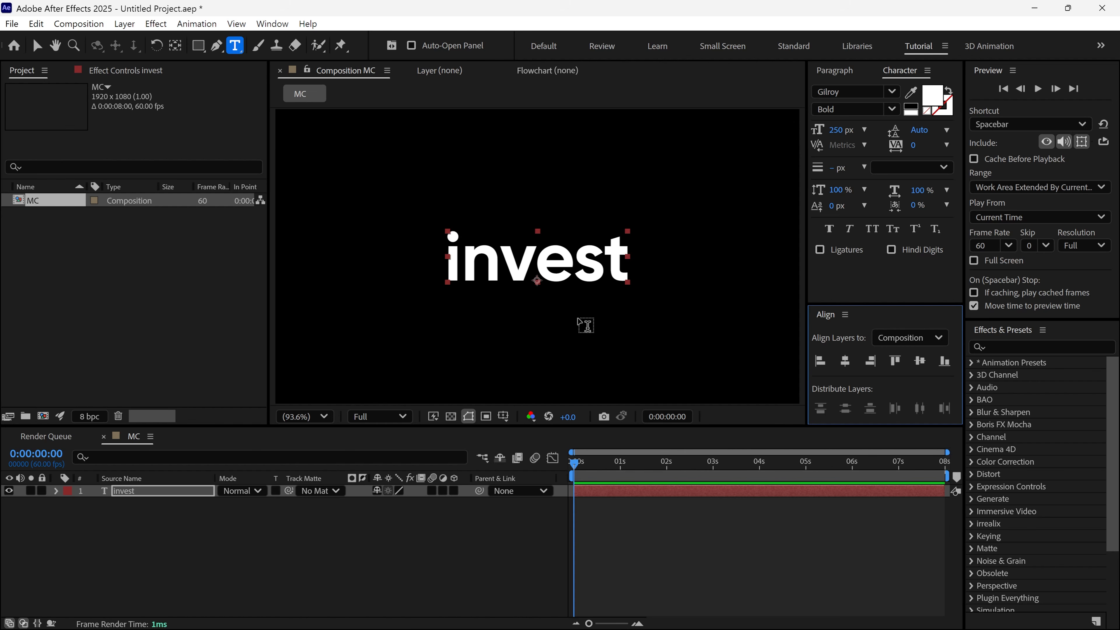
key(v)
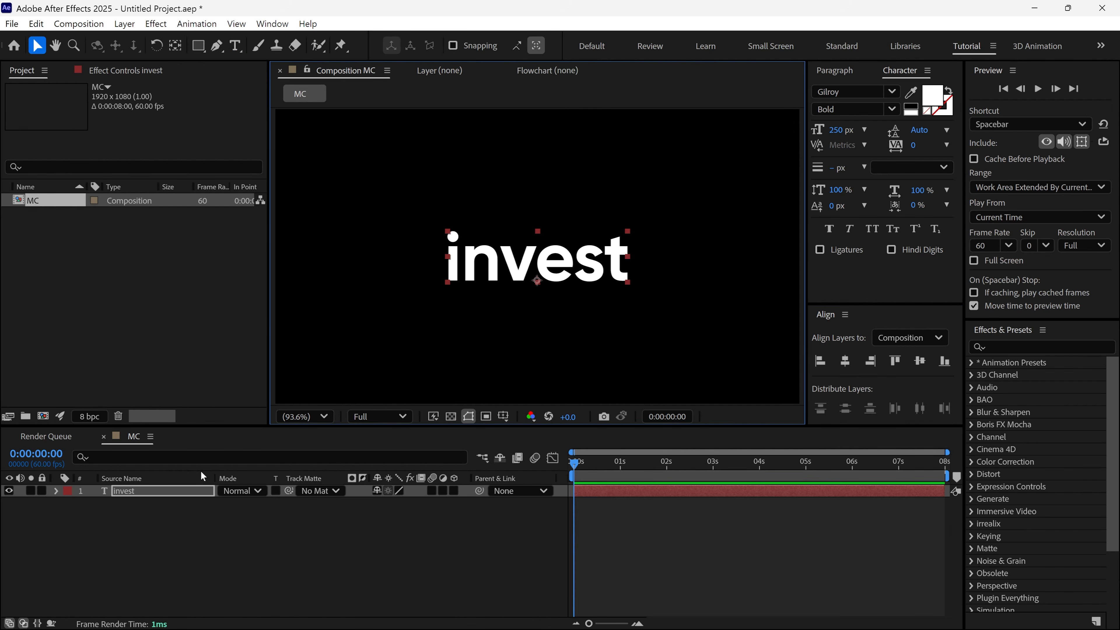
Create shapes from the invest text layer and rename the resulting outlines layer as i.
right_click(174, 494)
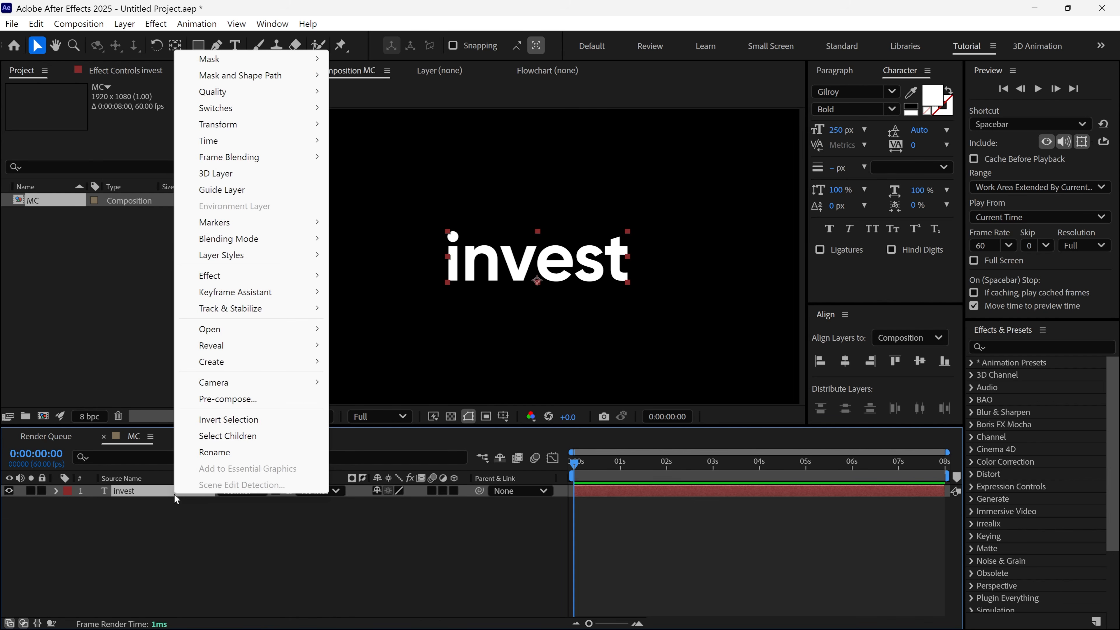
mouse_move(211, 370)
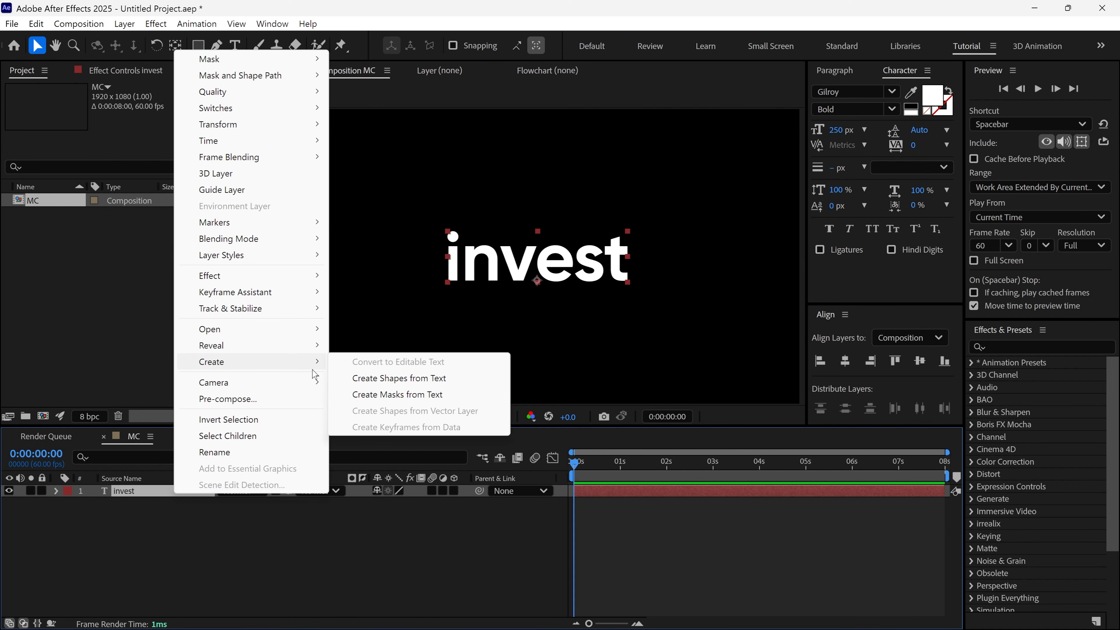
click(450, 383)
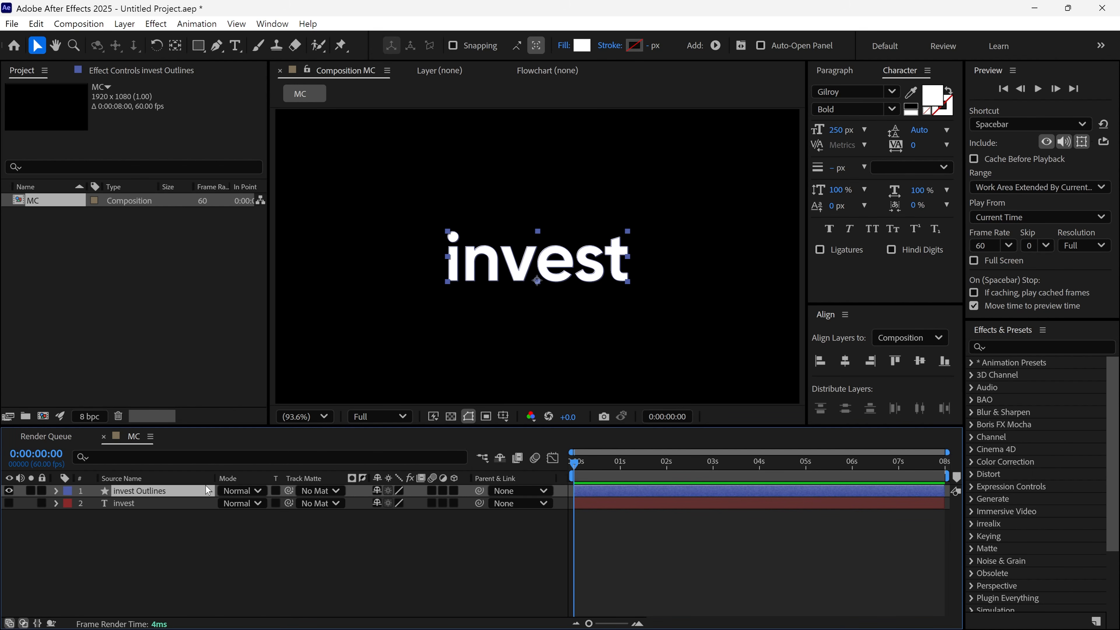
click(43, 491)
key(Return)
text(i)
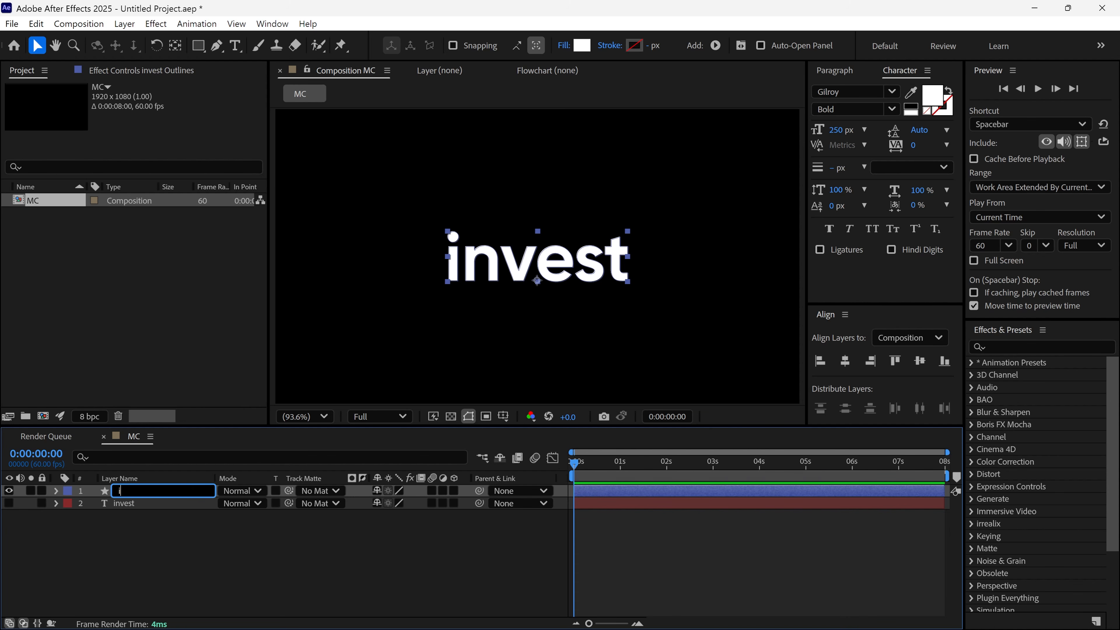
key(Return)
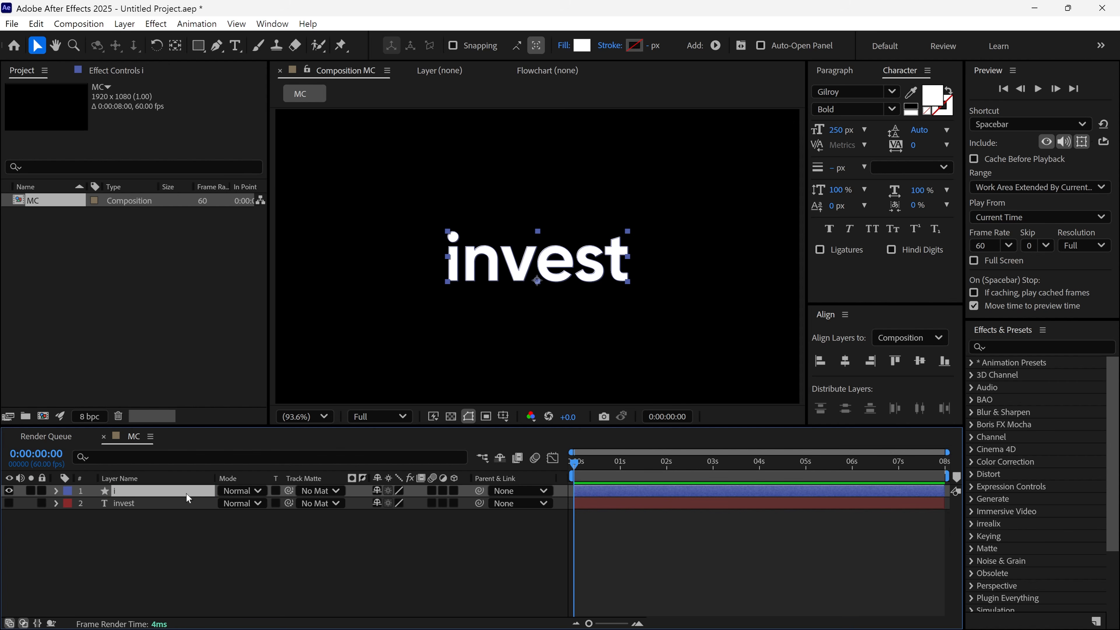
Duplicate the outlines layer three times, naming the copies n, v and e.
key(ctrl+d)
key(Return)
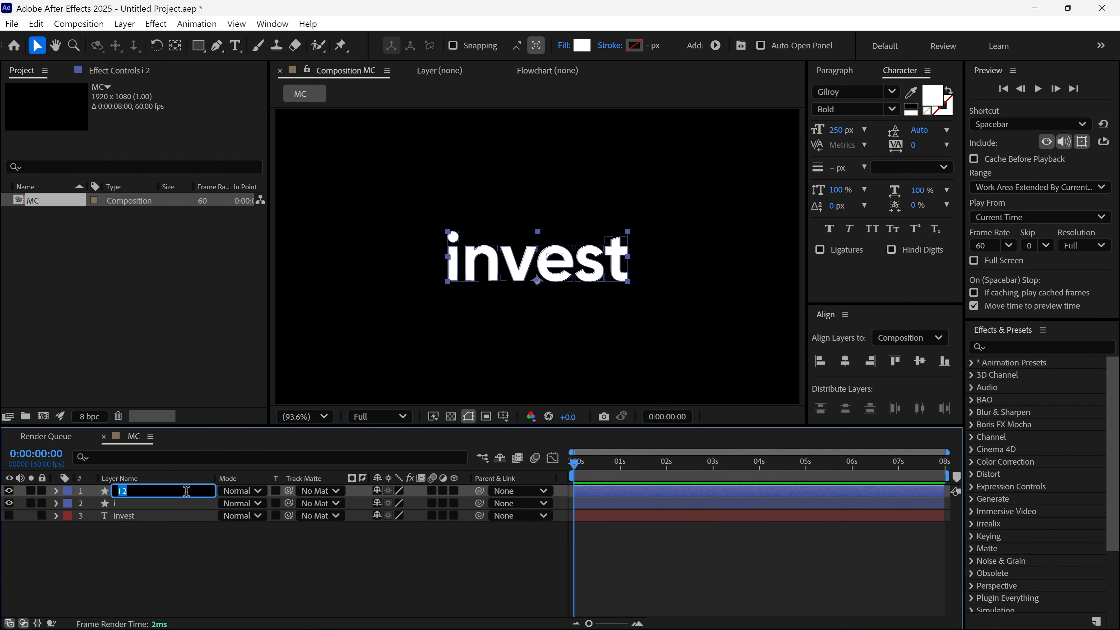
text(n)
key(Return)
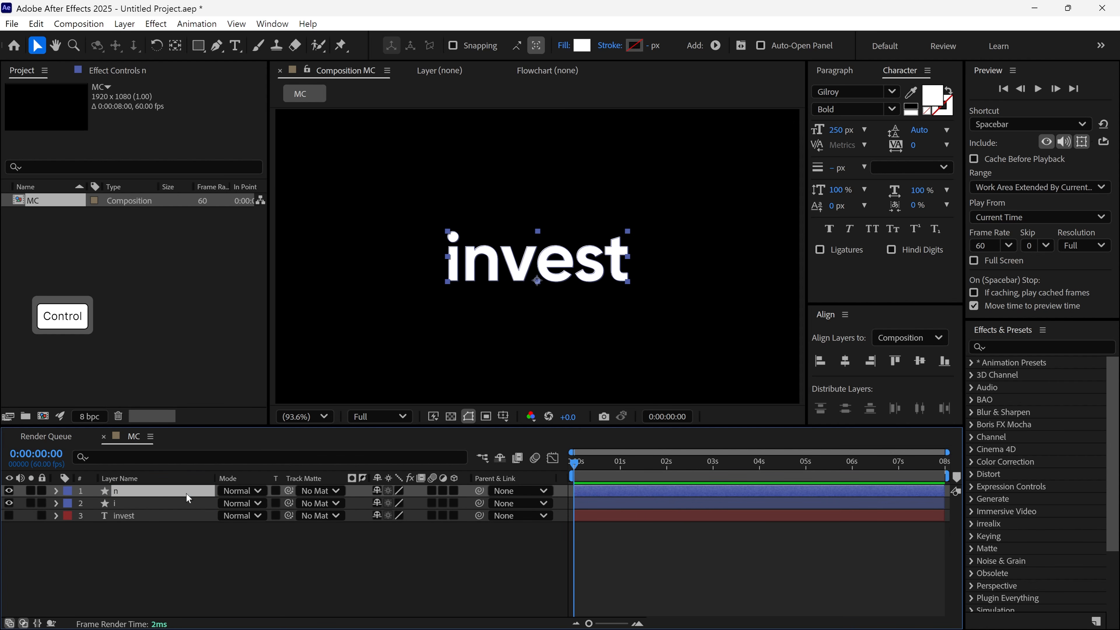
key(ctrl+d)
key(Return)
text(v)
key(Return)
key(ctrl+d)
key(Return)
text(e)
key(Return)
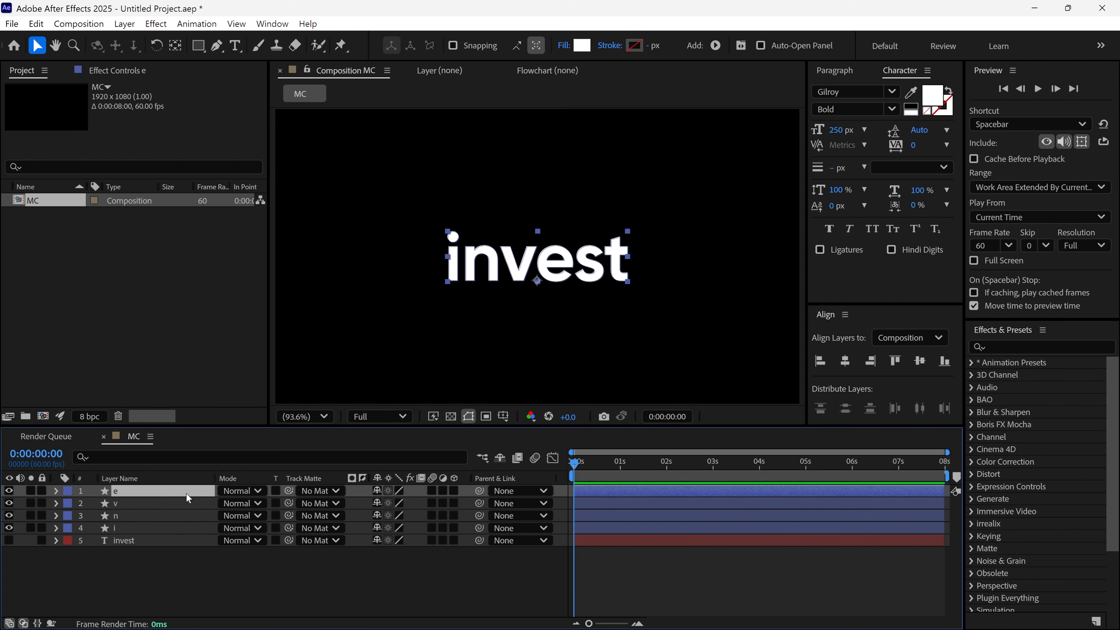
Make two more duplicates of the outlines layer, naming them s and t.
key(ctrl+d)
key(Return)
text(s)
key(Return)
key(ctrl+d)
key(Return)
text(t)
key(Return)
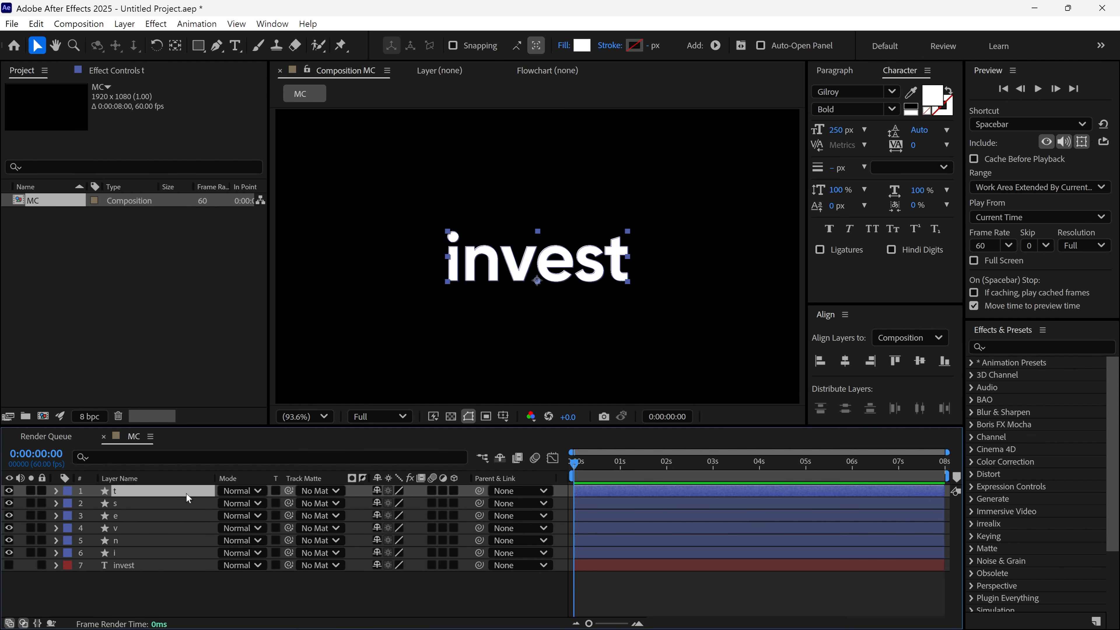
Delete every letter group except t from the contents of layer t.
click(55, 491)
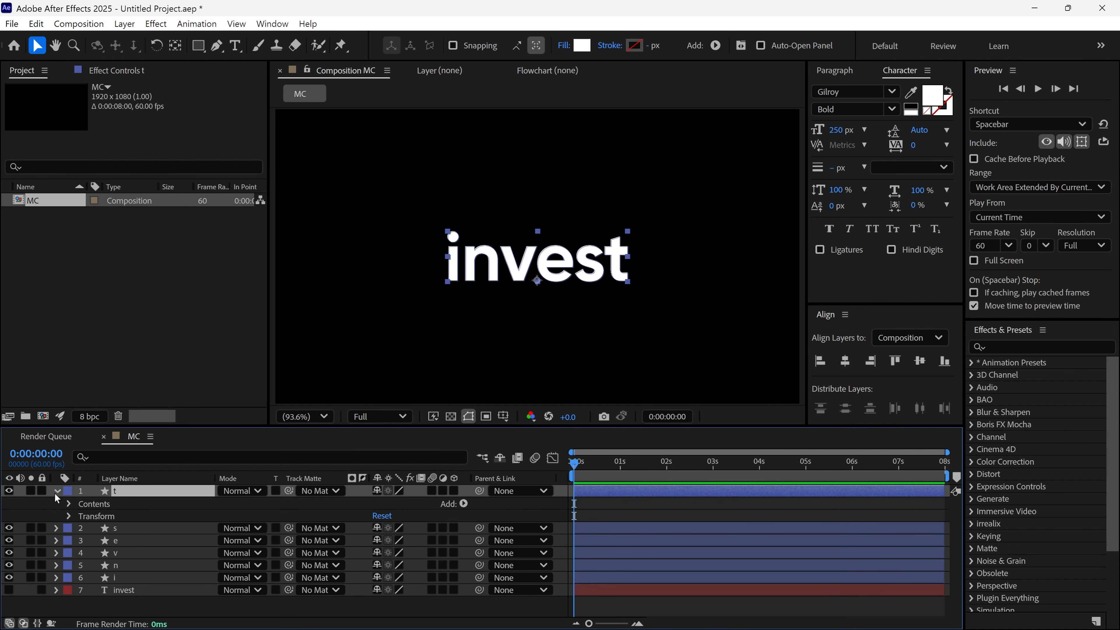
click(70, 504)
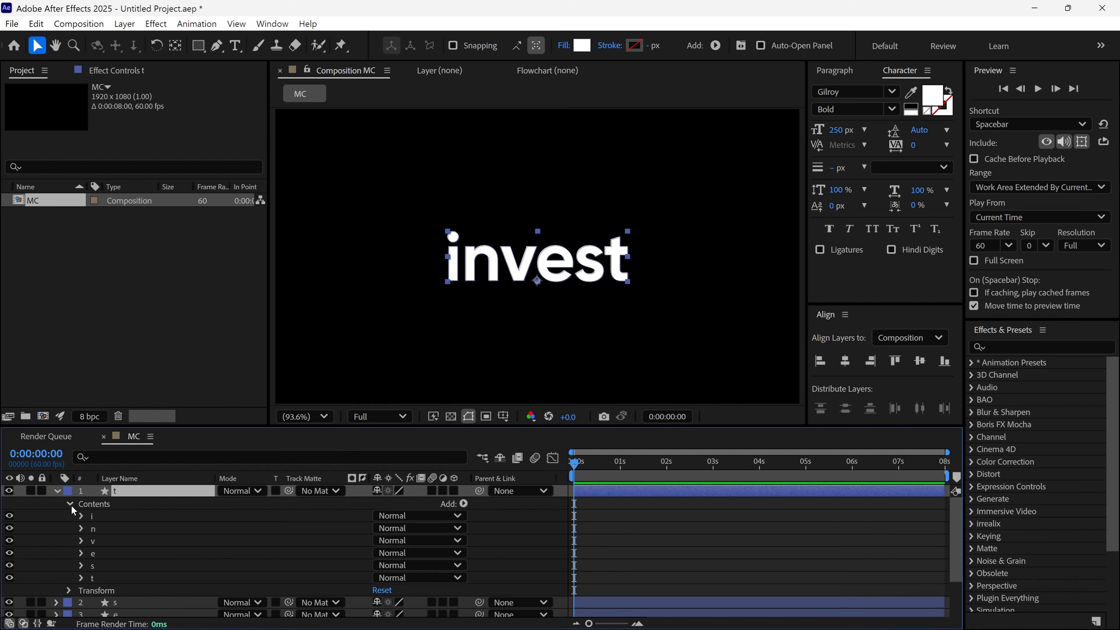
click(104, 517)
shift+click(101, 577)
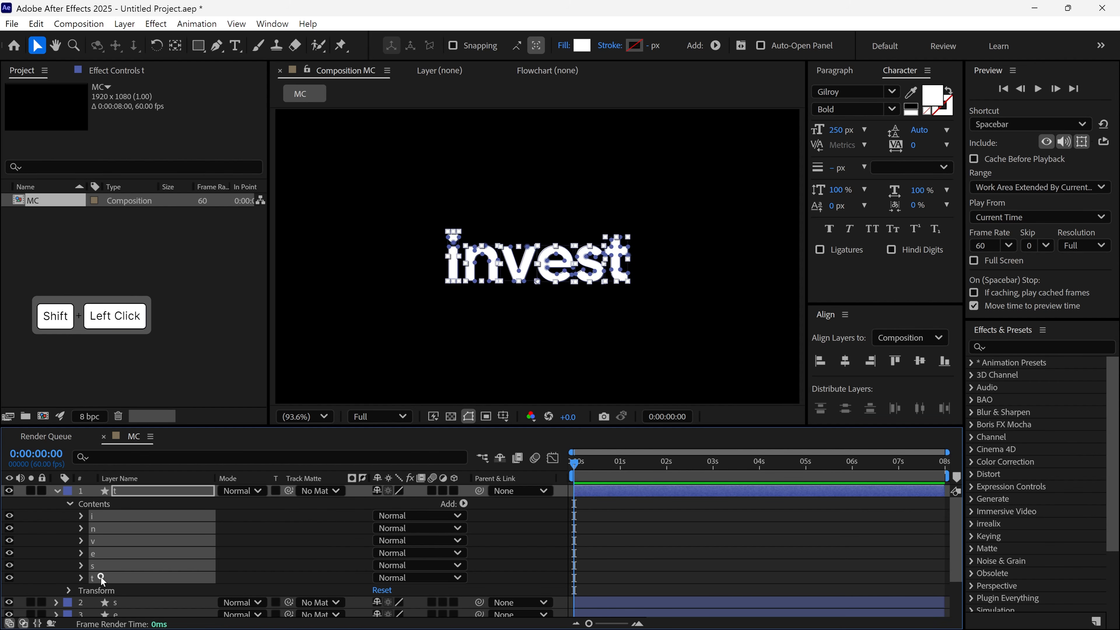
ctrl+click(120, 573)
key(Delete)
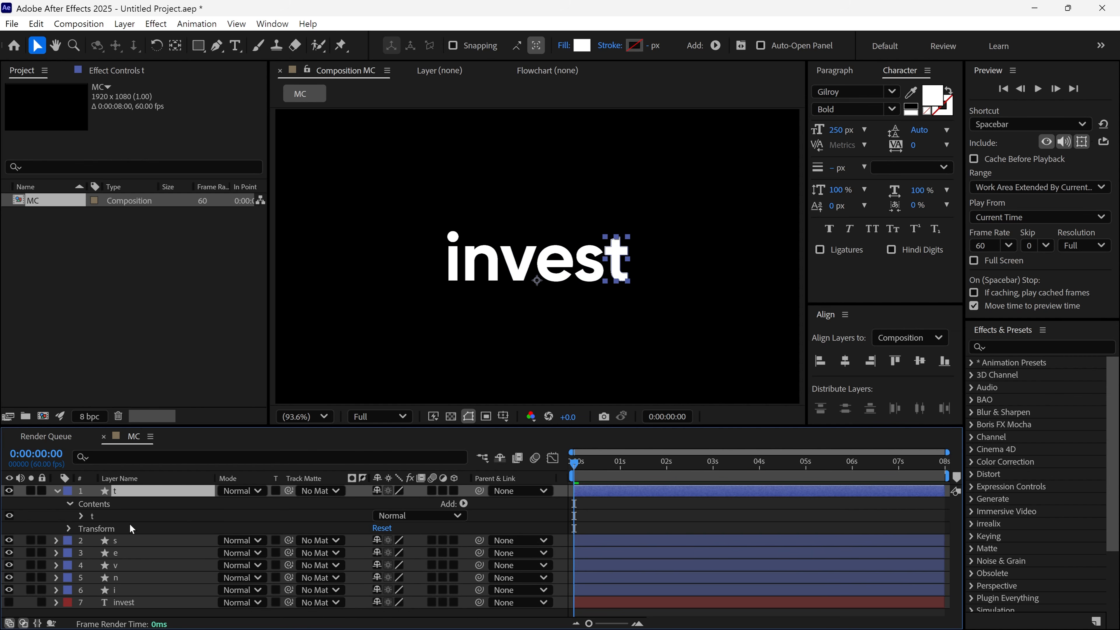
Check layer t in isolation by toggling its solo state, then collapse its properties.
click(29, 493)
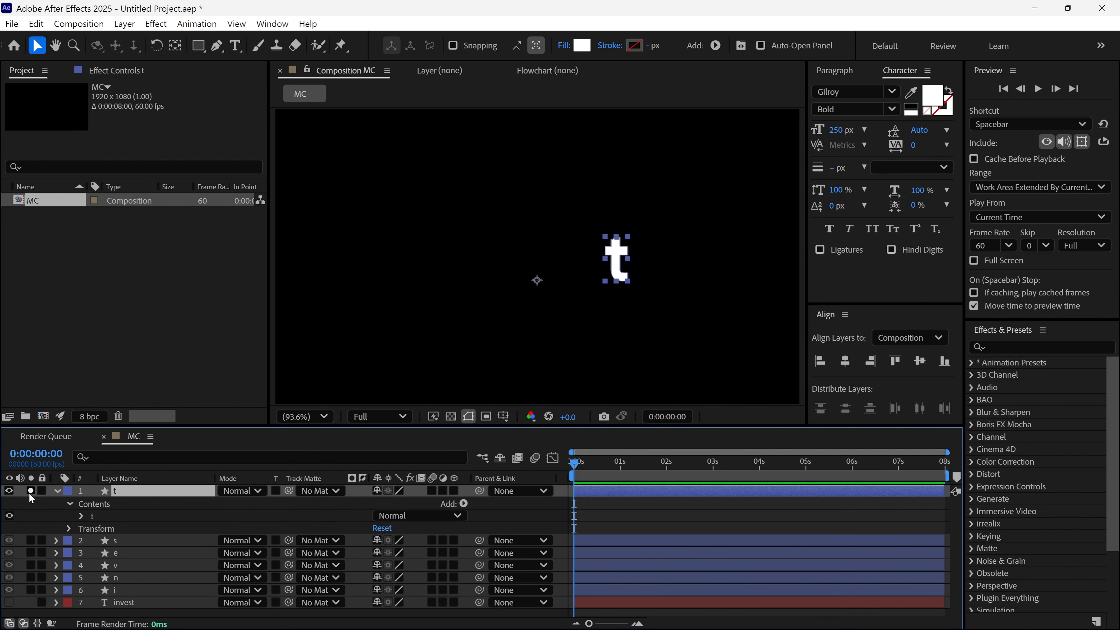
click(29, 493)
click(29, 493)
click(29, 493)
click(56, 492)
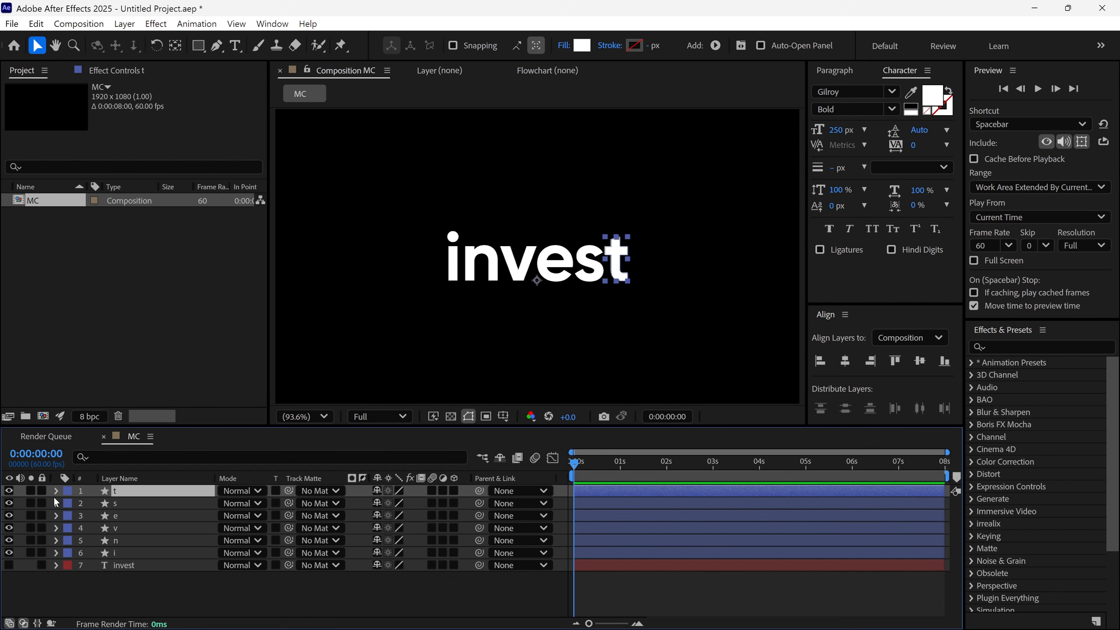
Delete every letter group except s from layer s and collapse the layer.
click(56, 503)
click(95, 528)
shift+click(91, 591)
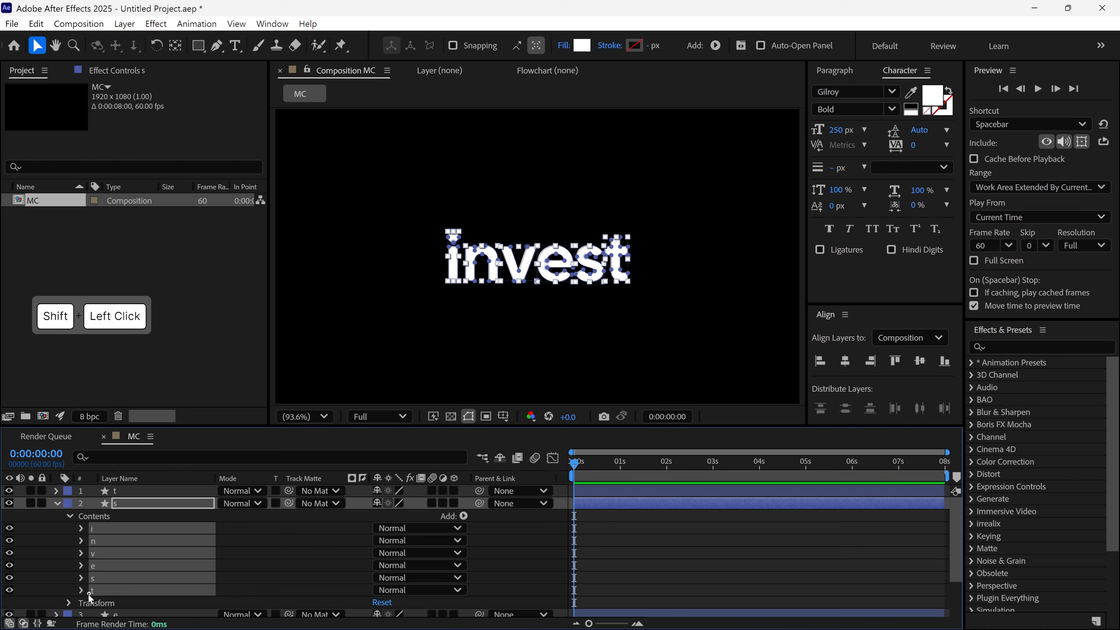
ctrl+click(99, 578)
key(Delete)
click(56, 504)
Delete every letter group except e from layer e and collapse the layer.
click(56, 516)
click(95, 540)
shift+click(90, 603)
ctrl+click(92, 579)
key(Delete)
click(56, 515)
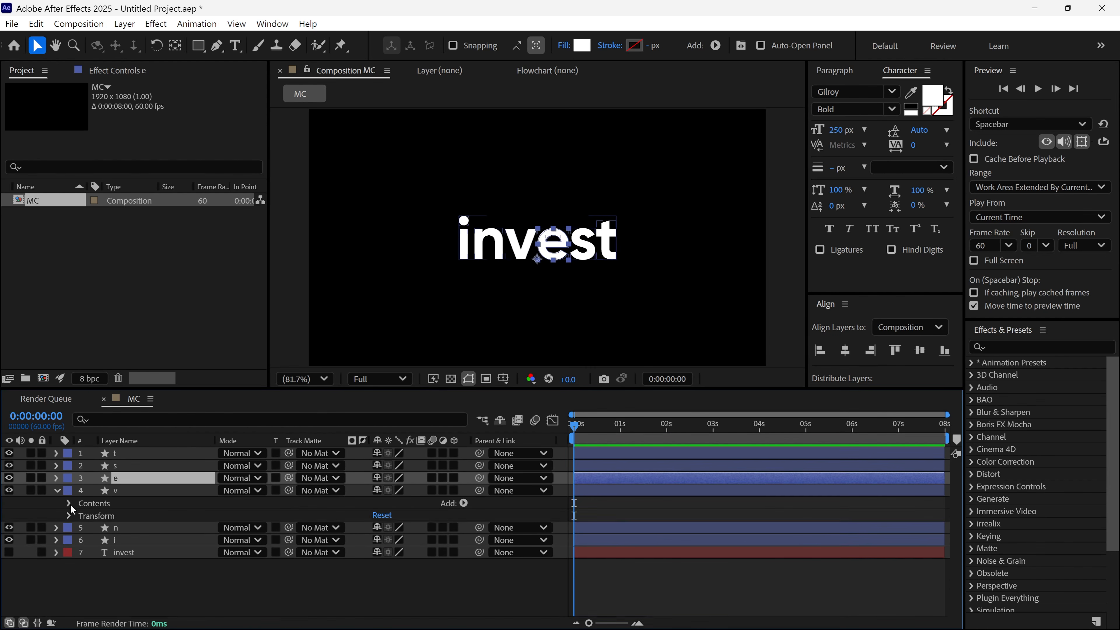
Delete every letter group except v from layer v and collapse the layer.
click(69, 503)
click(91, 514)
key(ctrl+a)
ctrl+click(102, 541)
key(Delete)
click(57, 491)
Delete every letter group except n from layer n and every group except i from layer i, leaving both layers collapsed.
click(56, 503)
click(68, 515)
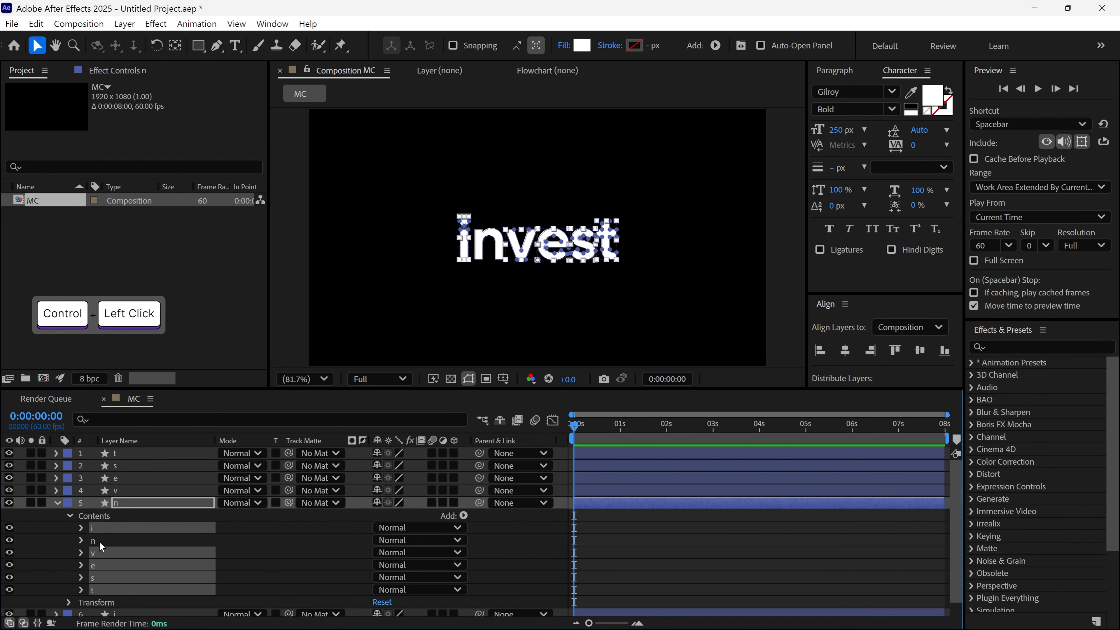
click(69, 528)
click(96, 541)
key(ctrl+a)
ctrl+click(102, 543)
key(Delete)
click(57, 515)
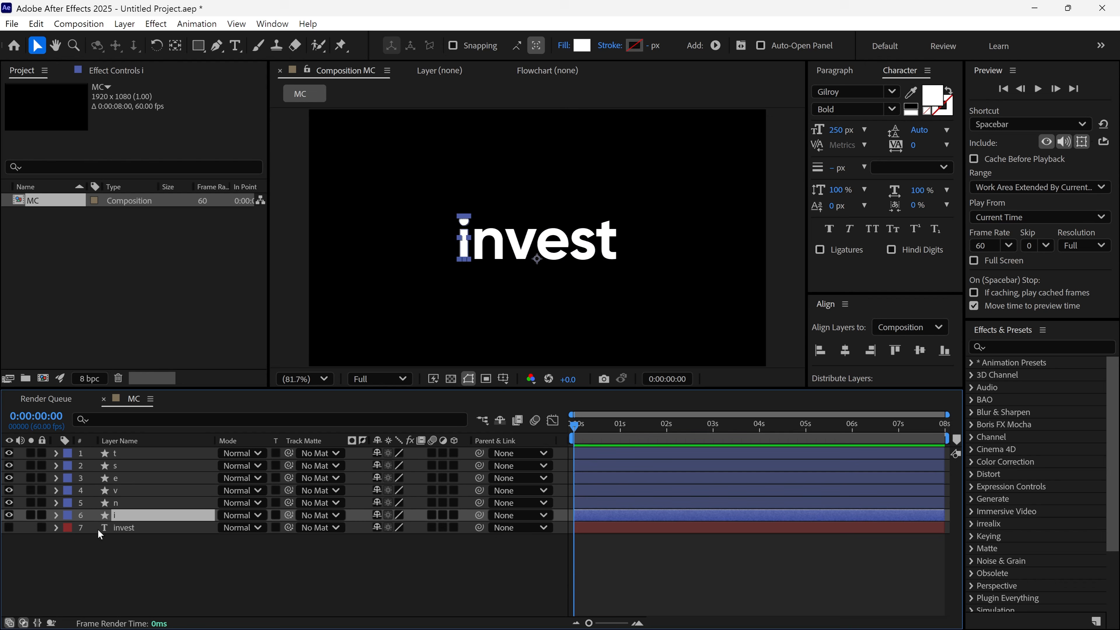
click(102, 547)
Check each letter layer in isolation from t down to i by toggling its solo state on and off.
click(30, 453)
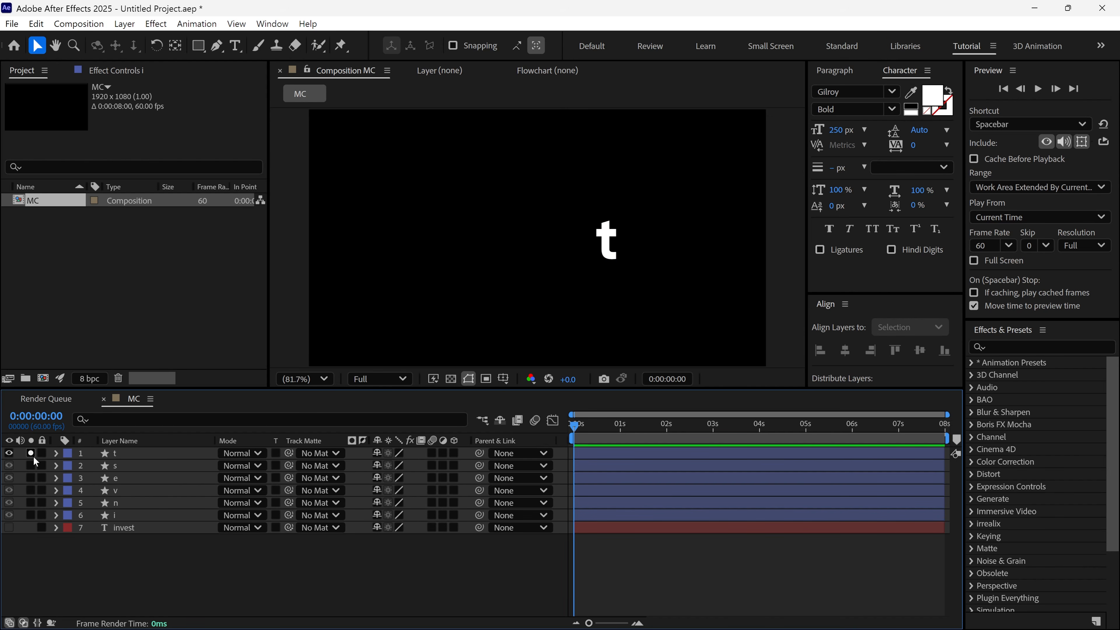
click(32, 456)
click(32, 464)
click(32, 465)
click(32, 476)
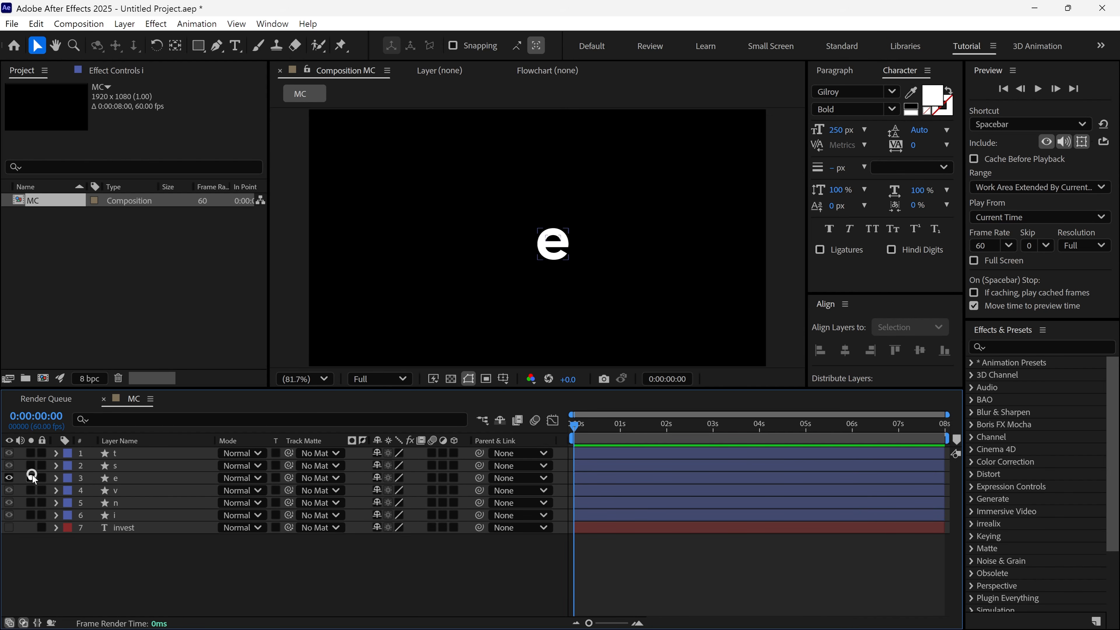
click(32, 477)
click(32, 488)
click(32, 502)
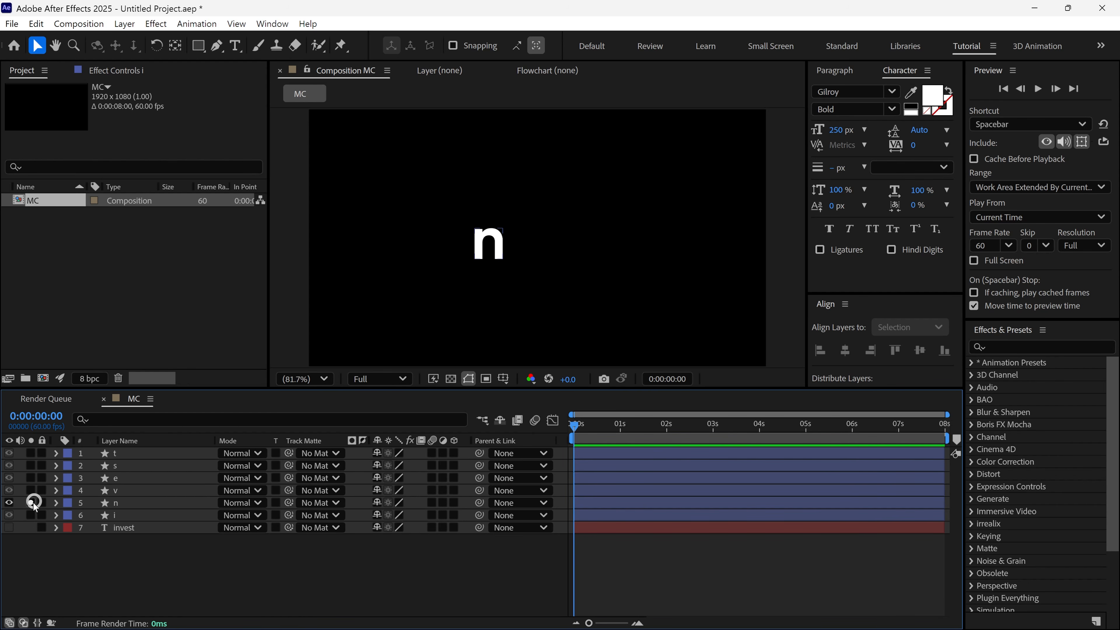
click(32, 503)
click(31, 514)
click(32, 513)
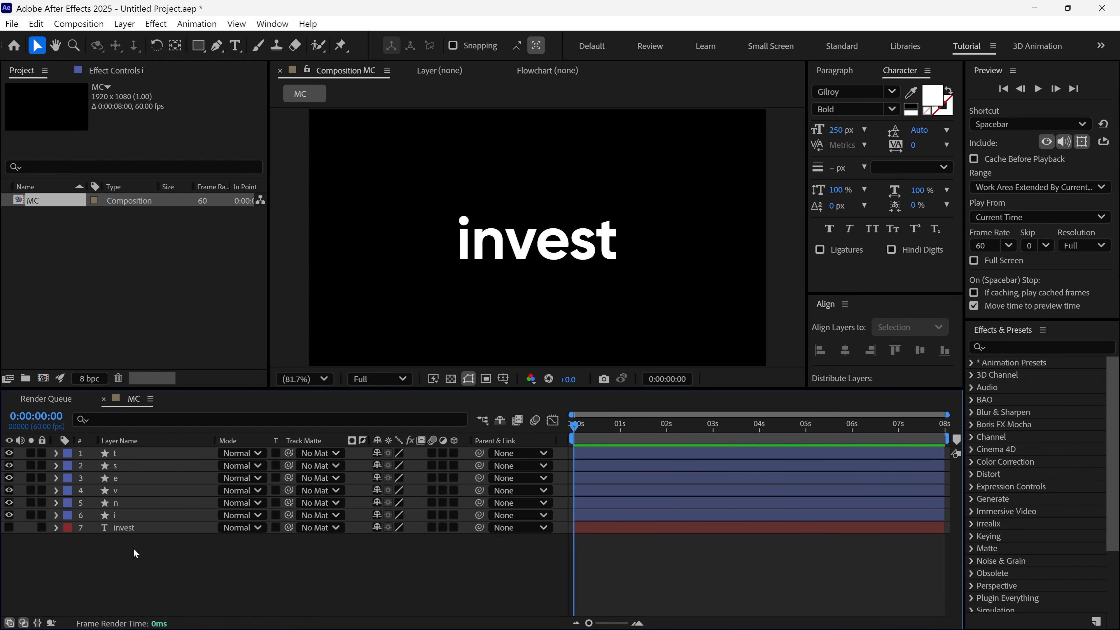
Delete the original invest text layer.
click(141, 531)
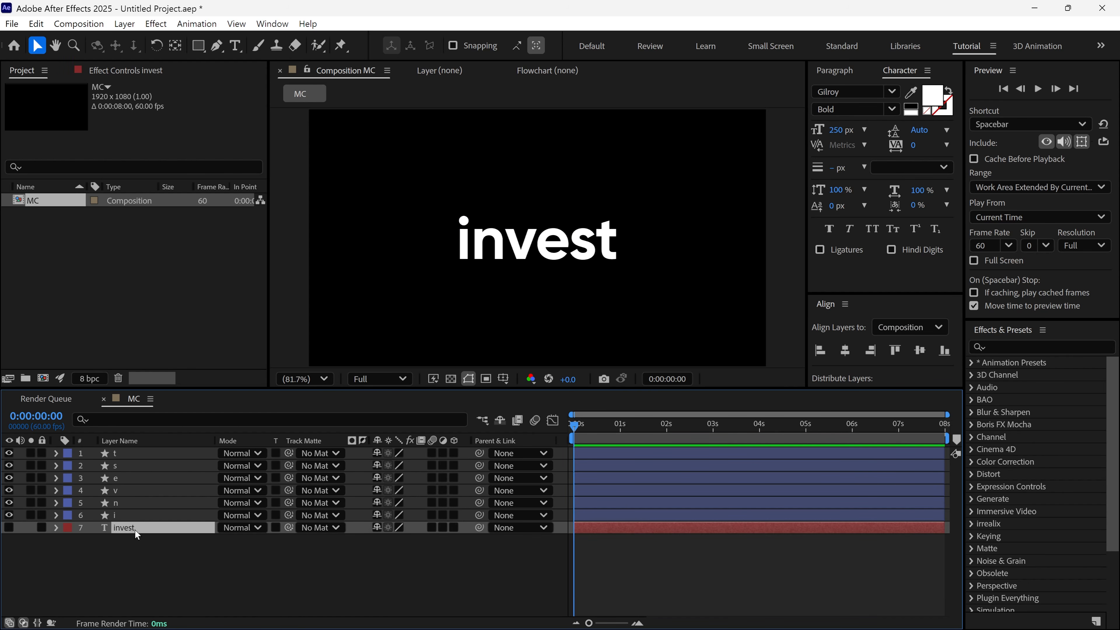
key(Delete)
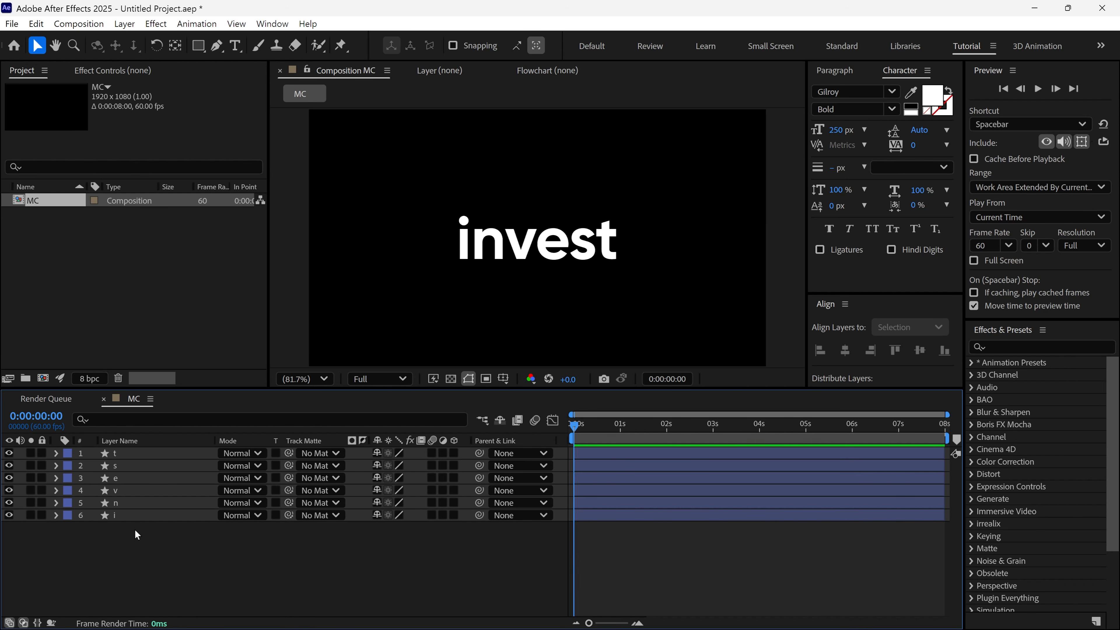
Duplicate layer i and rename the copy "I - dot".
click(127, 514)
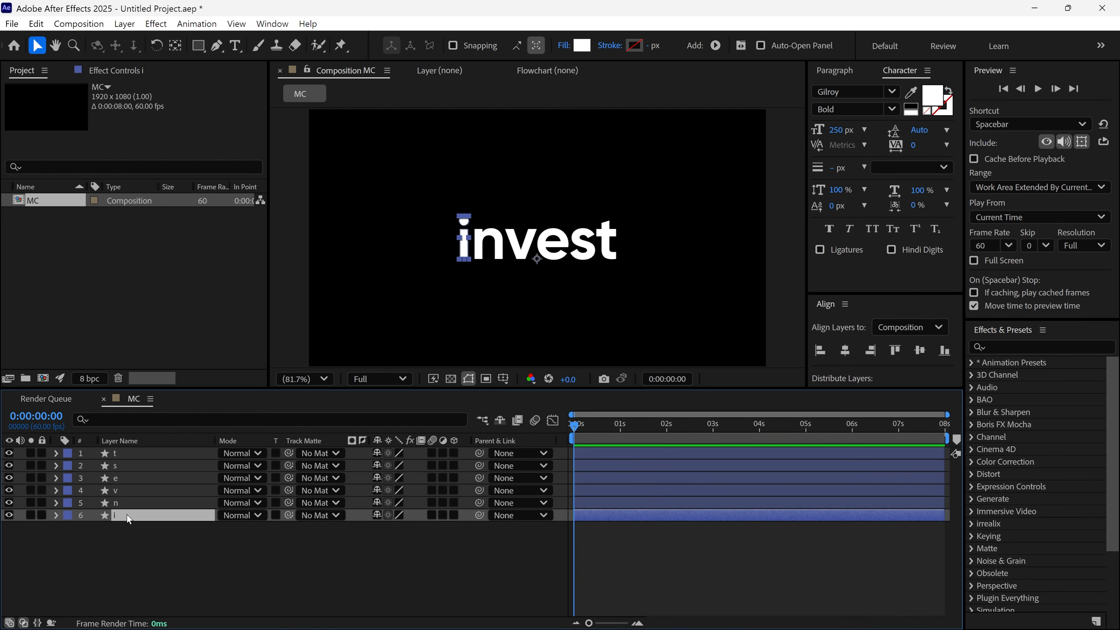
key(ctrl+d)
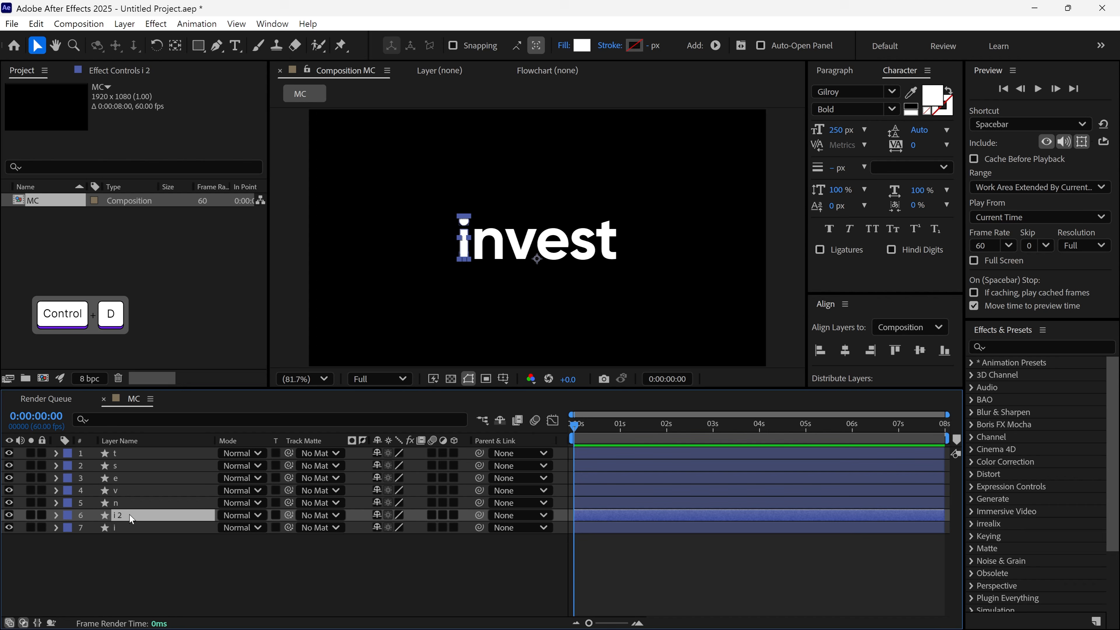
key(Return)
text(I)
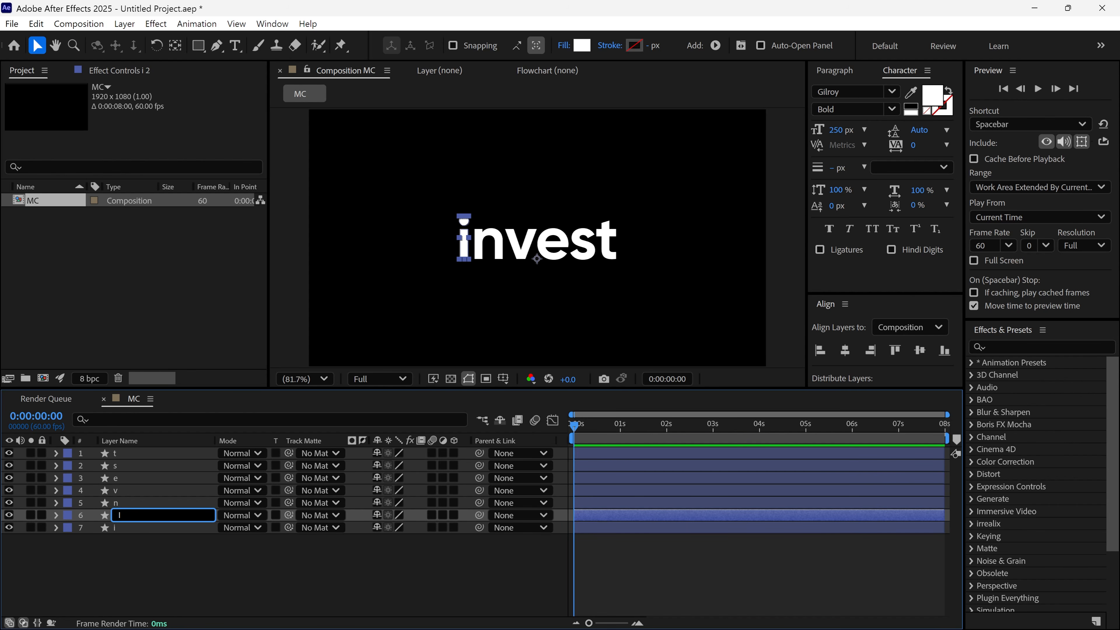
text( - dot)
key(Return)
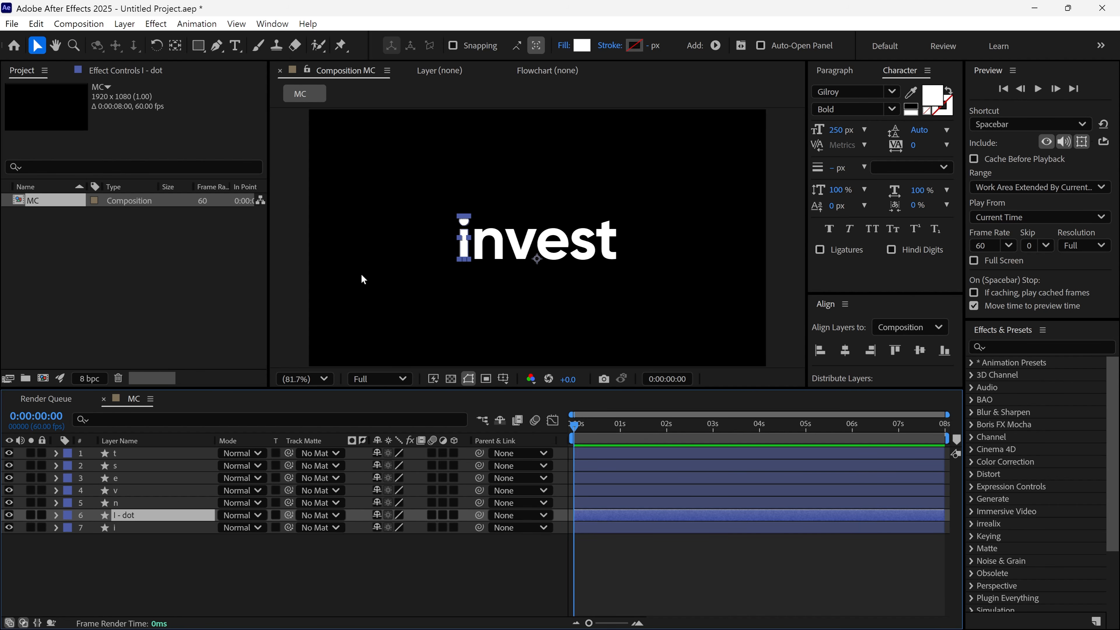
Delete the stem's path points from the I - dot layer, keeping only the dot, and check the layer in solo.
scroll(375, 274, up, 3)
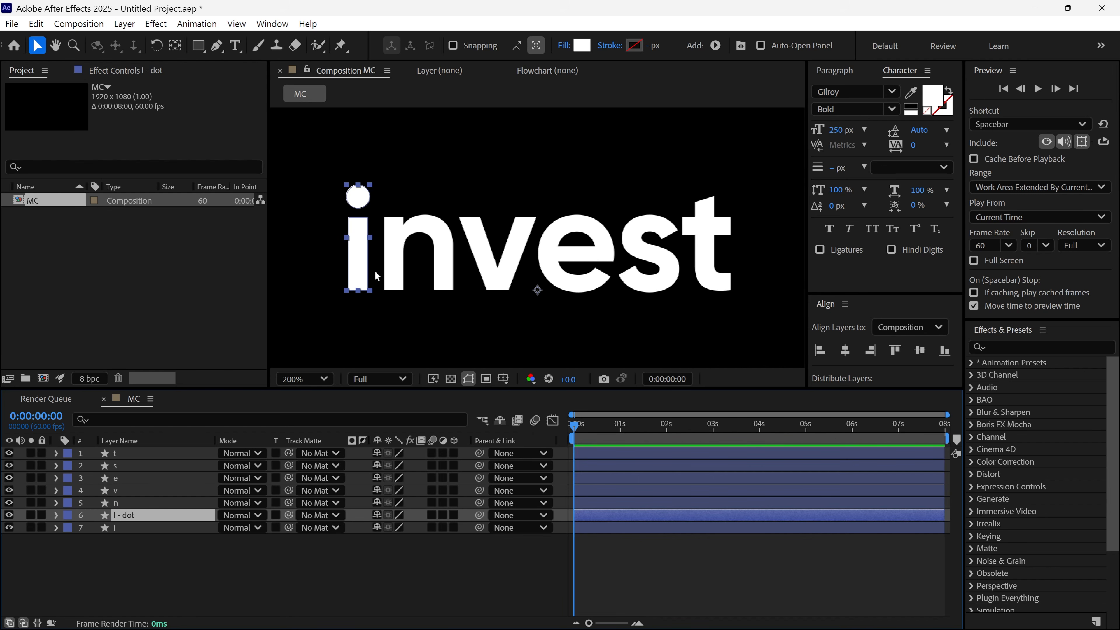
click(214, 49)
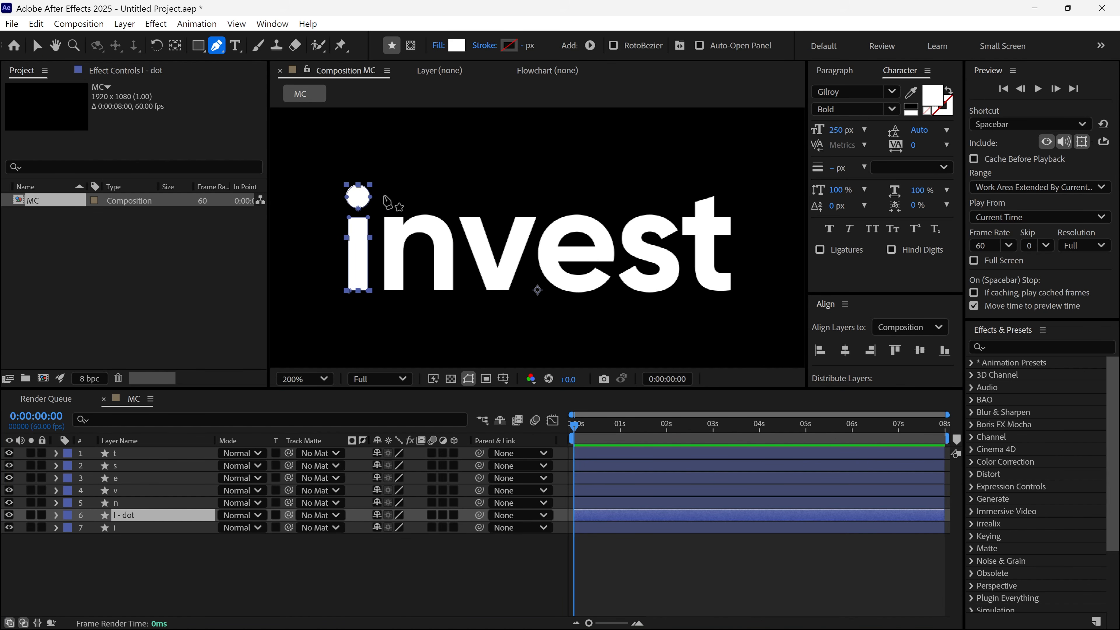
click(368, 218)
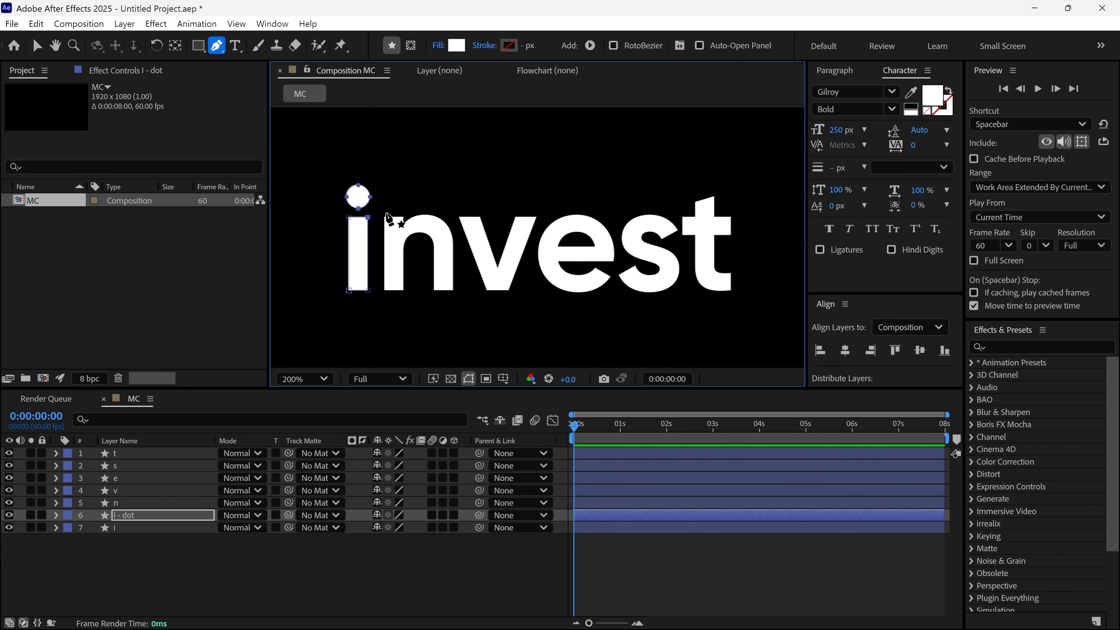
drag(370, 219, 331, 308)
key(Delete)
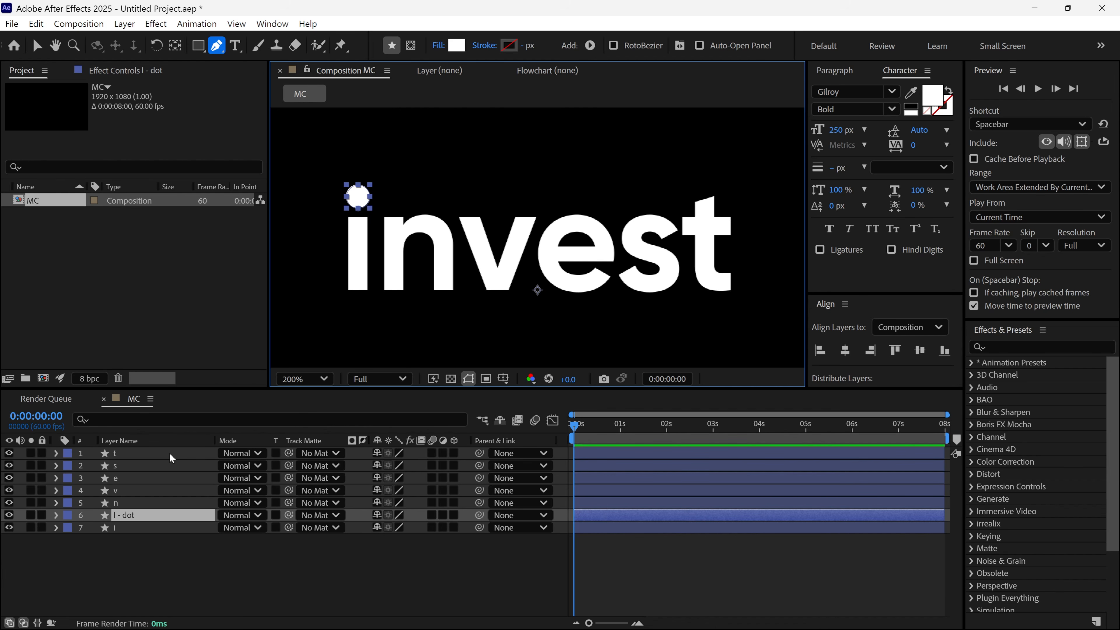
click(31, 514)
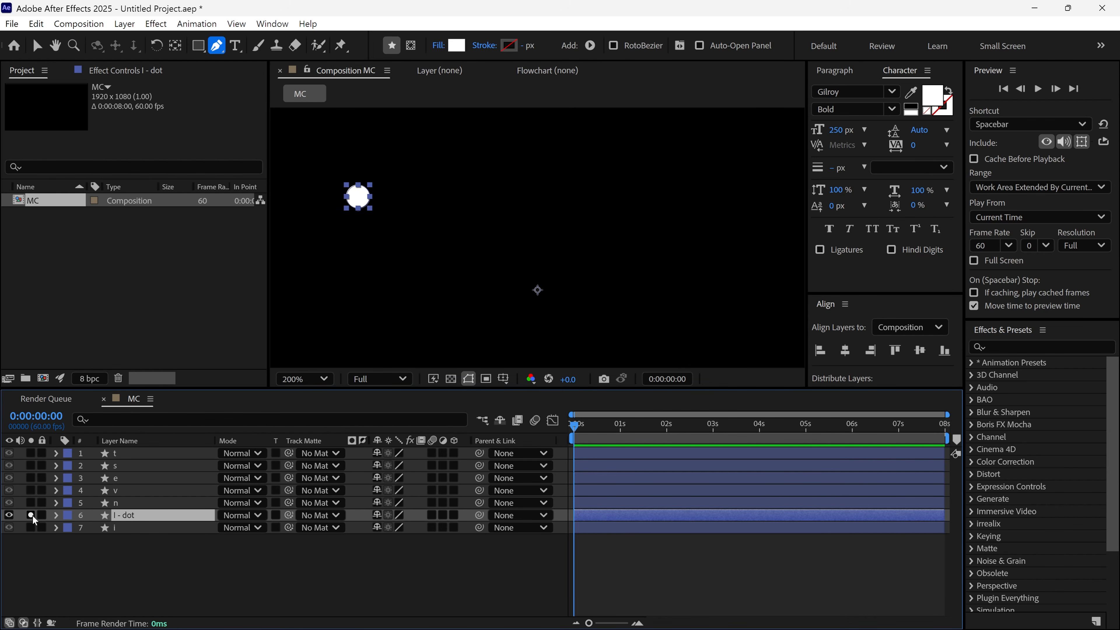
click(31, 514)
click(30, 515)
click(30, 515)
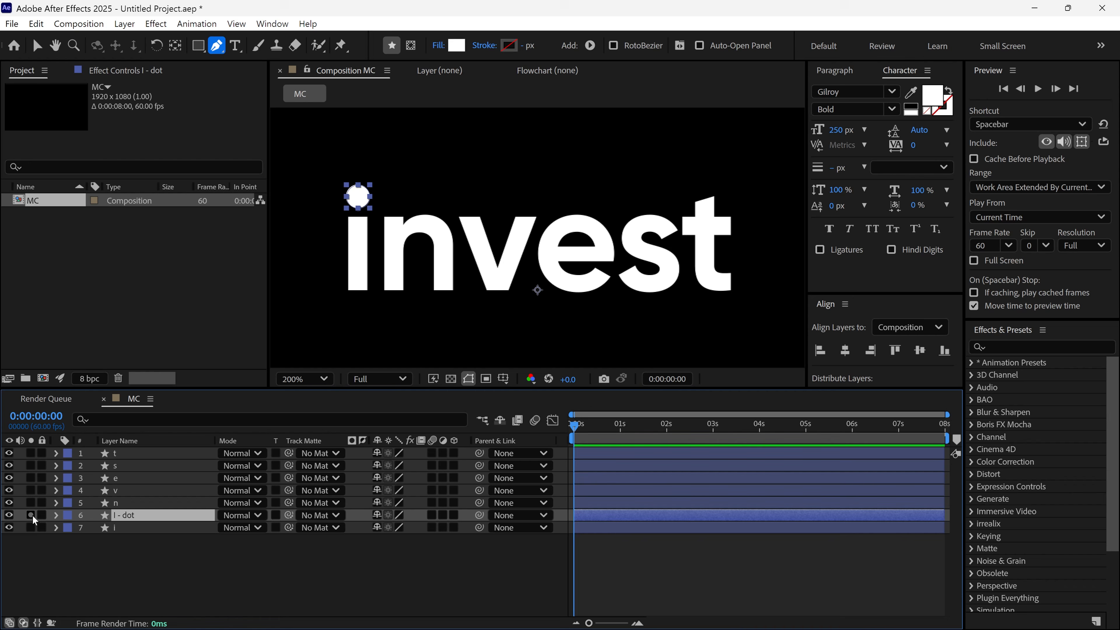
Delete the dot's path points from layer i, keeping only the stem, and check the layer in solo.
click(125, 533)
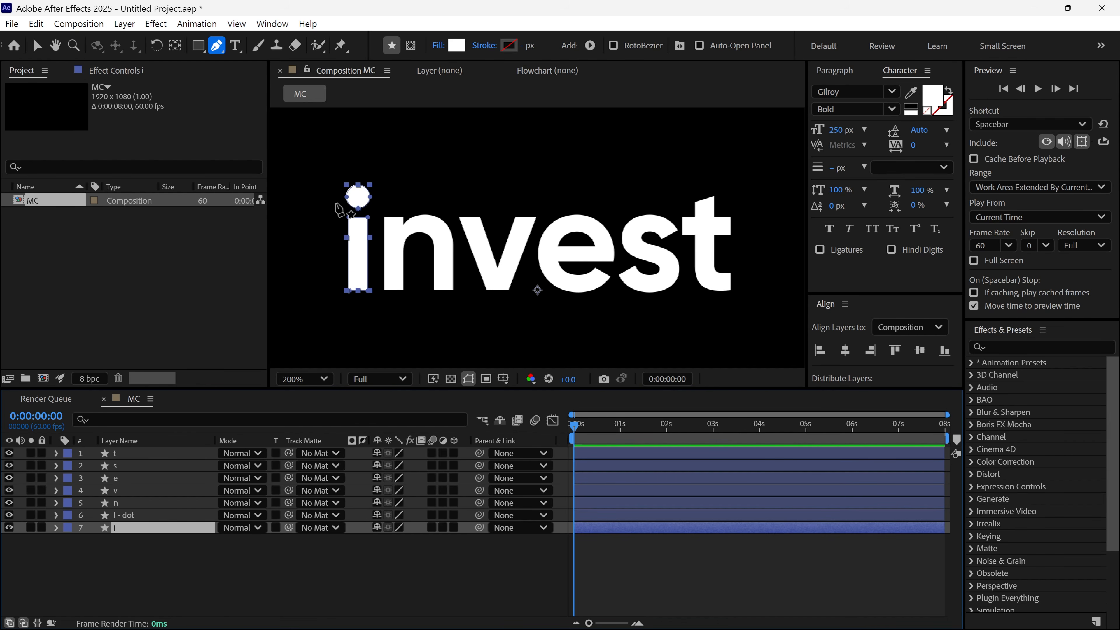
ctrl+drag(382, 172, 328, 211)
key(Delete)
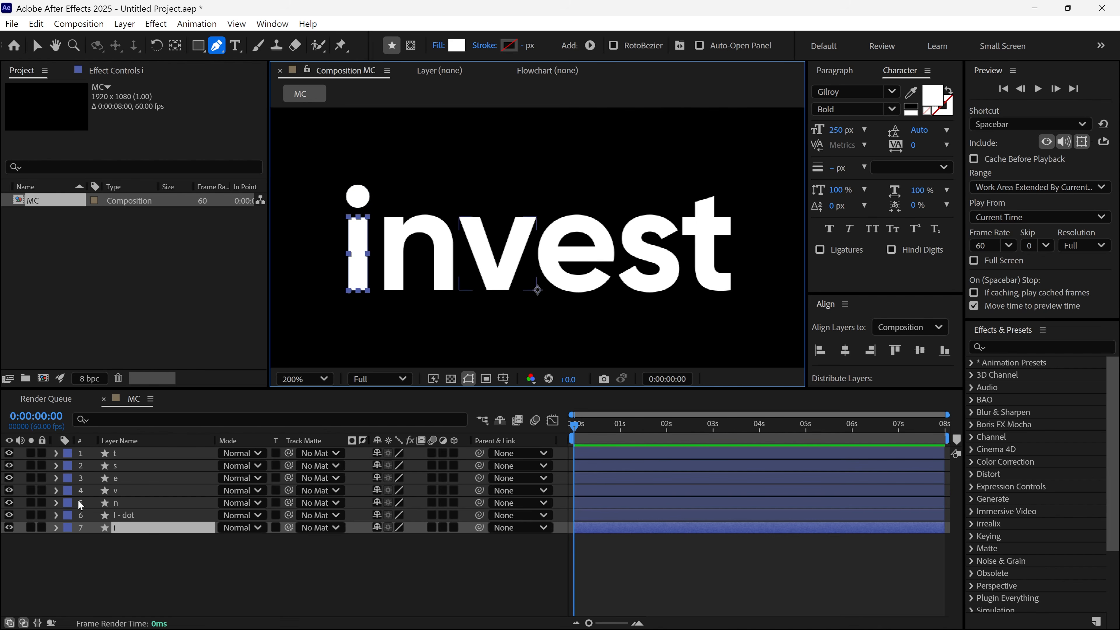
click(33, 527)
click(36, 528)
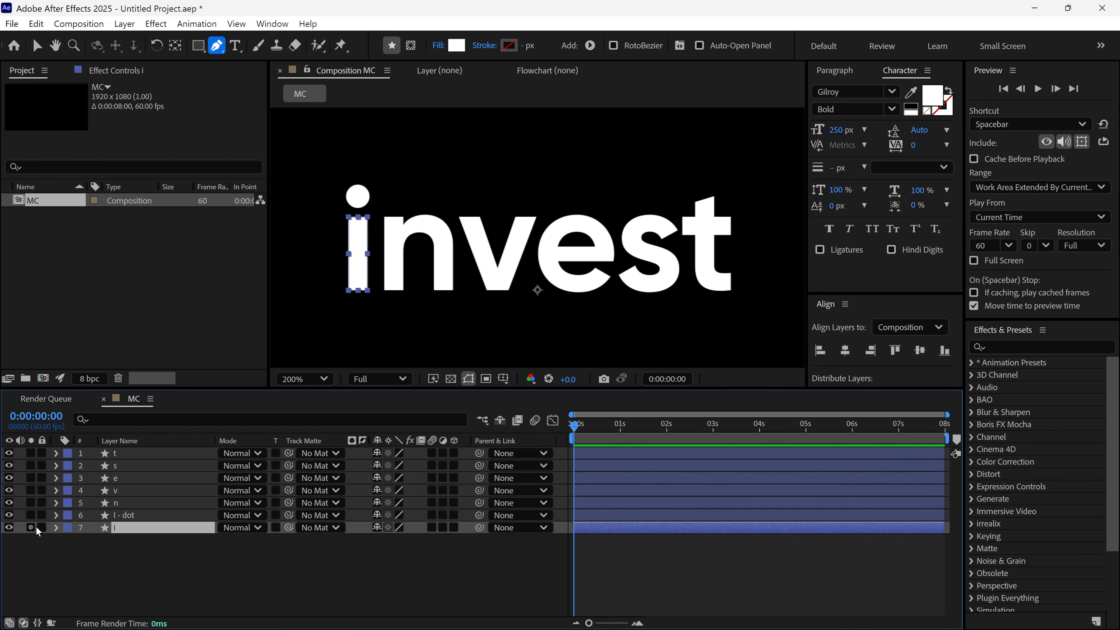
click(36, 528)
click(36, 528)
Center the anchor points of all seven shape layers on their own shapes.
shift+click(139, 456)
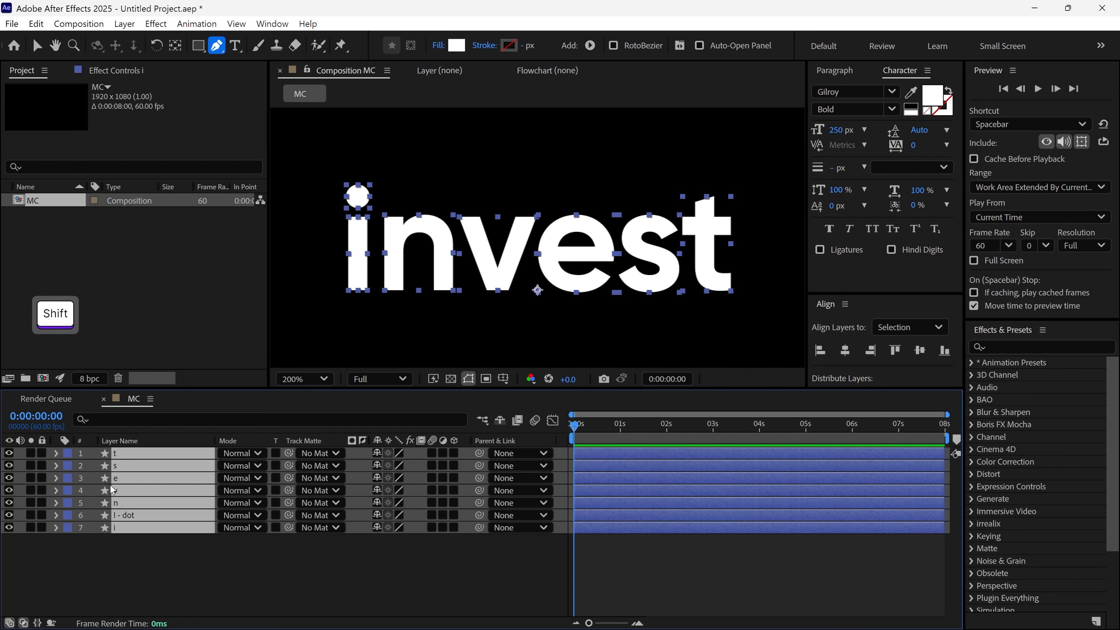
key(ctrl)
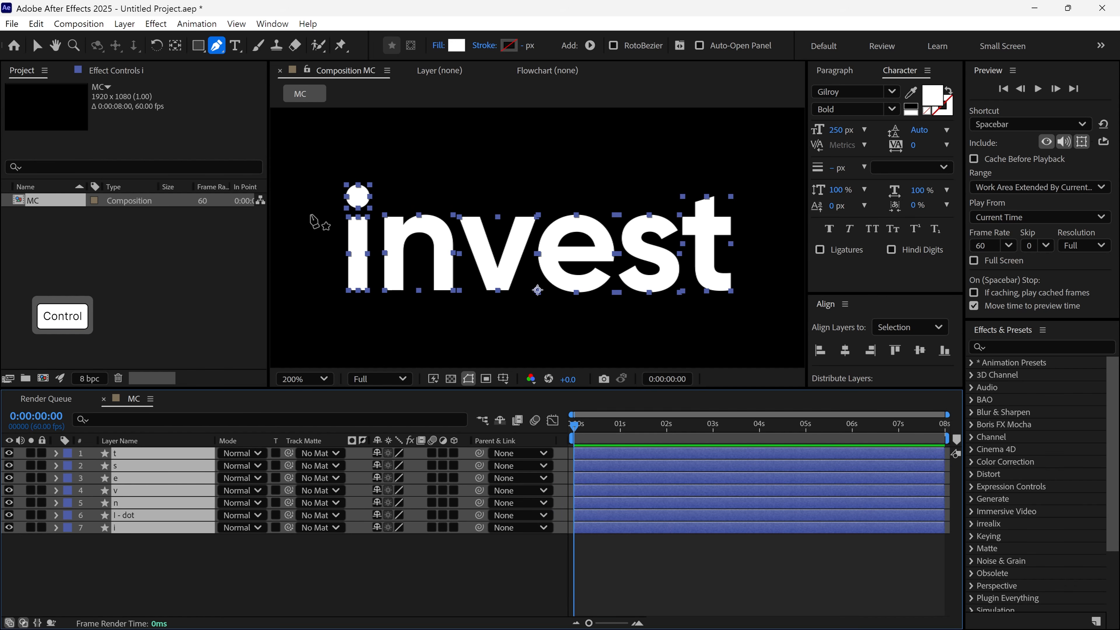
click(181, 50)
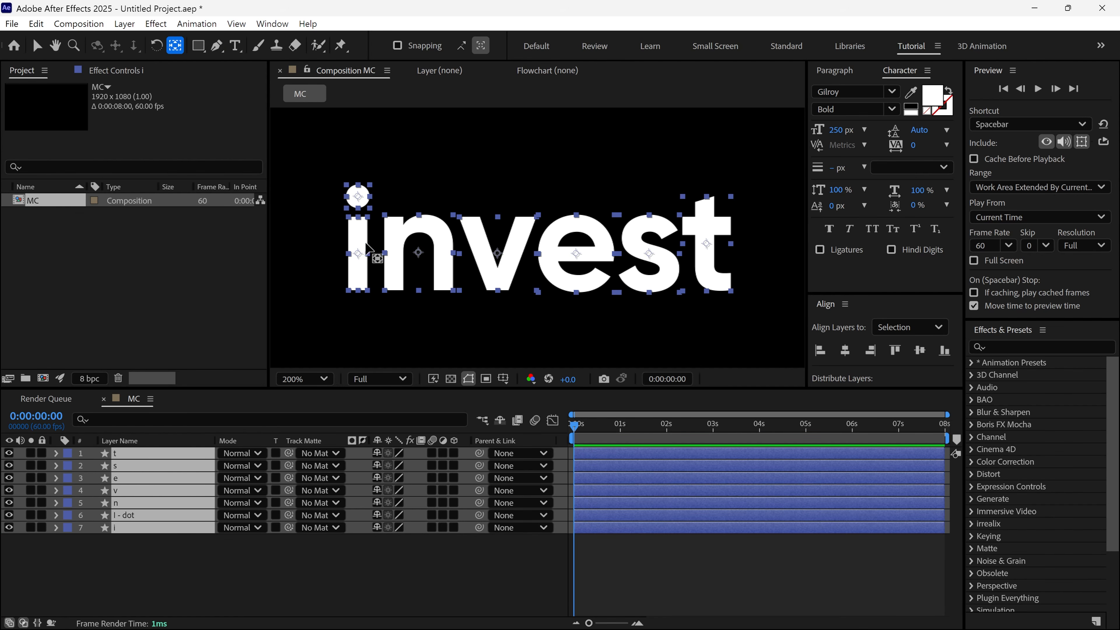
key(v)
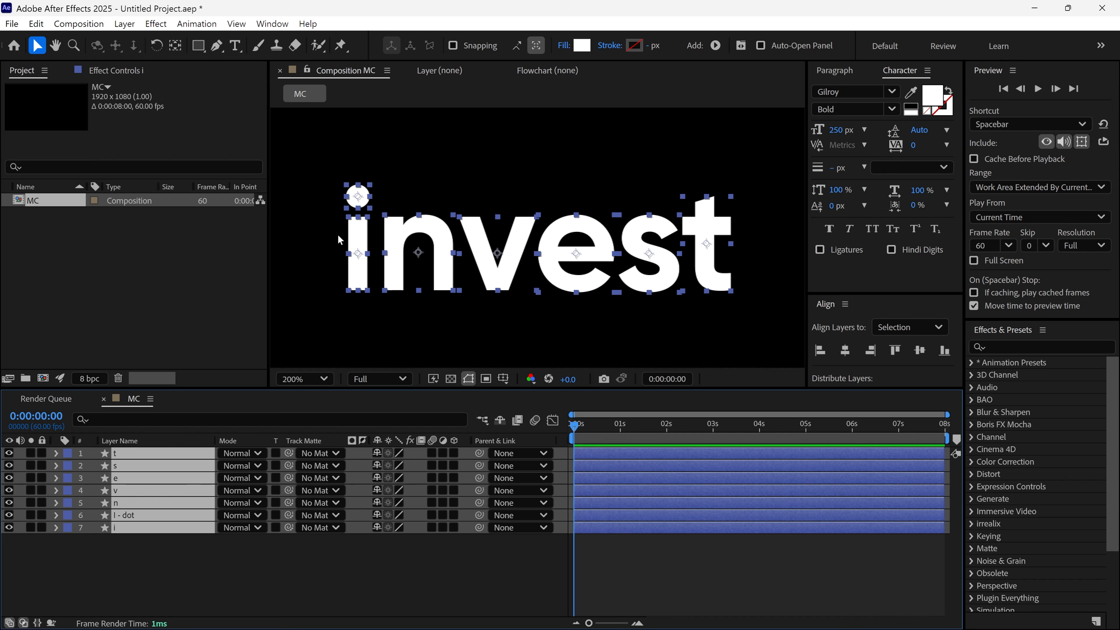
click(146, 543)
Change the fill color of the I - dot layer to red E70101.
click(139, 515)
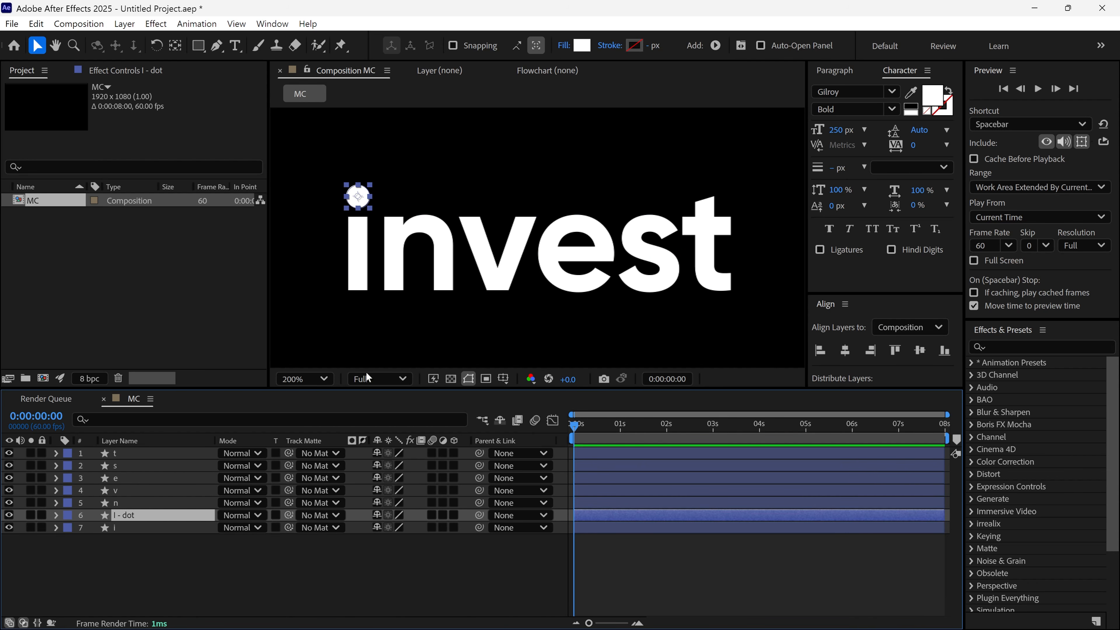
click(583, 45)
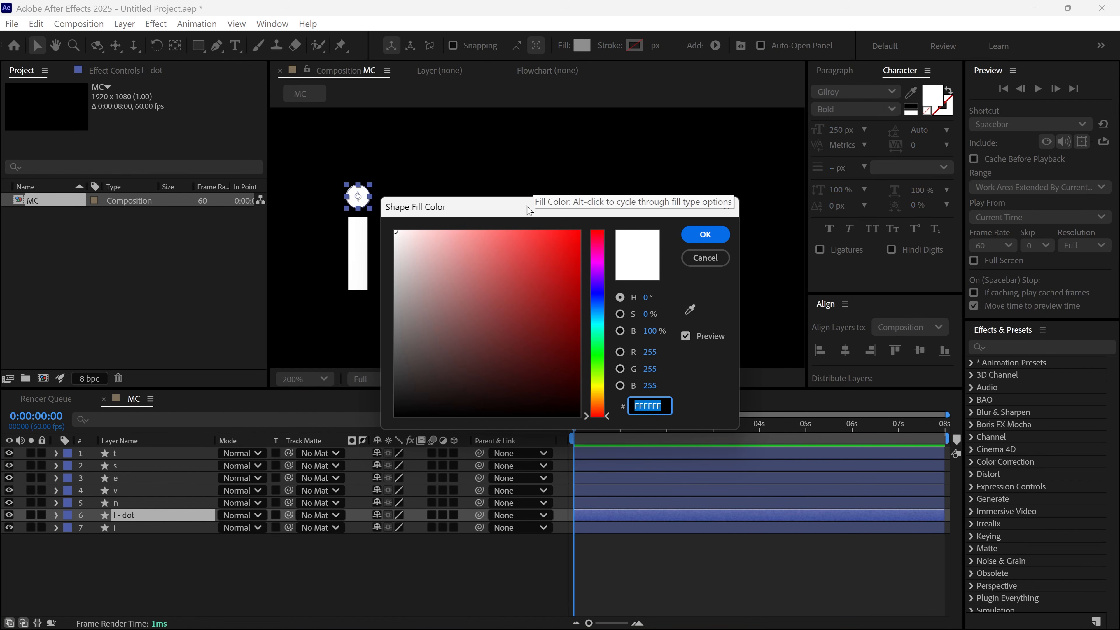
click(564, 244)
drag(564, 243, 579, 247)
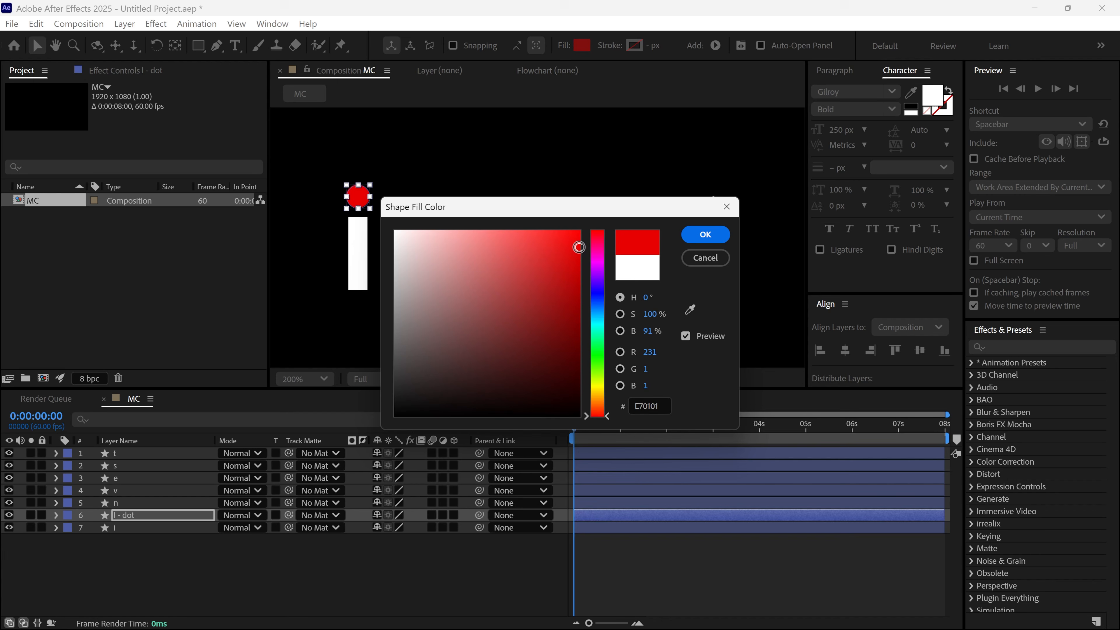
click(706, 231)
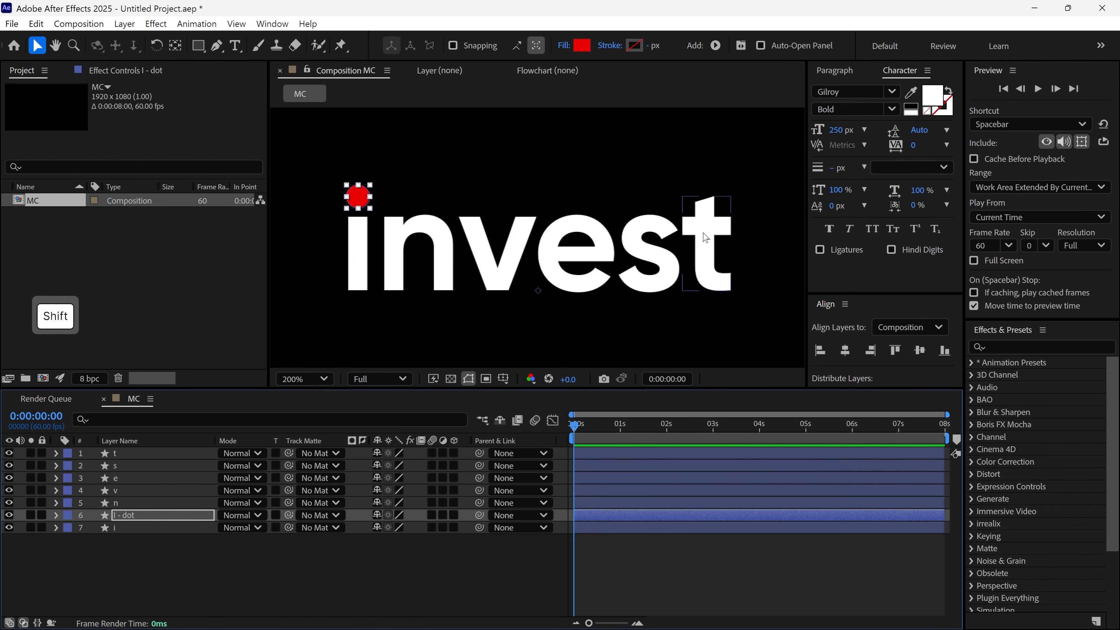
key(shift+slash)
click(173, 563)
Add a new null object to the MC composition.
right_click(389, 257)
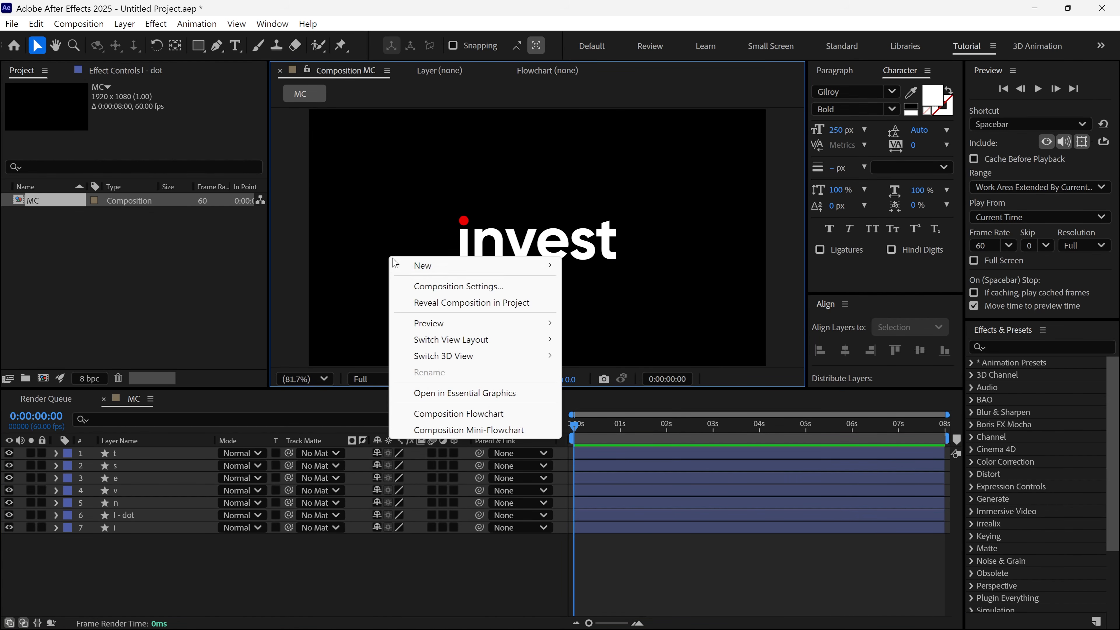
mouse_move(441, 265)
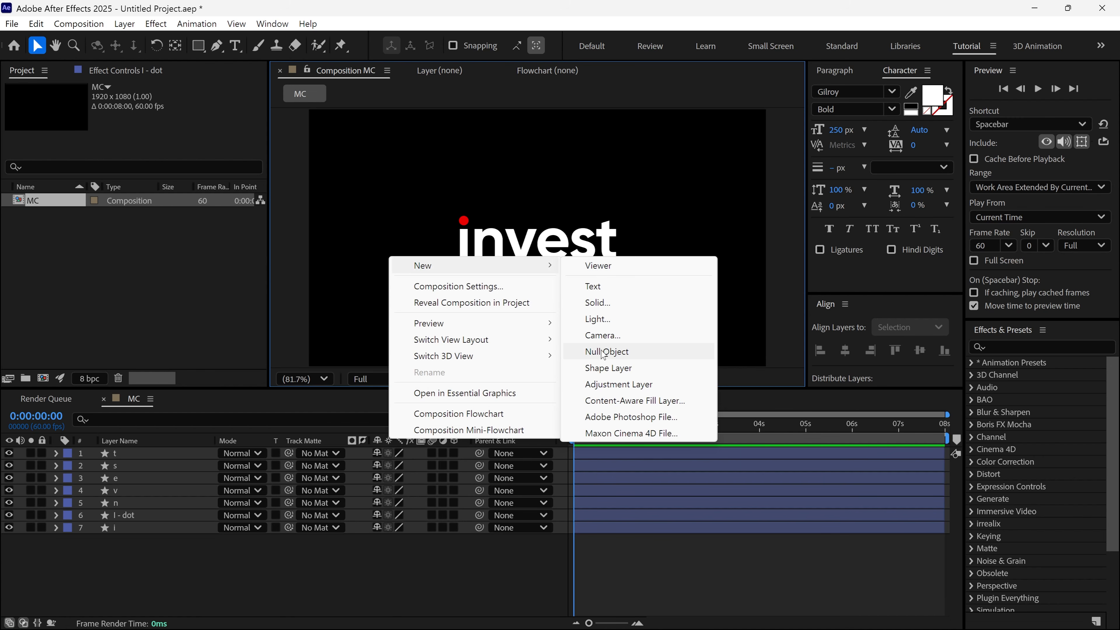
click(617, 352)
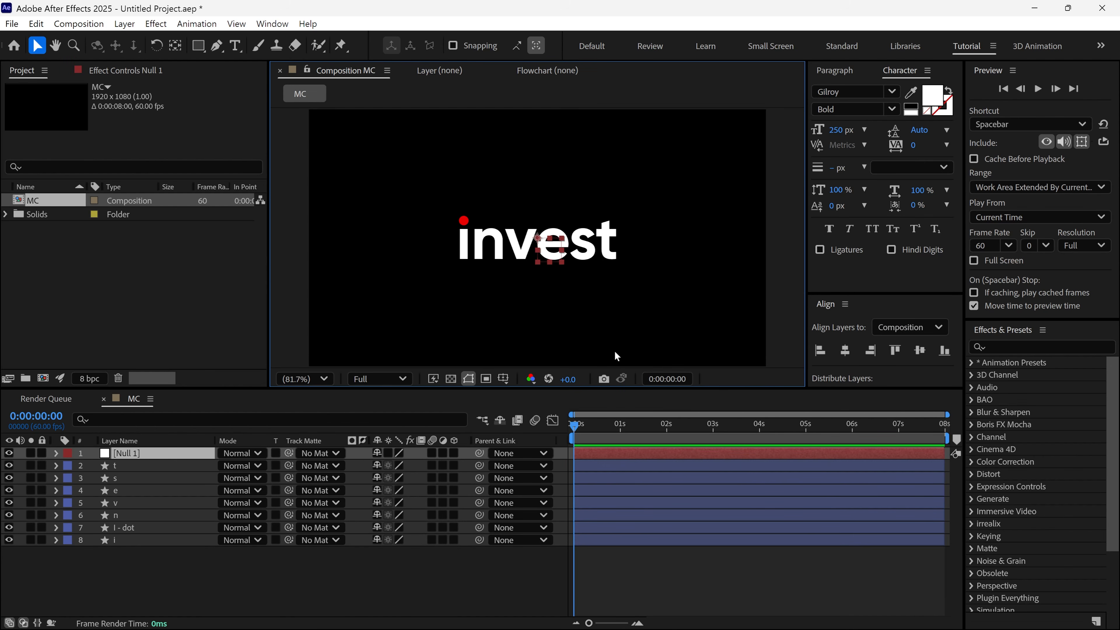
Parent all seven shape layers, from t to i, to the null object.
click(144, 543)
shift+click(142, 469)
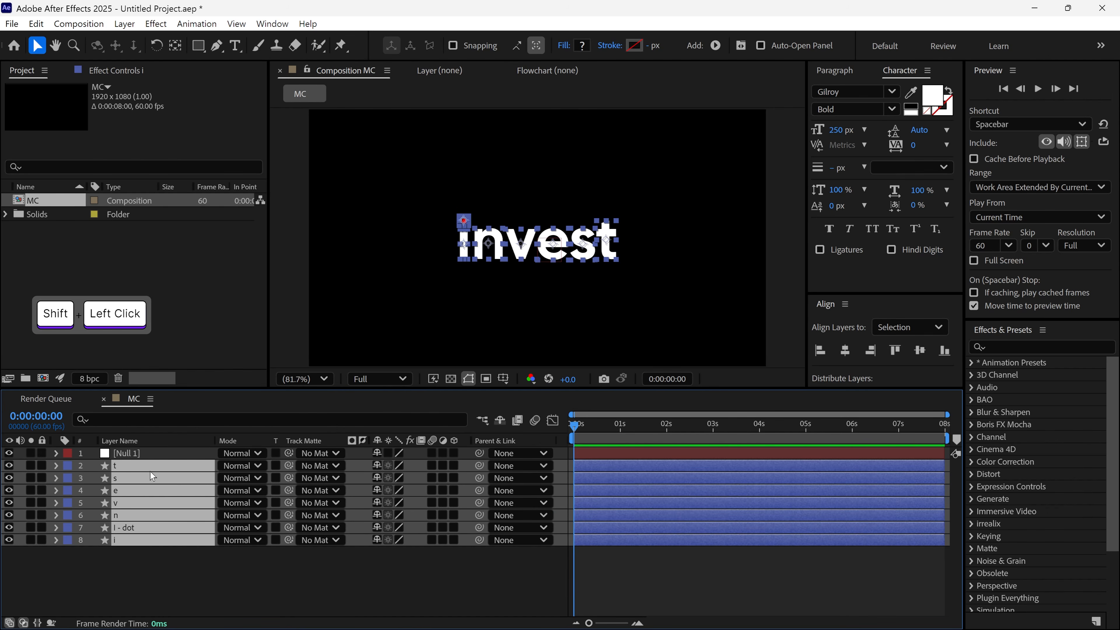
drag(479, 465, 180, 459)
Add Position keyframes to the null at 0:00 and 2:00, keeping the position of 960, 540.
click(179, 456)
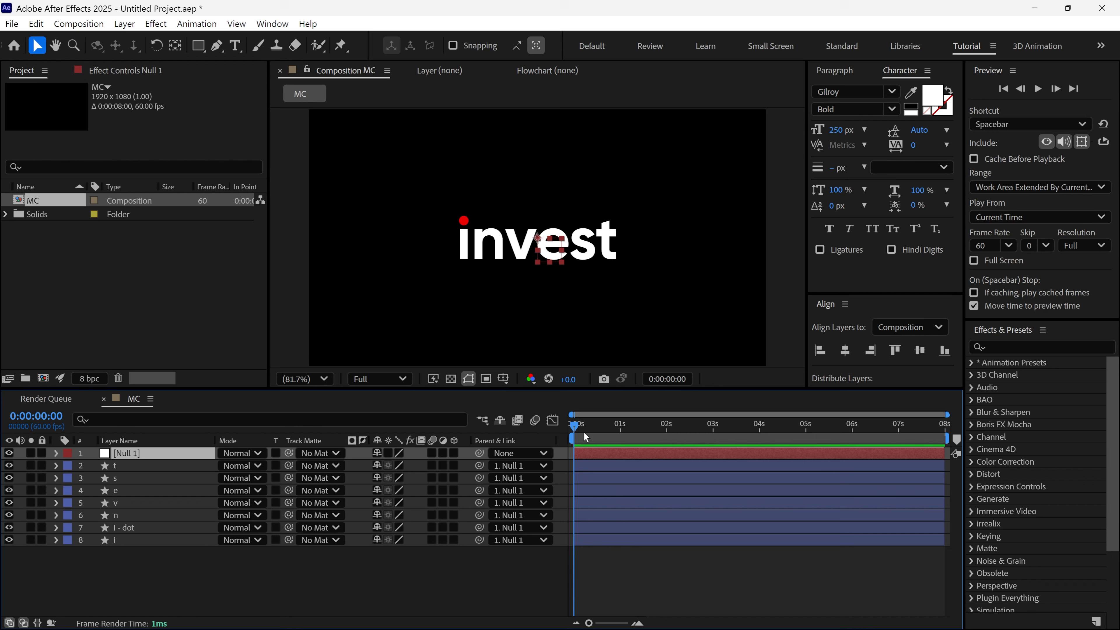
key(p)
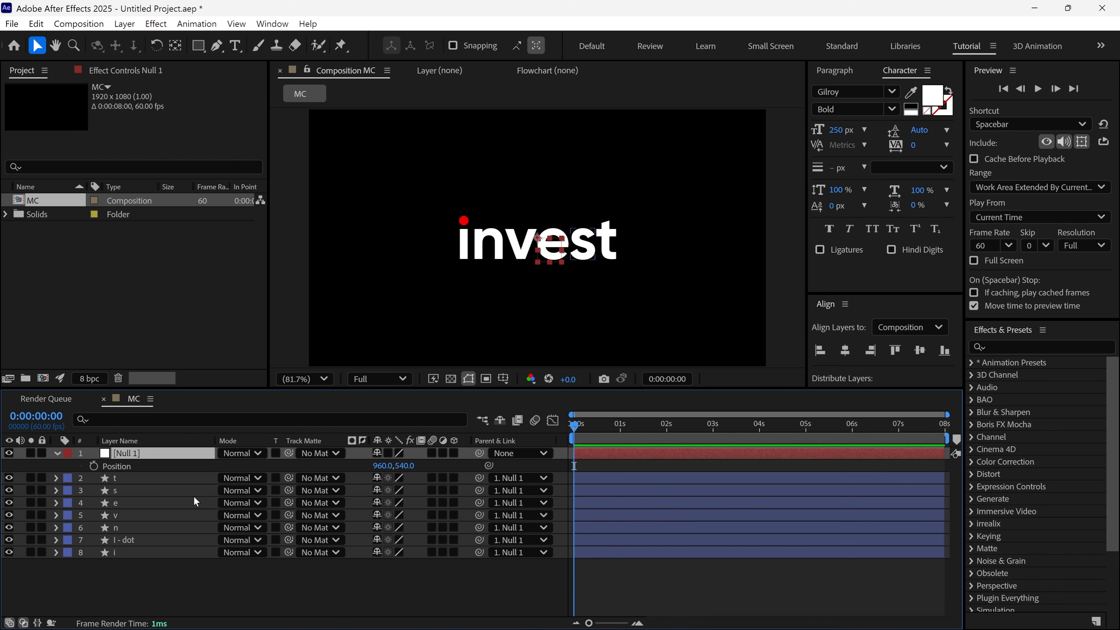
click(94, 465)
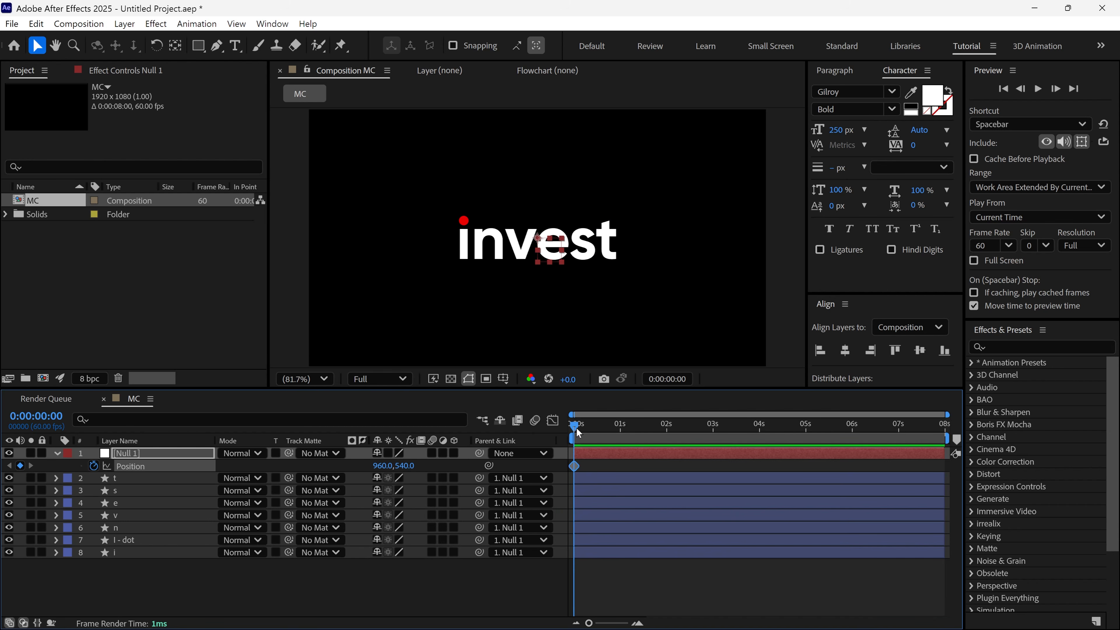
drag(577, 427, 669, 434)
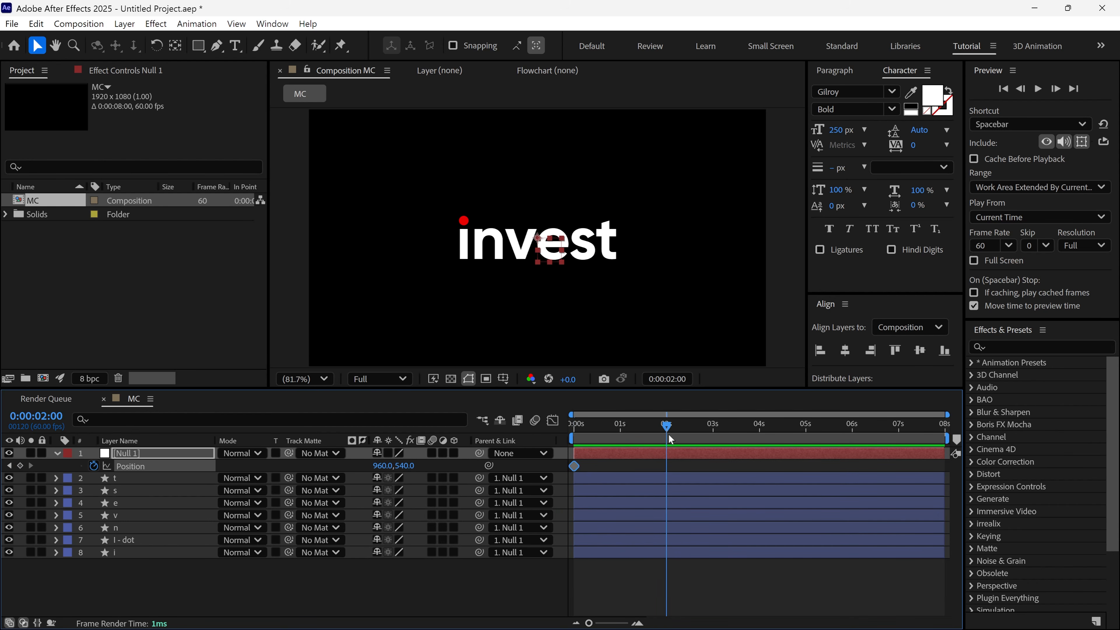
click(20, 466)
Set the null's Position at 0:00 to 1270.6, 540 to center the i, and shift both Position keyframes towards the composition's end.
drag(663, 427, 546, 438)
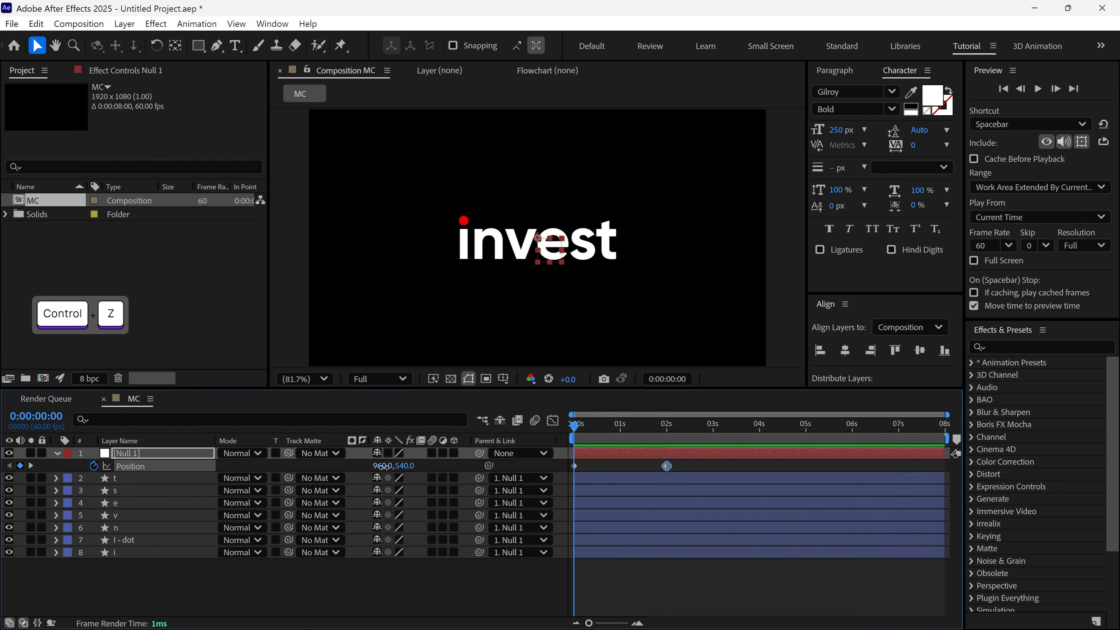
drag(382, 466, 610, 474)
key(ctrl)
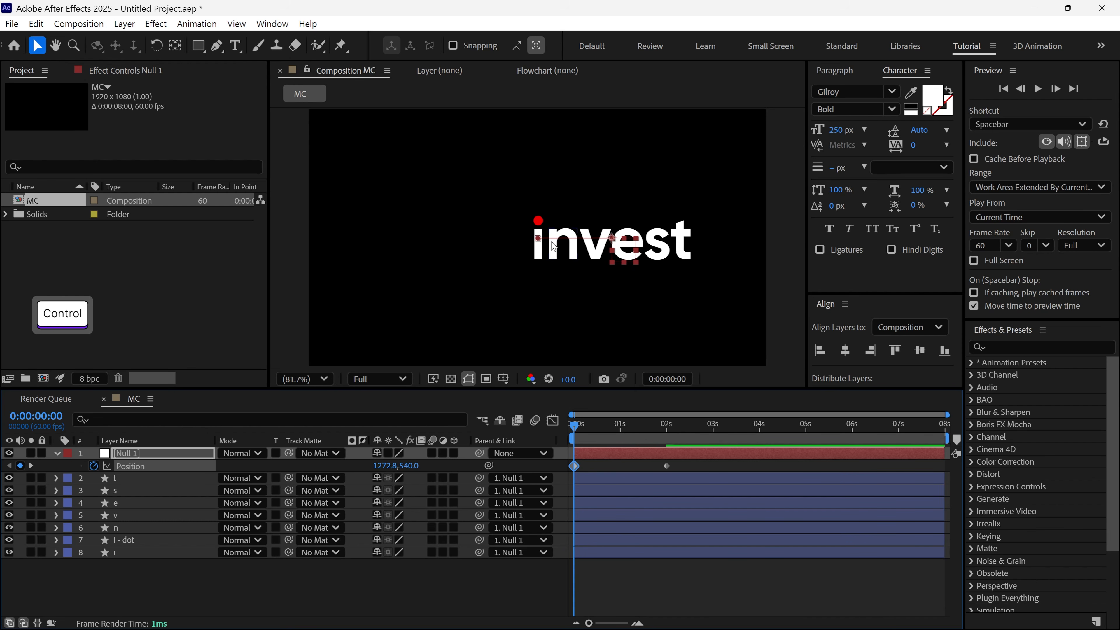
scroll(552, 246, up, 5)
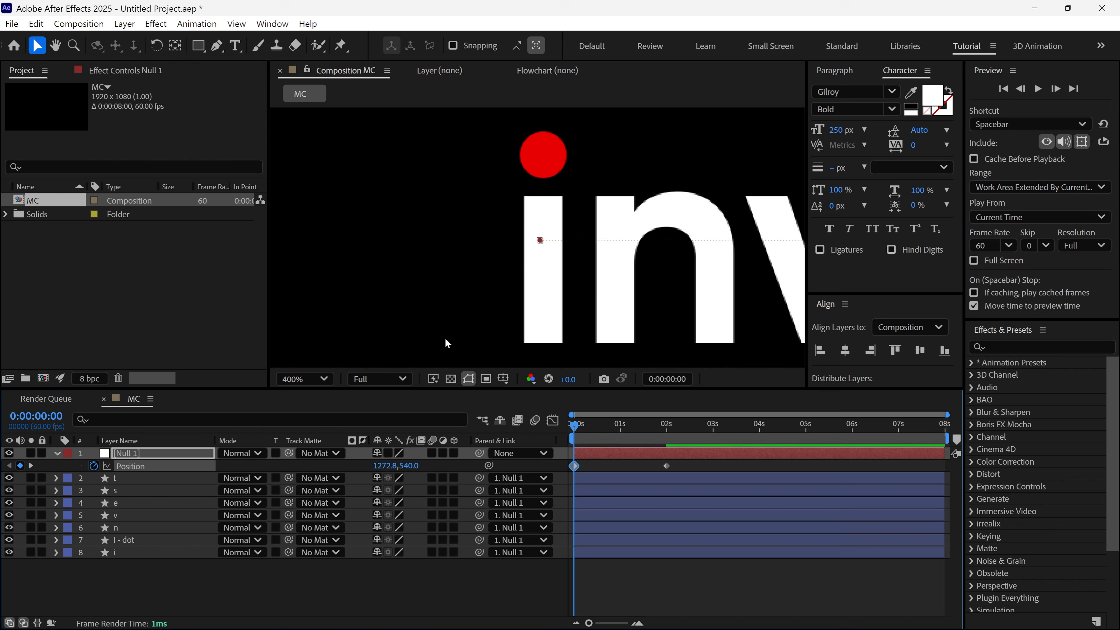
key(ctrl)
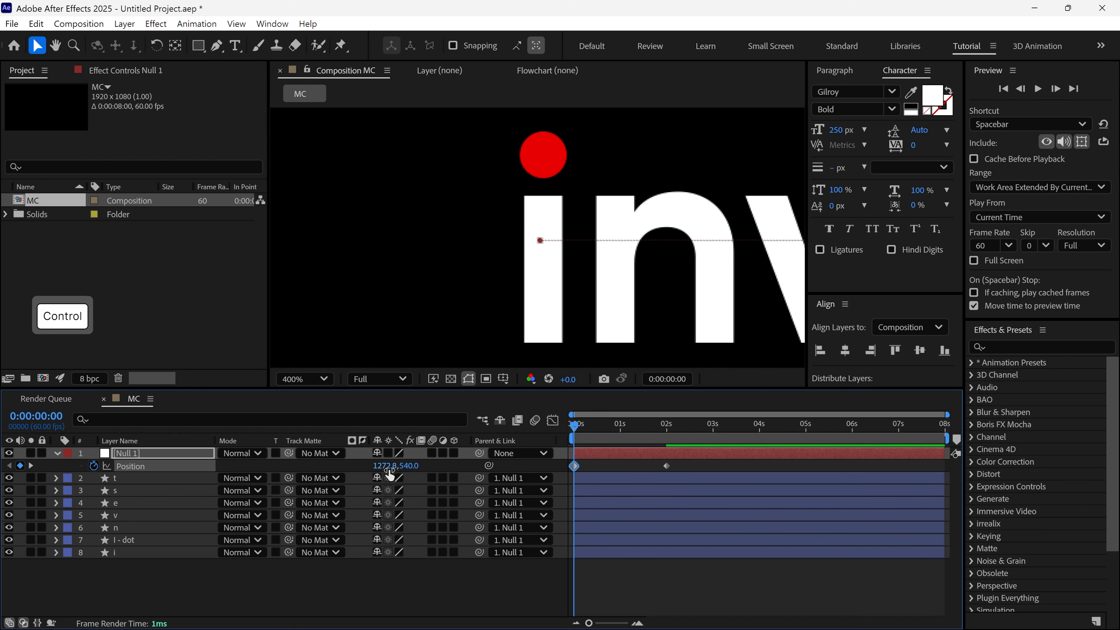
drag(382, 465, 378, 473)
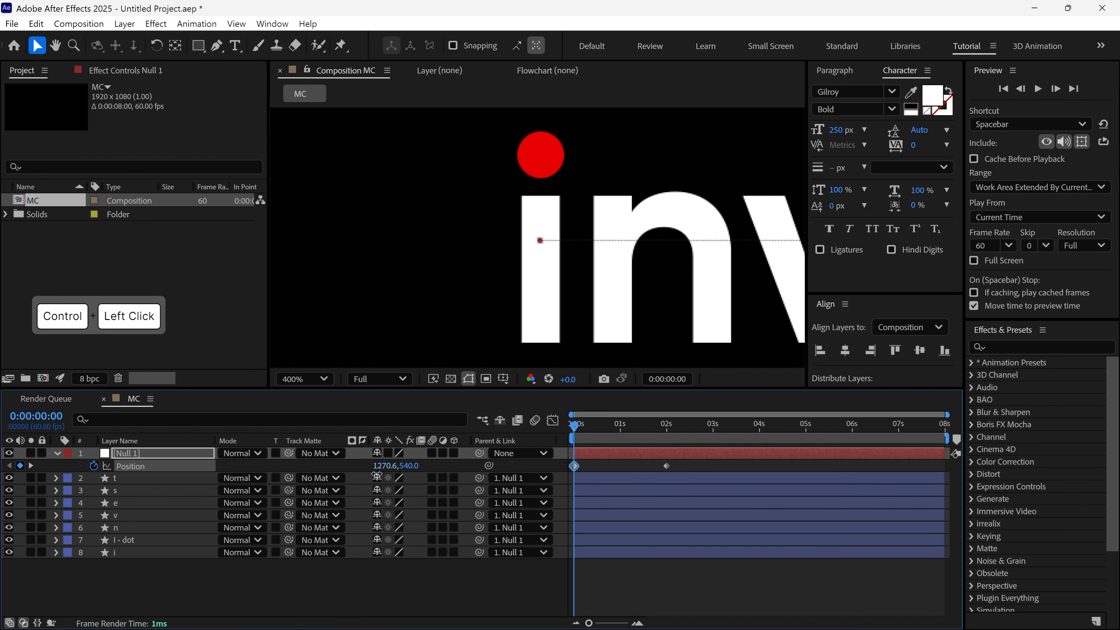
drag(684, 461, 845, 476)
key(shift+slash)
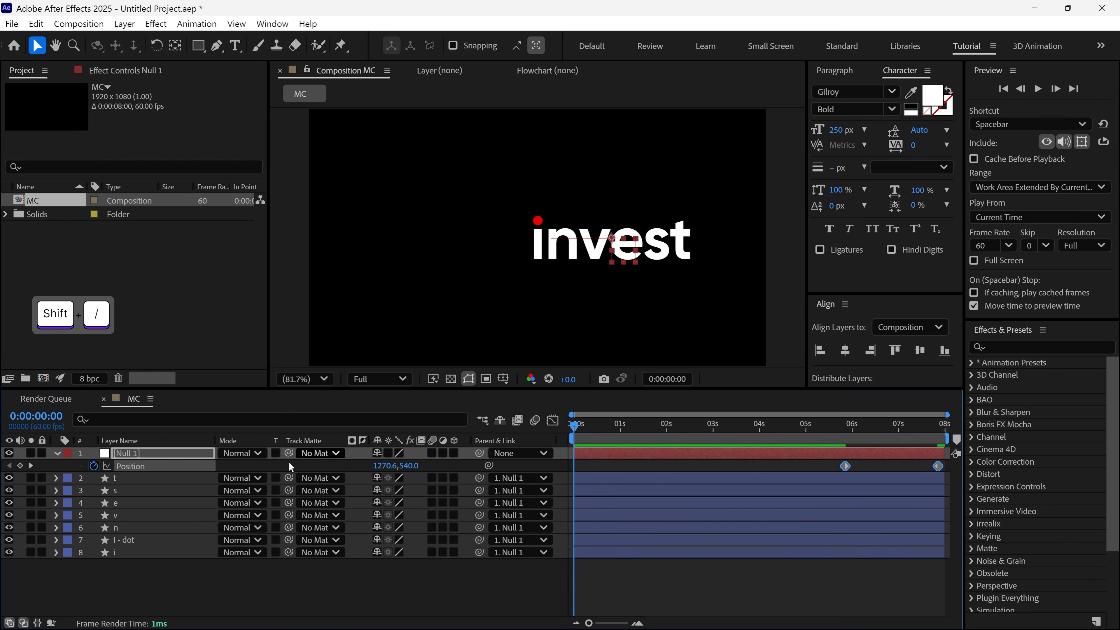
Hide and lock the t, s, e, v and n layers, with the I - dot and i layers moved above them.
drag(10, 479, 48, 521)
drag(112, 557, 168, 476)
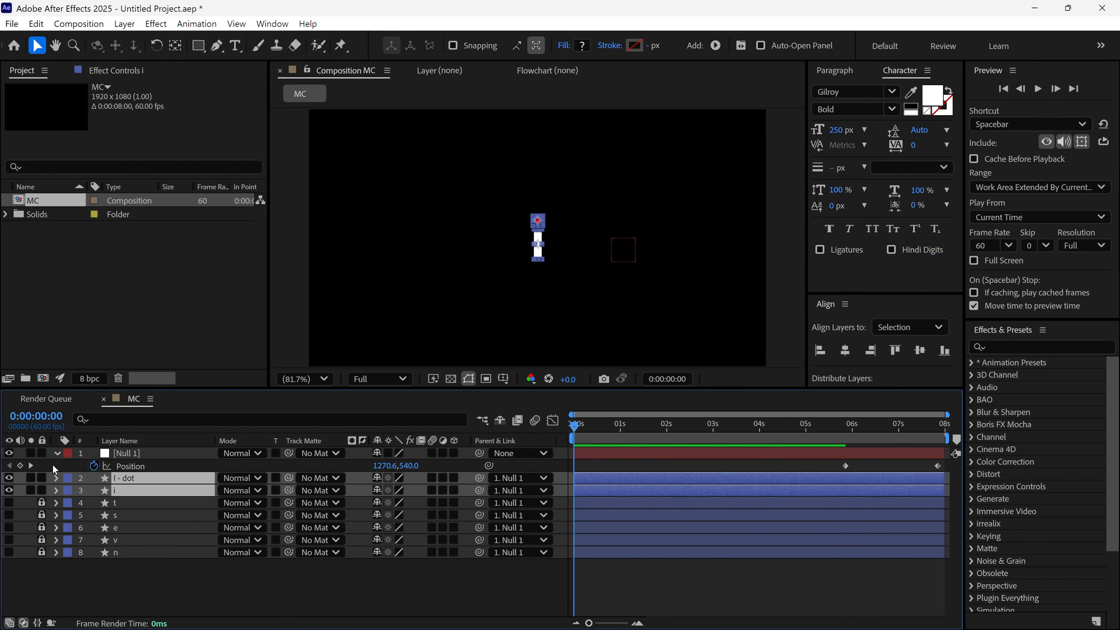
click(58, 453)
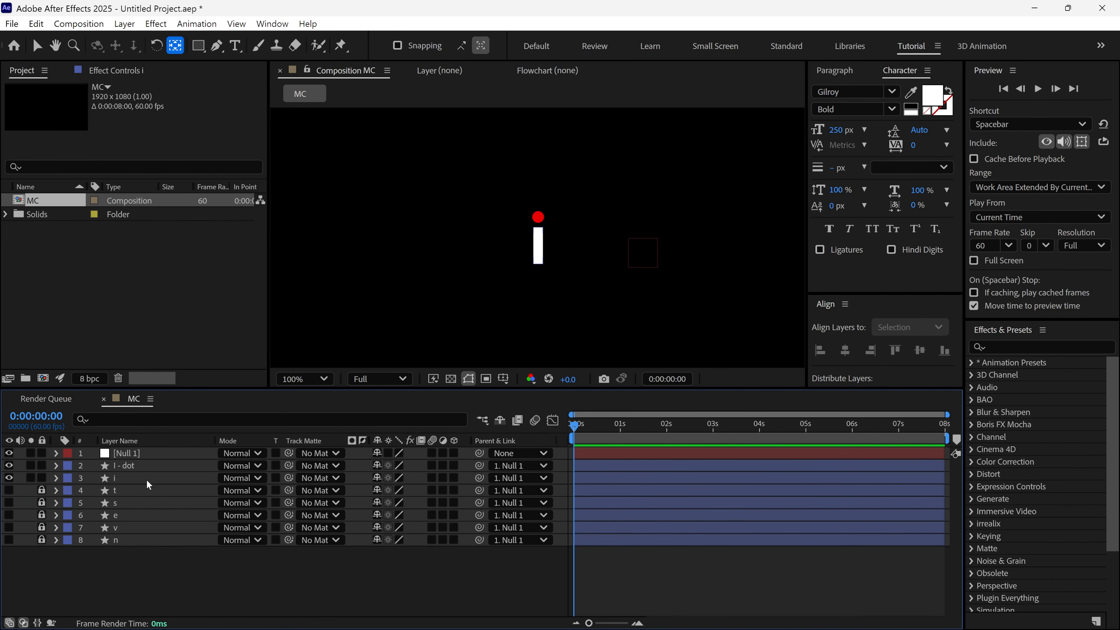
Keyframe the i layer's Scale at 1:00 with unlinked proportions, set to 450, 100%.
click(147, 478)
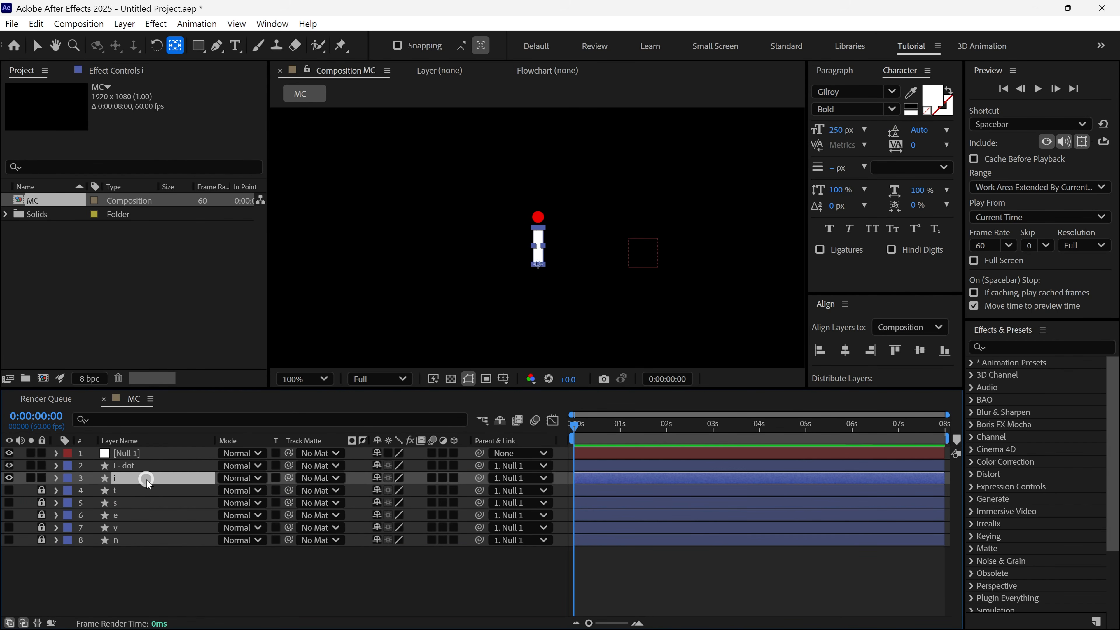
key(s)
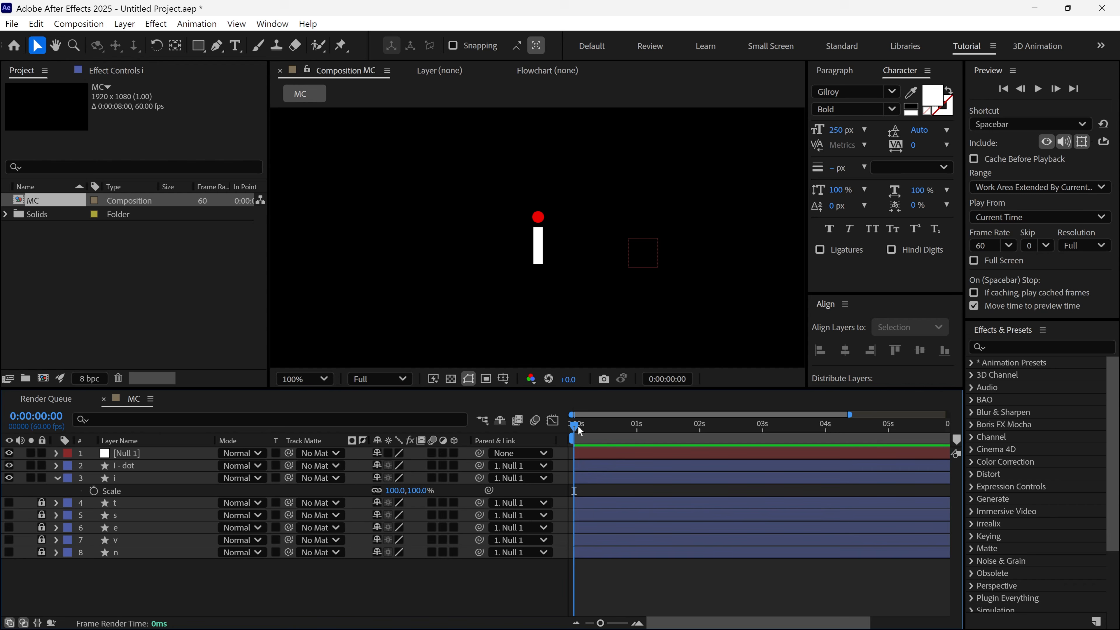
drag(577, 426, 641, 435)
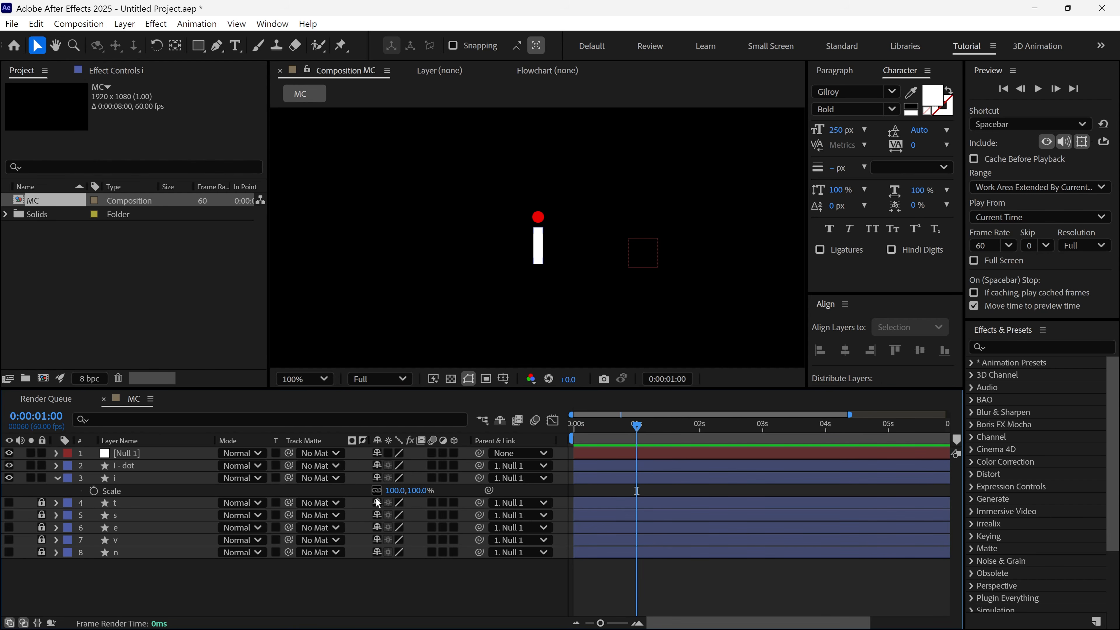
drag(394, 491, 659, 492)
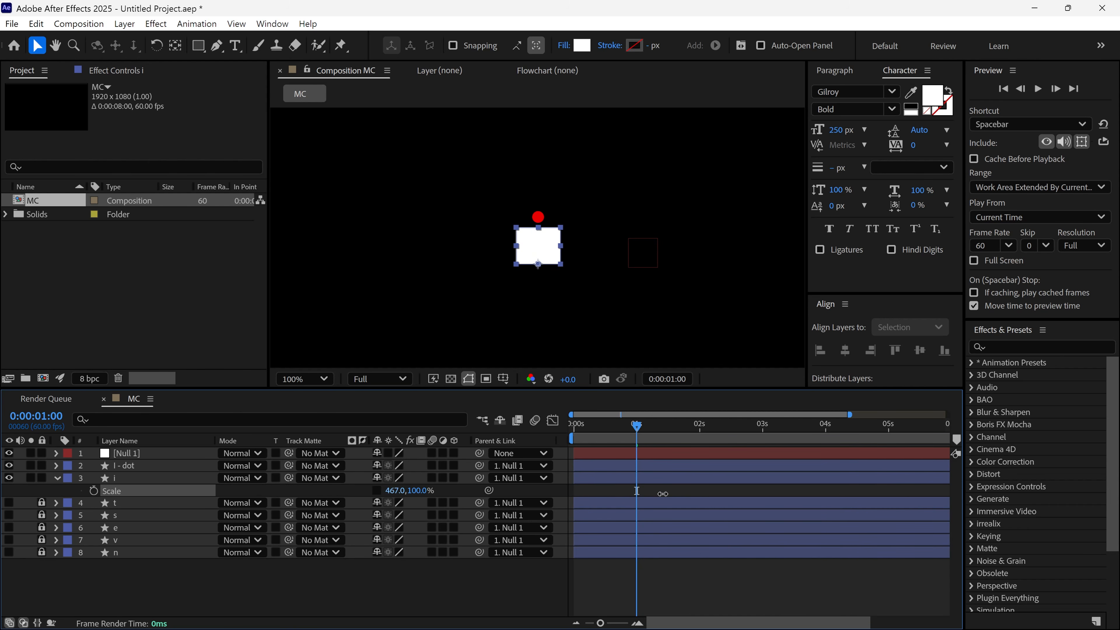
click(399, 490)
text(45)
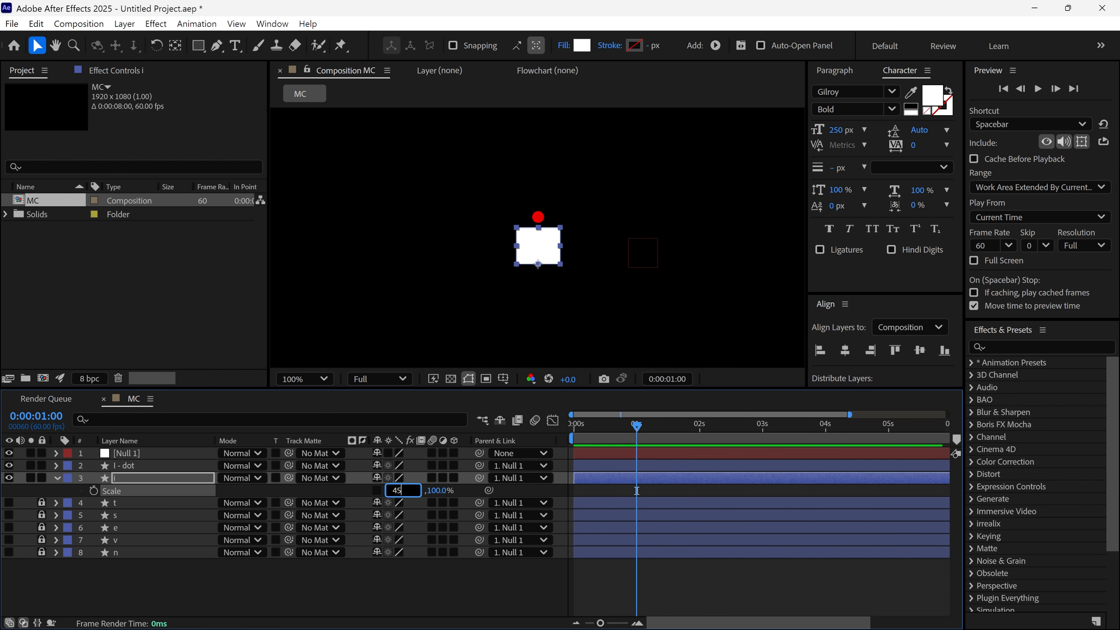
text(0)
key(Return)
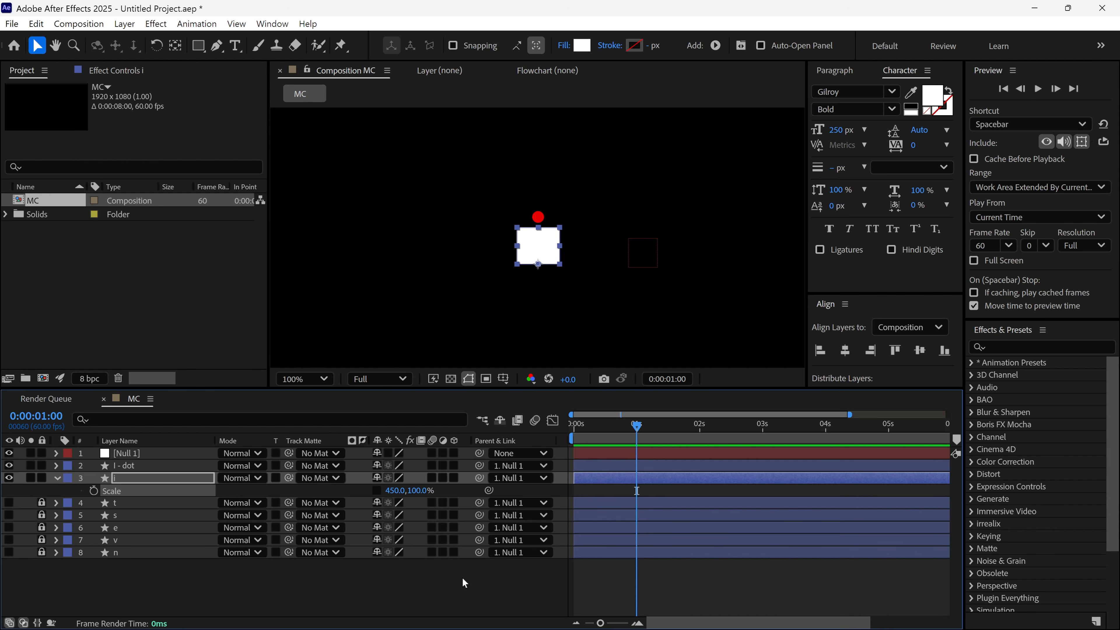
click(93, 490)
At 0:00, set the i layer's vertical Scale to 0% while keeping the width at 450%.
drag(640, 433, 560, 448)
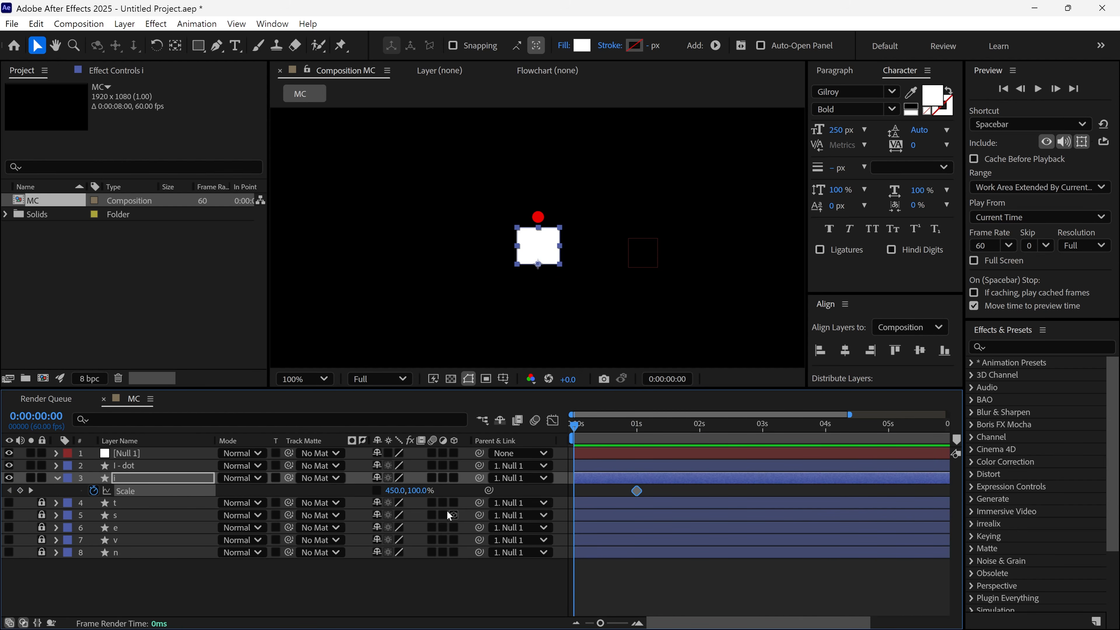
mouse_move(415, 491)
mouse_down()
mouse_move(388, 491)
mouse_move(400, 493)
mouse_up()
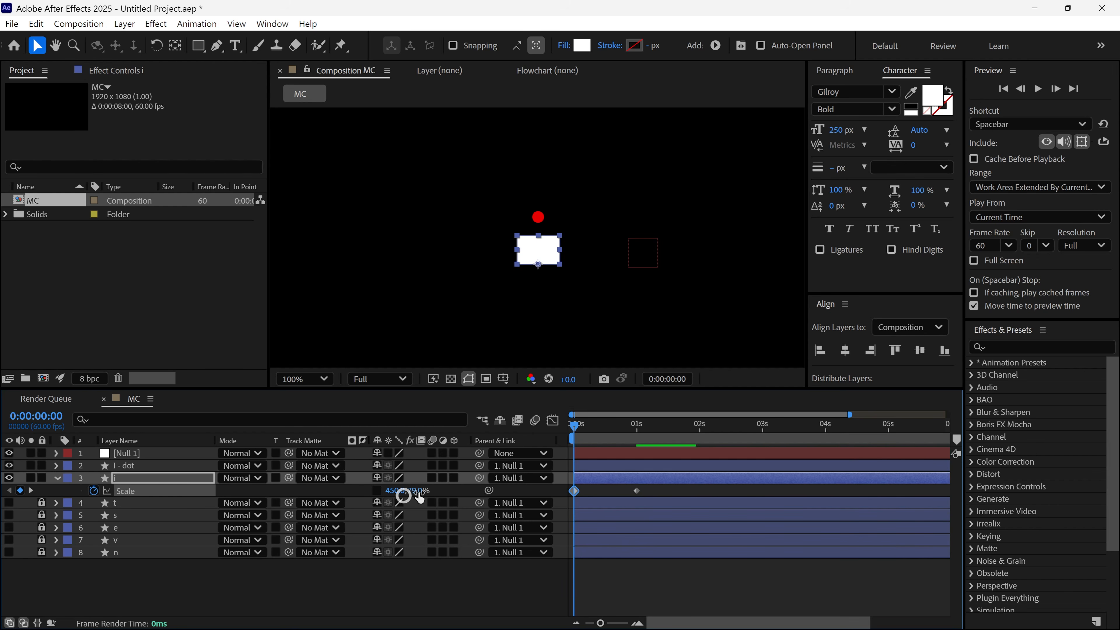
click(421, 491)
text(0)
key(Return)
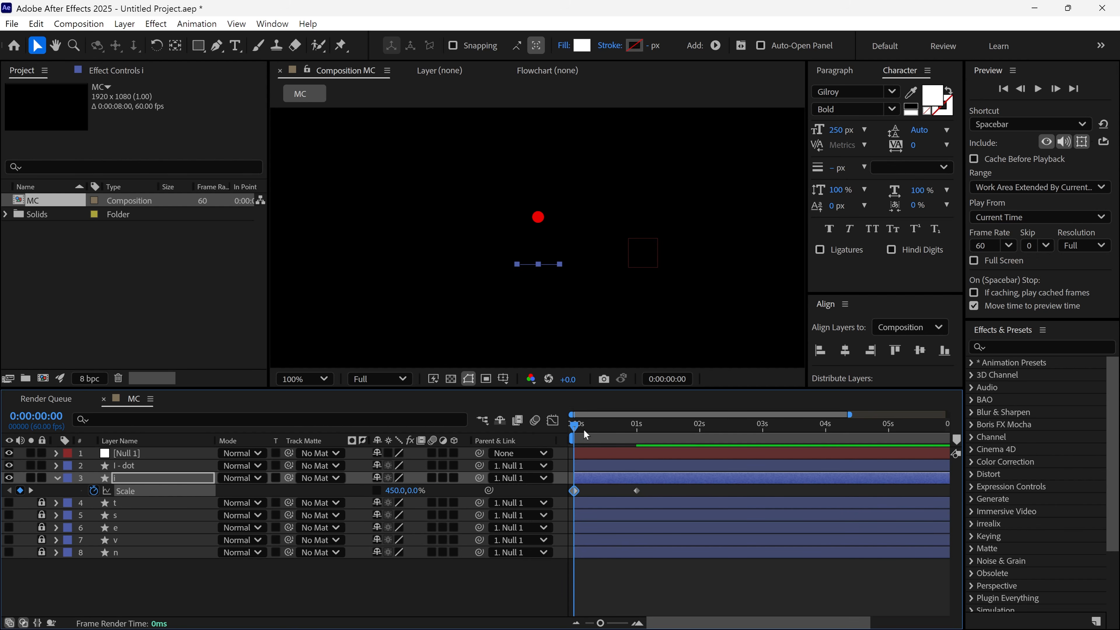
Add i layer Scale keyframes with a height of about 152.3% at frame 26 and about 71% at frame 44.
drag(584, 432, 604, 426)
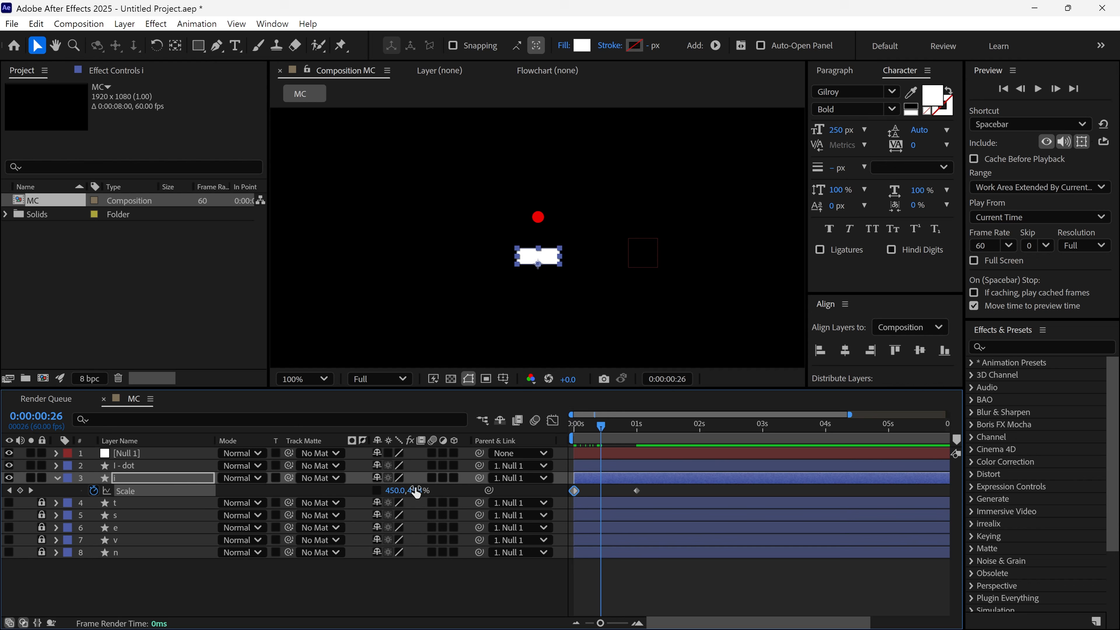
drag(417, 493, 493, 490)
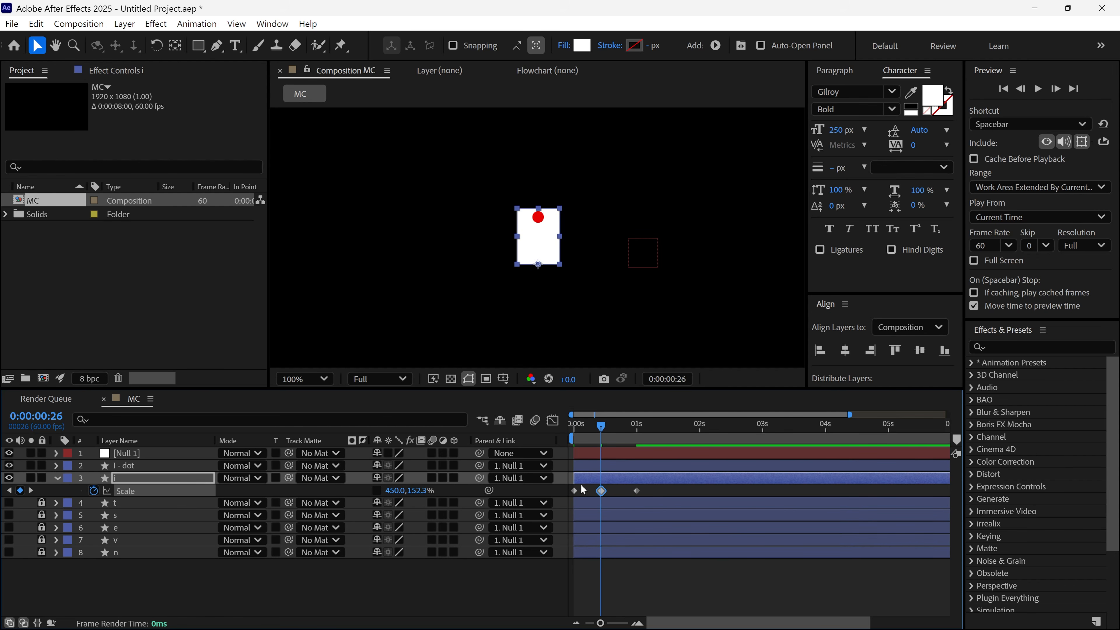
drag(598, 426, 618, 435)
click(632, 497)
key(ctrl+c)
key(ctrl+v)
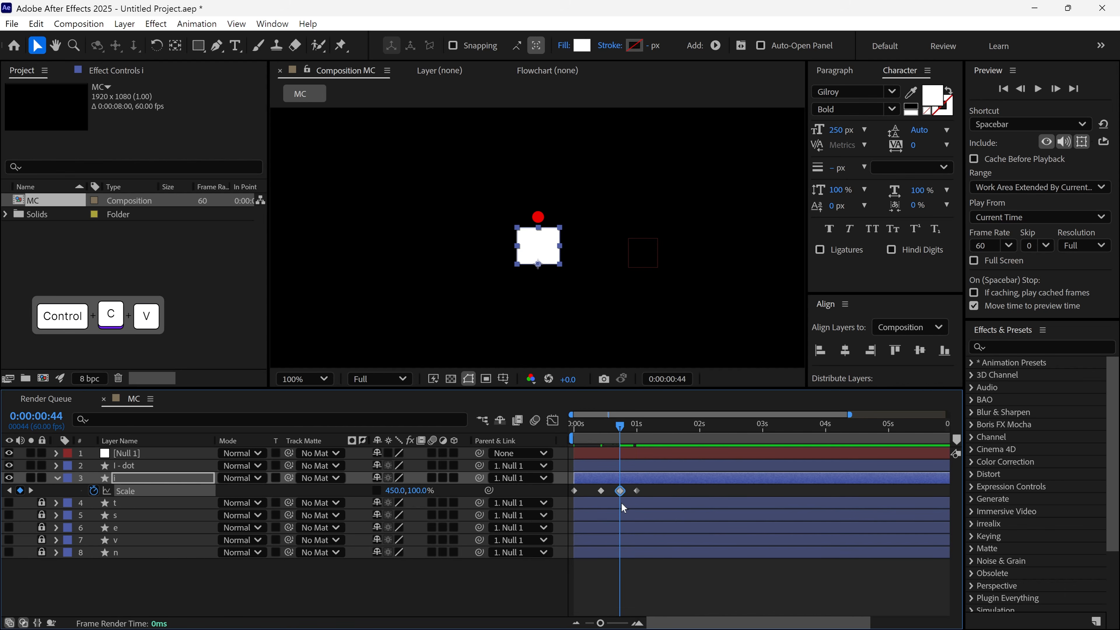
drag(422, 492, 410, 491)
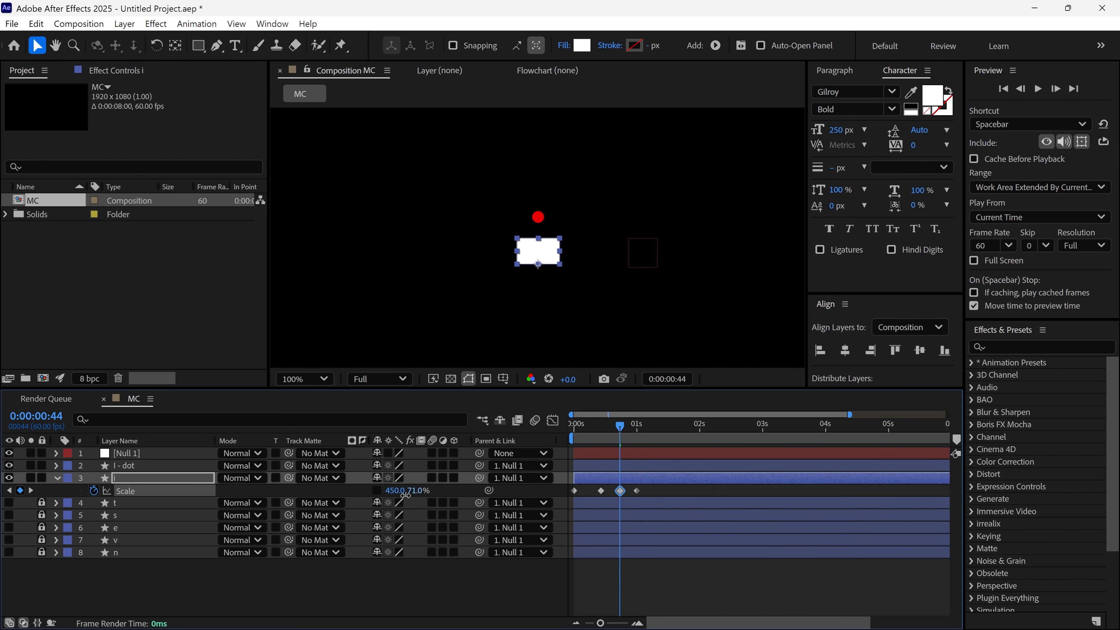
Move the two middle Scale keyframes of the i layer earlier and preview the bounce from the start.
drag(598, 493, 616, 492)
drag(603, 429, 571, 428)
key(space)
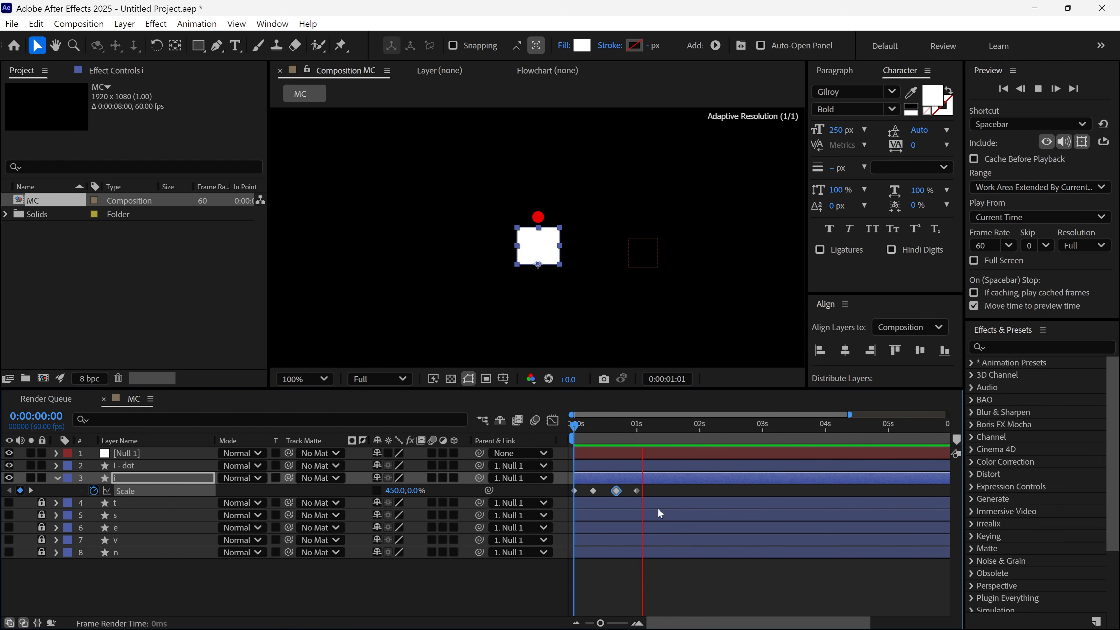
key(space)
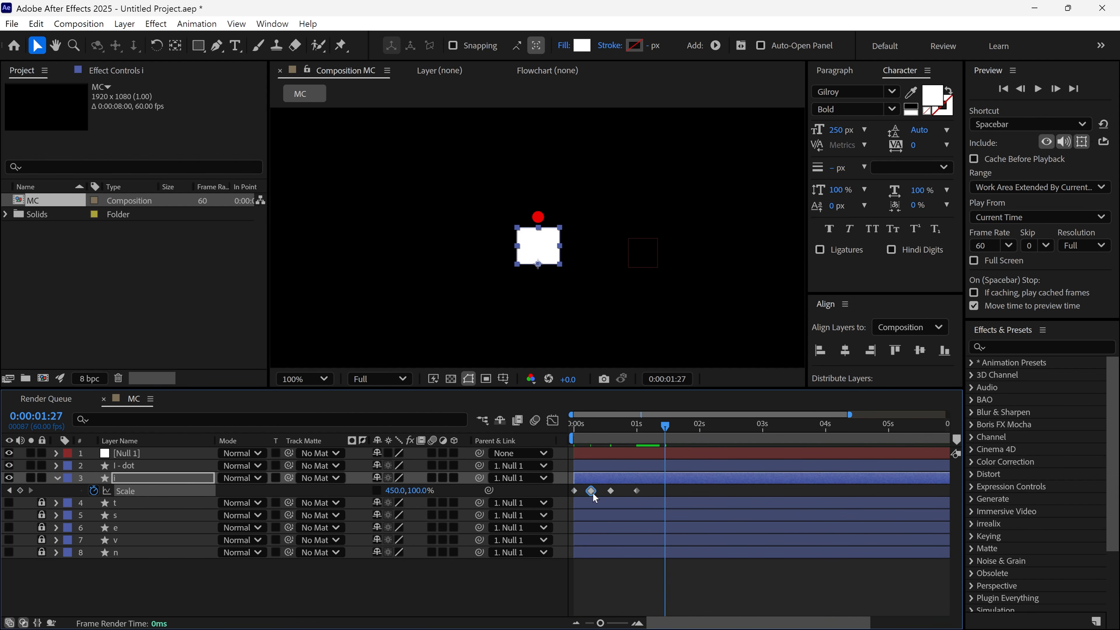
Apply Easy Ease to all four Scale keyframes of the i layer and preview the animation from 0:00.
drag(643, 489, 562, 501)
key(F9)
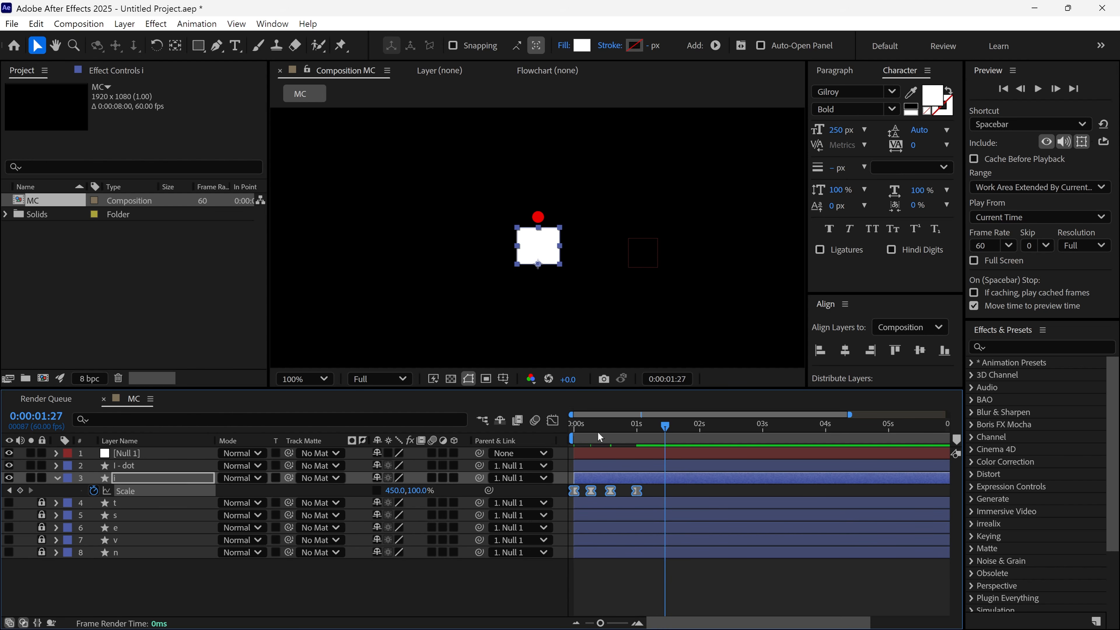
drag(598, 430, 557, 442)
key(space)
click(535, 560)
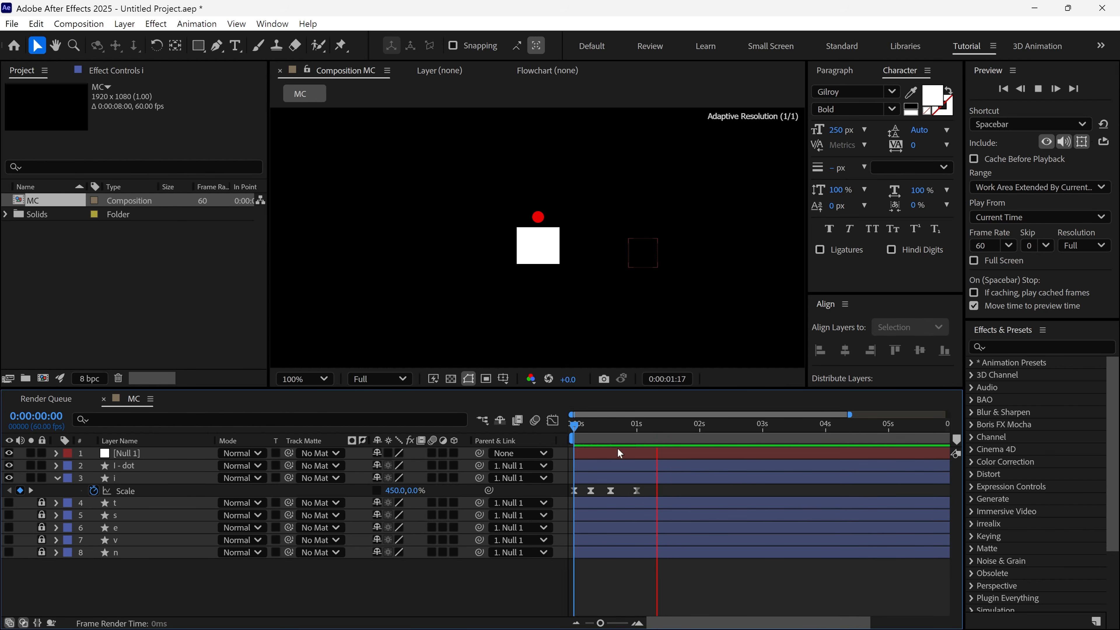
key(space)
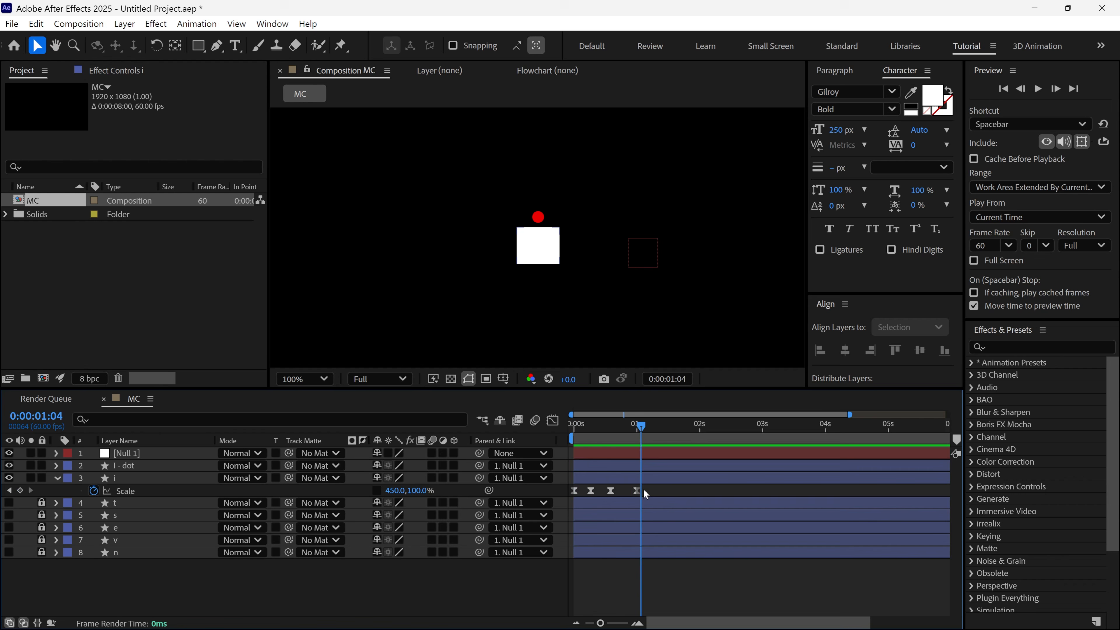
Proportionally compress the timing of the first three i layer Scale keyframes slightly and preview from the start.
drag(629, 494, 569, 502)
alt+click(610, 495)
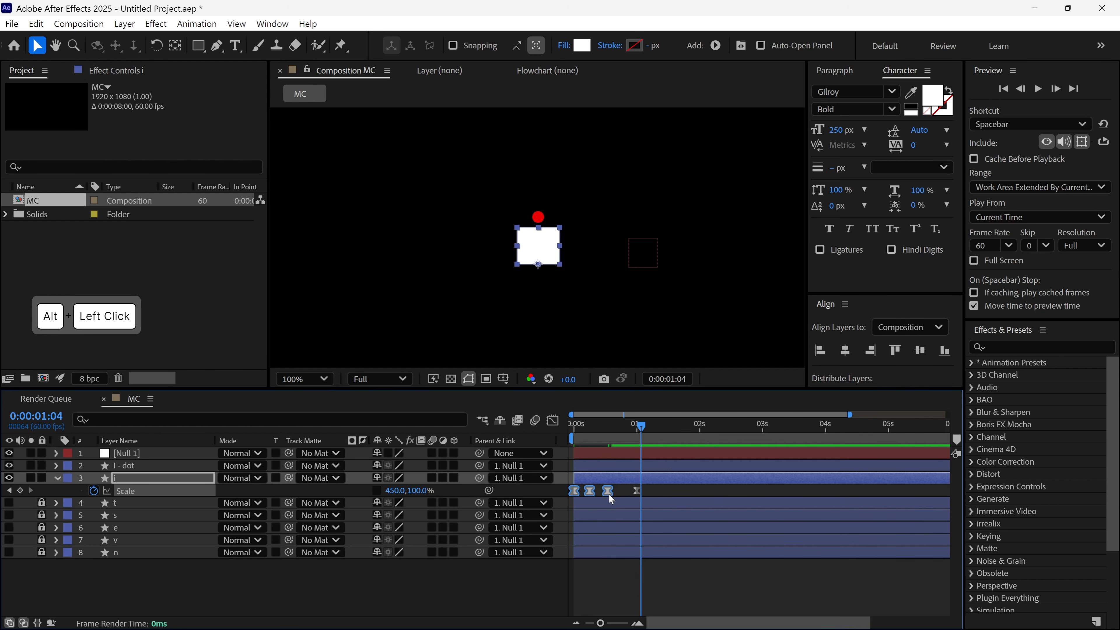
key(Home)
click(524, 580)
key(space)
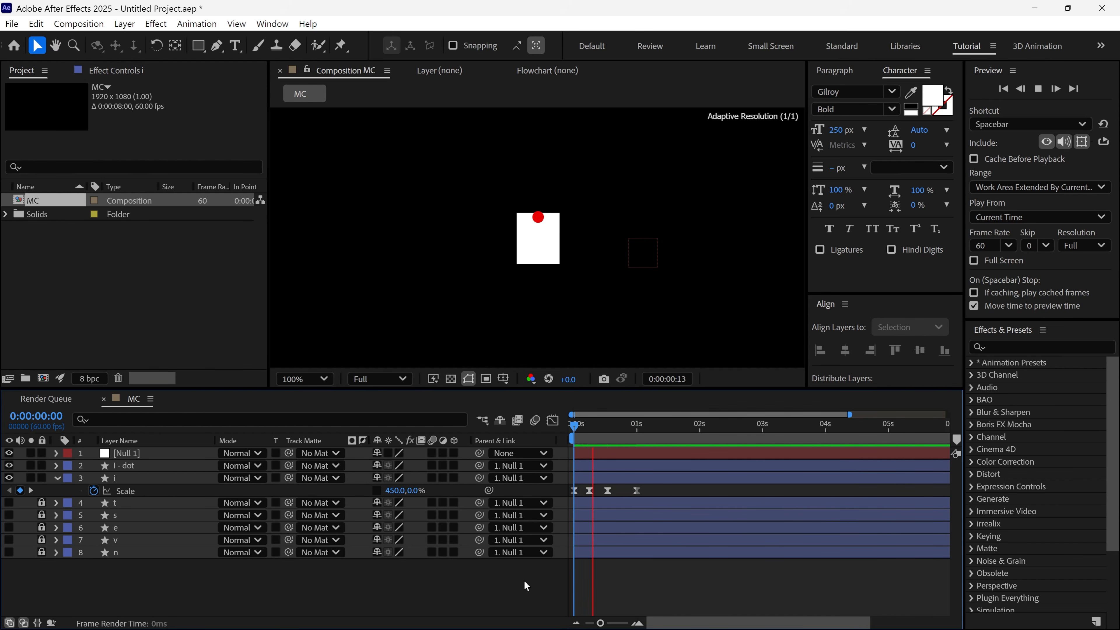
Add a Position keyframe to the I - dot layer at frame 15, on the i's tallest Scale keyframe.
drag(645, 428, 590, 445)
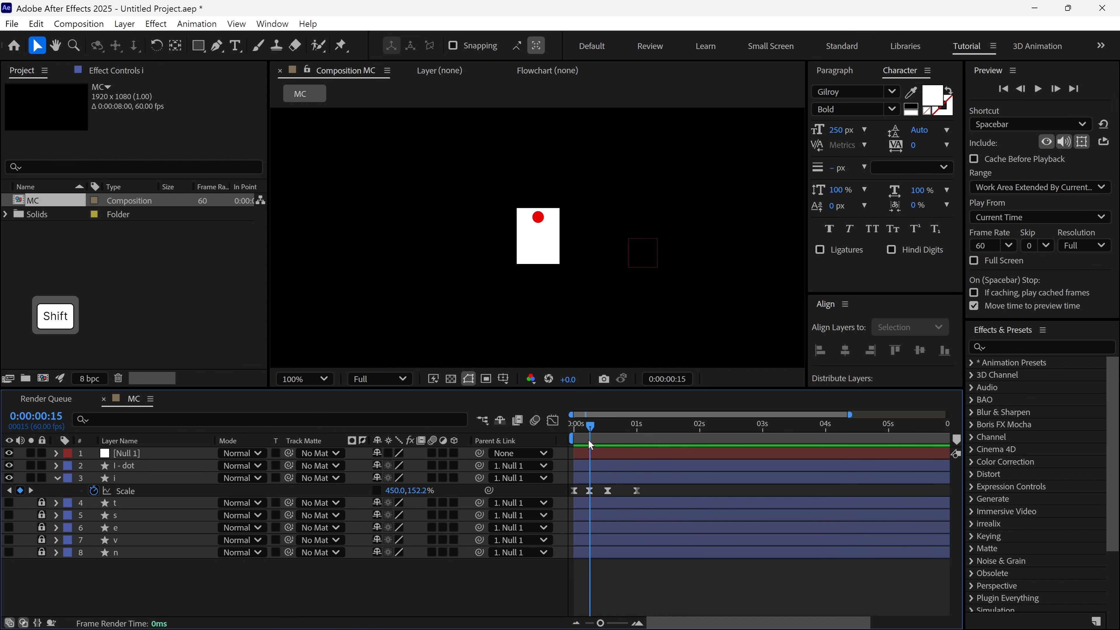
click(137, 466)
key(minus)
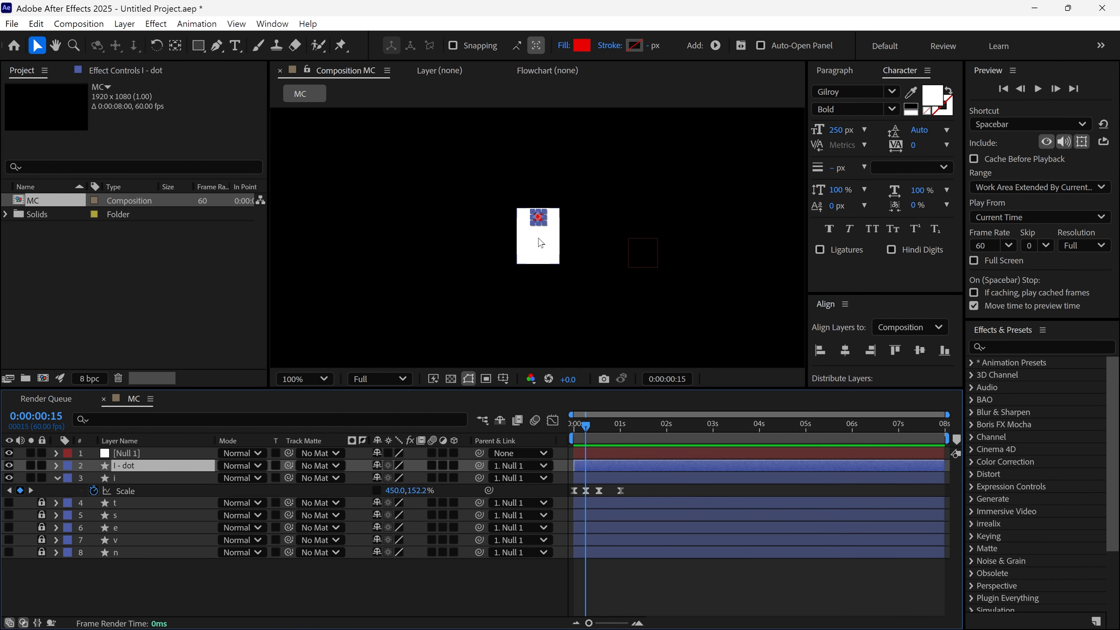
key(alt+shift+p)
click(99, 481)
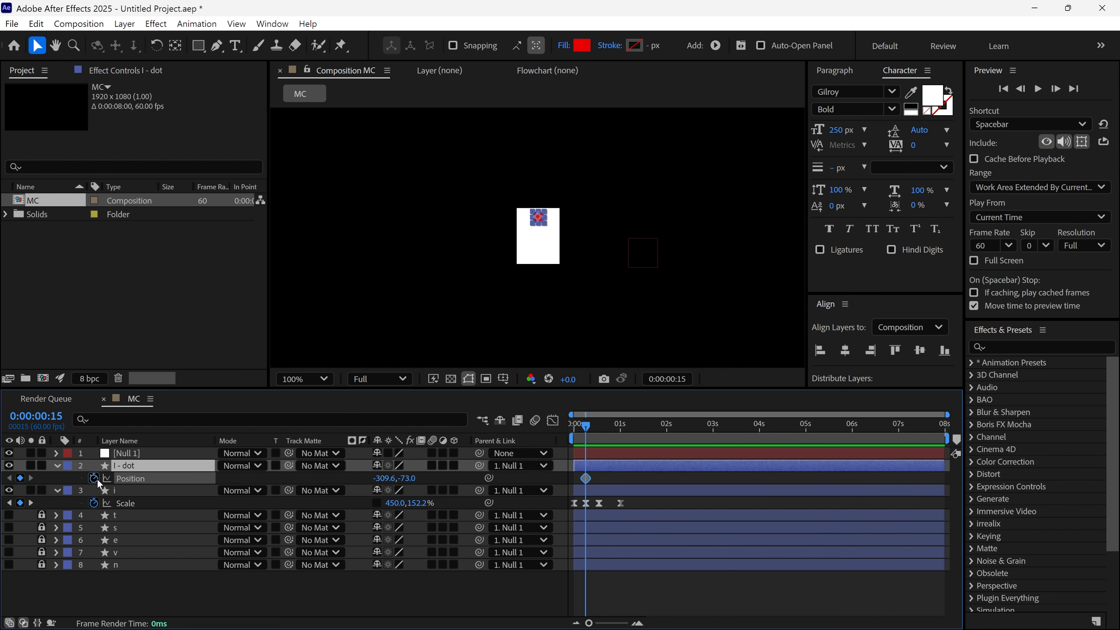
Move the I - dot layer's Position keyframe to 0:00 and lower the dot vertically to about Y 78, near the i block's base.
drag(587, 431, 573, 432)
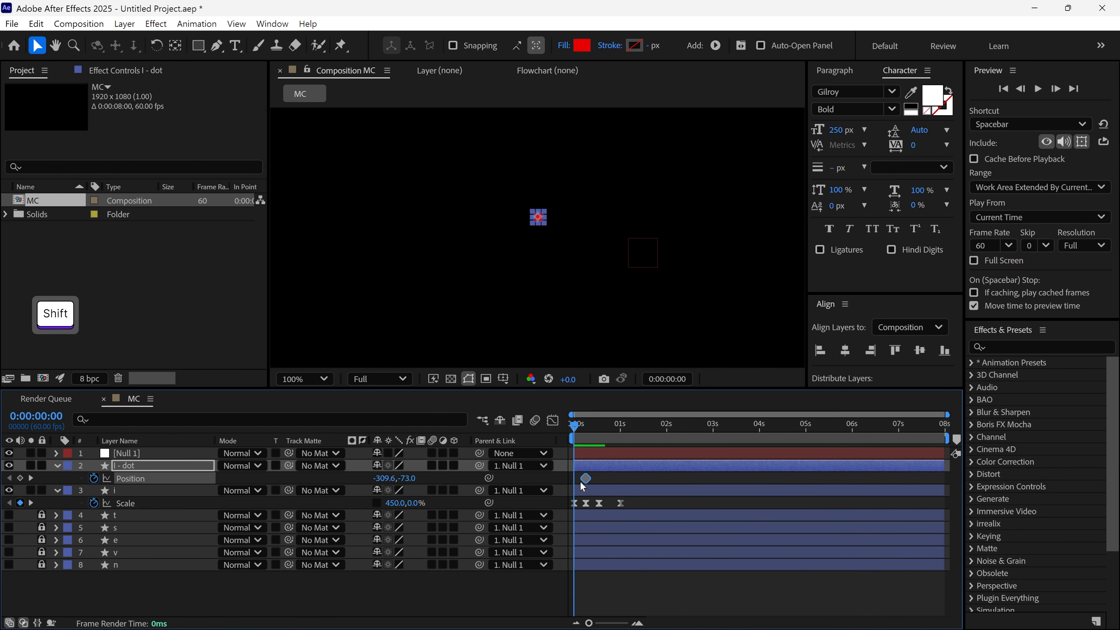
drag(582, 483, 574, 479)
drag(539, 227, 541, 273)
Keyframe the dot's Position high above the block at about Y -384 on frame 32, and down at about Y -32 on 0:00:01:00.
drag(575, 426, 599, 431)
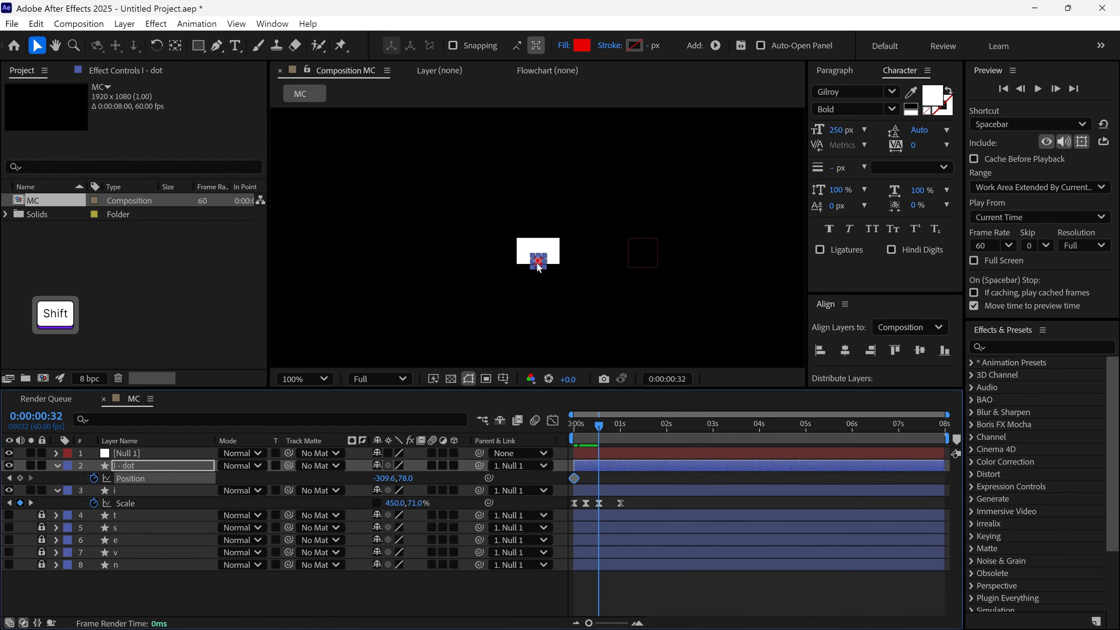
drag(539, 266, 539, 126)
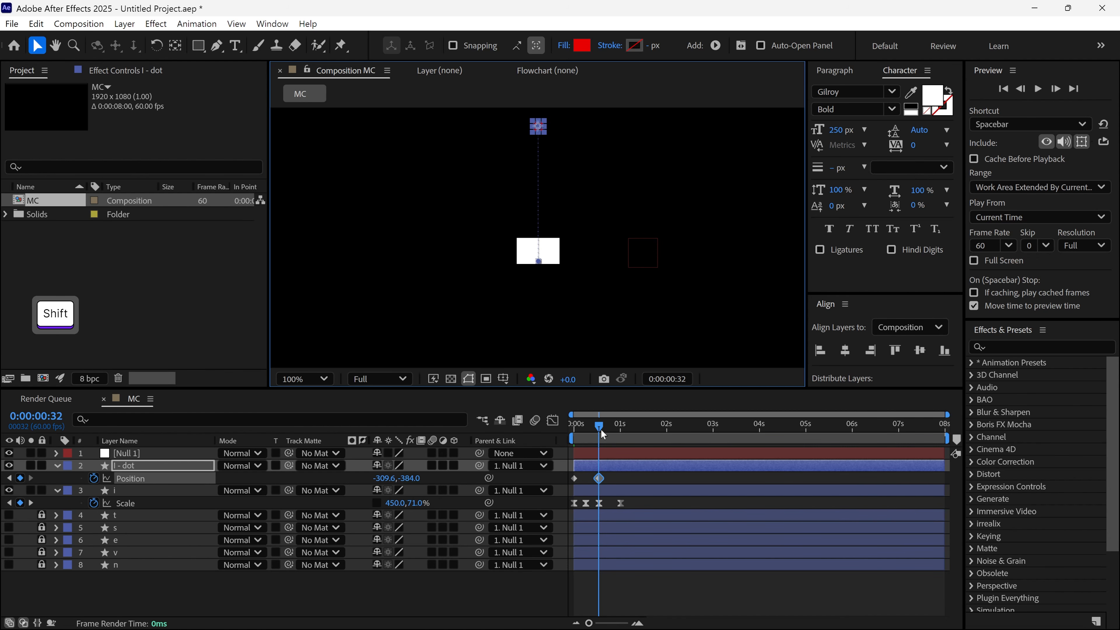
mouse_move(602, 433)
mouse_down()
mouse_move(575, 430)
mouse_move(633, 443)
mouse_move(620, 437)
mouse_up()
drag(539, 128, 537, 230)
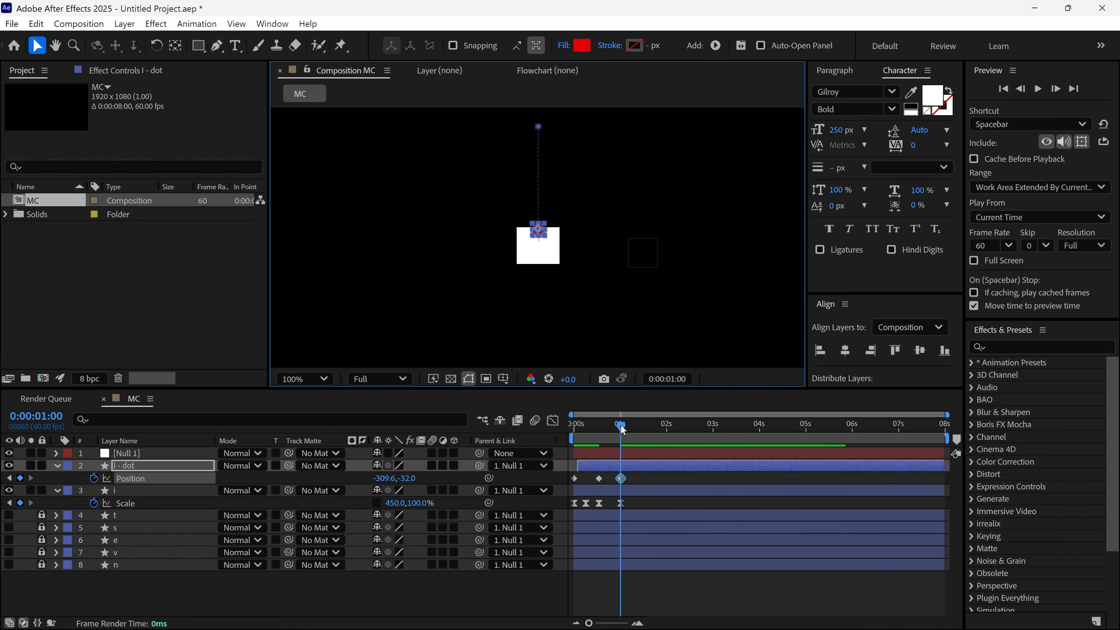
Keyframe the dot's second, smaller bounce at about Y -112 on 0:00:01:34, and its drop to about Y 68 just past two seconds.
drag(622, 427, 646, 429)
drag(539, 234, 539, 208)
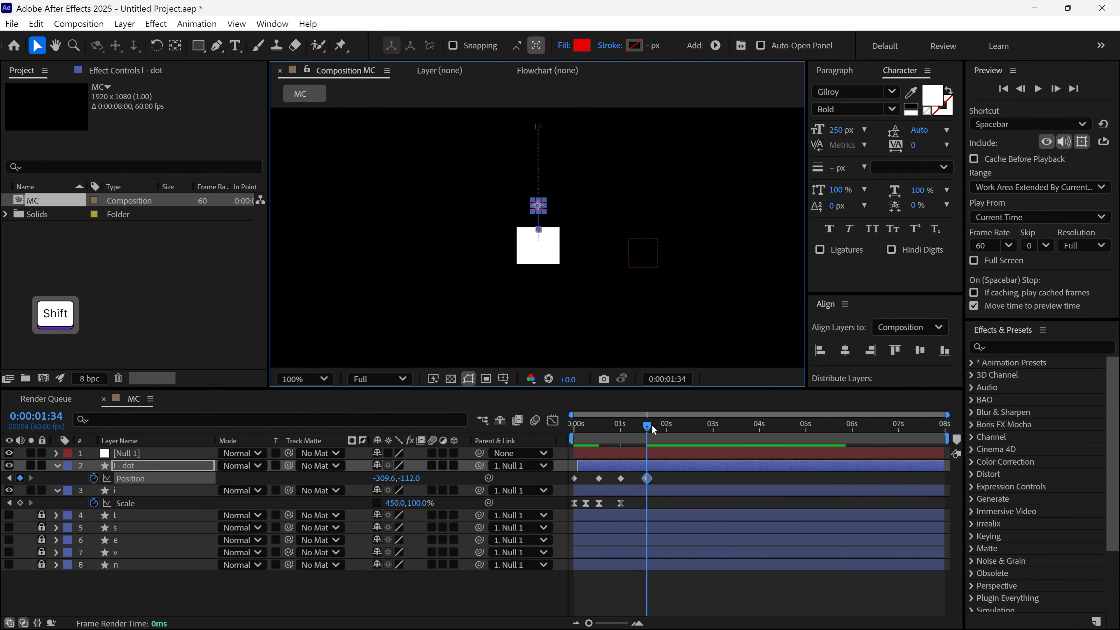
drag(654, 429, 672, 427)
drag(542, 214, 543, 266)
Preview the dot's bounce together with the i block from 0:00.
key(period)
key(period)
drag(547, 315, 550, 321)
scroll(543, 289, down, 2)
drag(584, 427, 520, 444)
key(space)
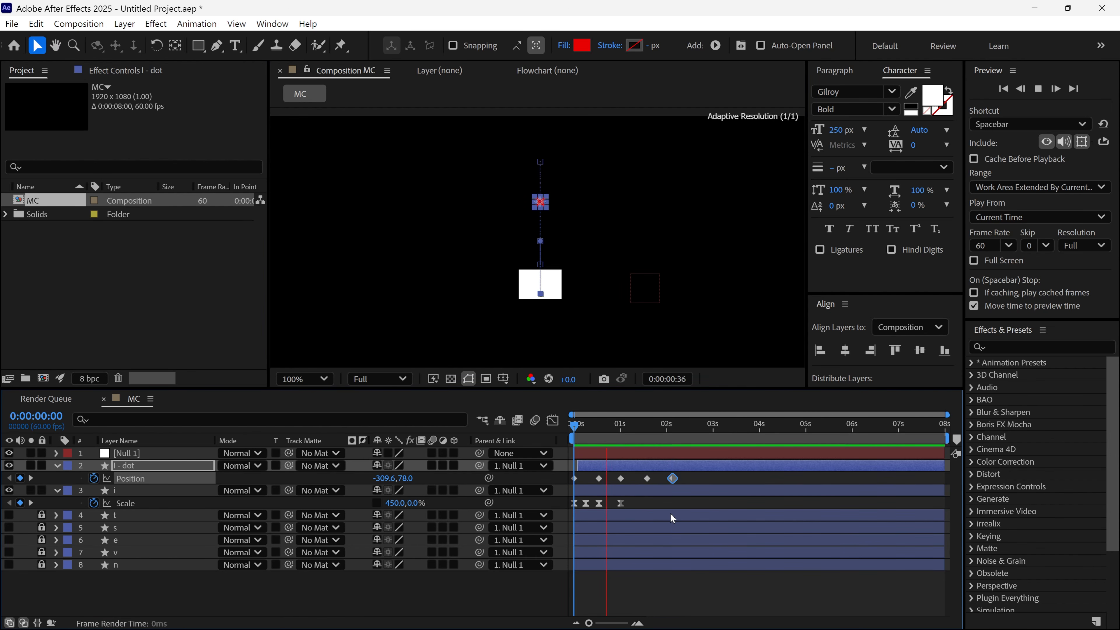
key(space)
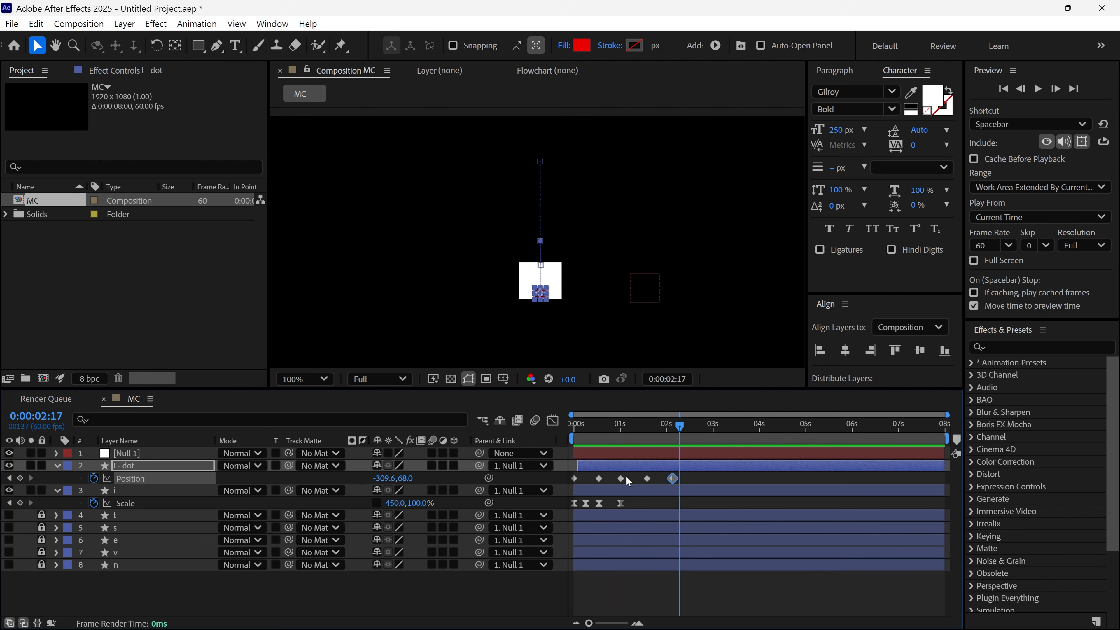
Nudge the dot's fourth Position keyframe slightly earlier and apply Easy Ease to all five Position keyframes.
drag(647, 478, 546, 485)
key(F9)
drag(588, 431, 563, 436)
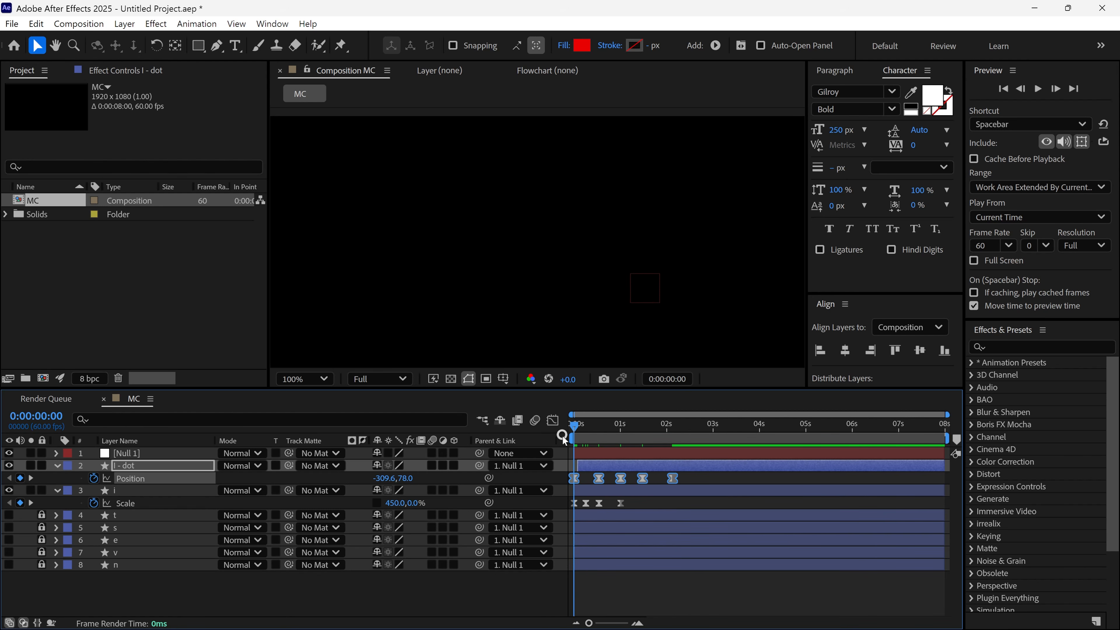
Shift the dot's second Position keyframe slightly earlier and lengthen its influence handles in the speed graph for a slow peak.
click(598, 479)
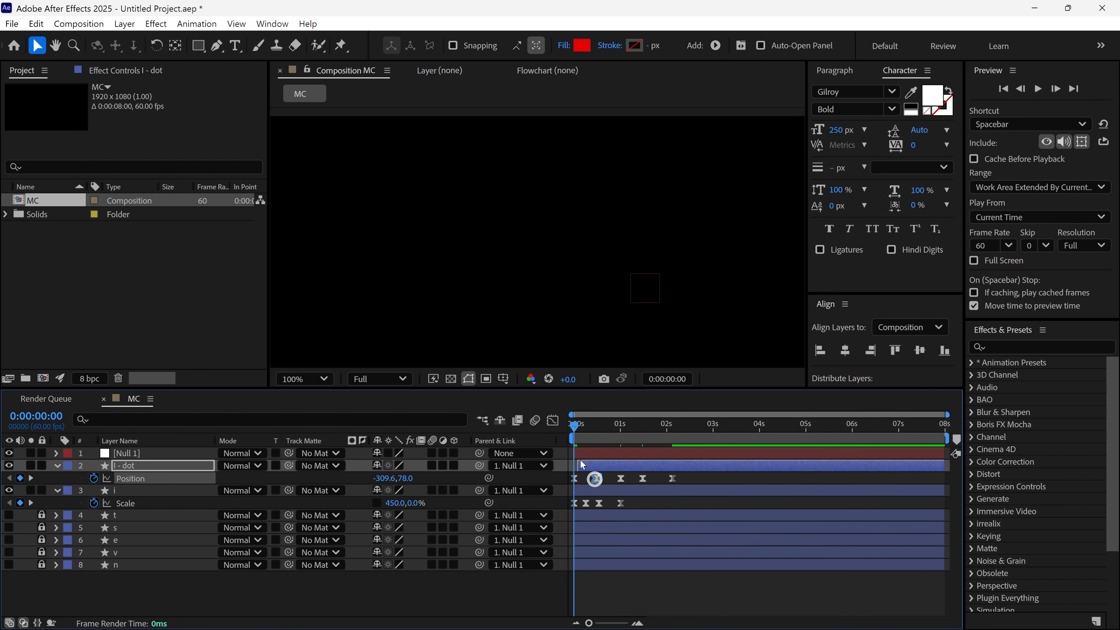
click(552, 420)
key(k)
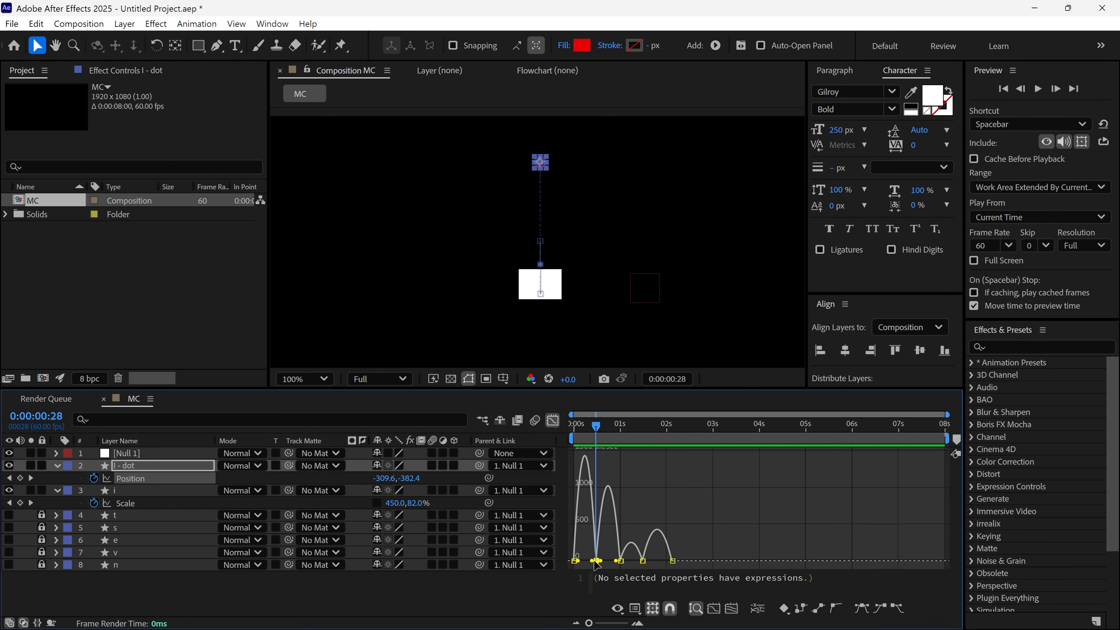
click(731, 610)
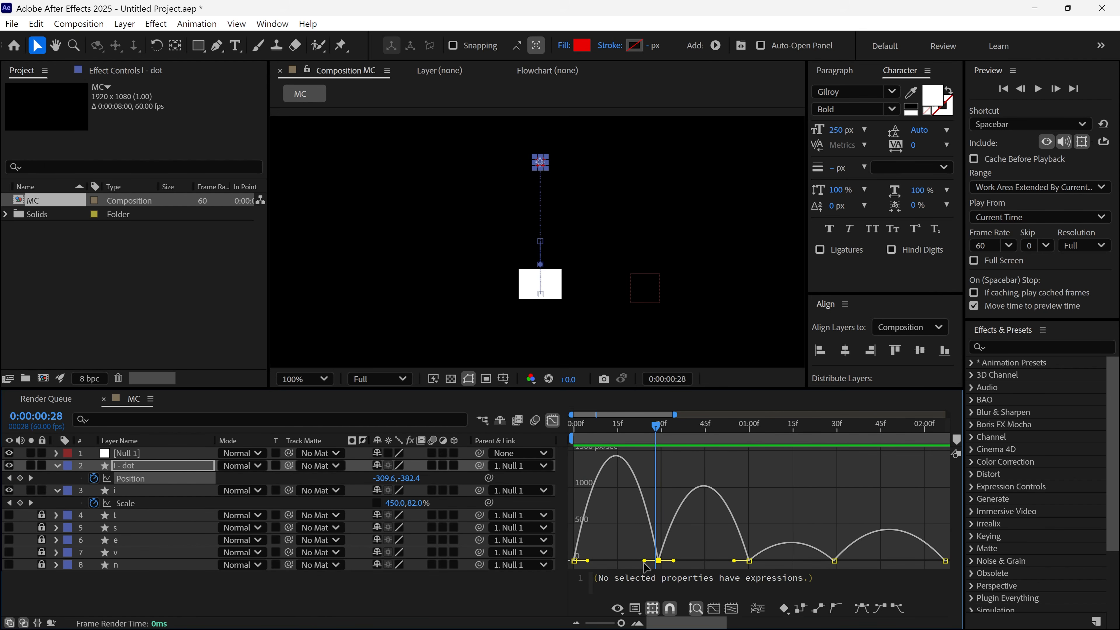
drag(645, 560, 694, 566)
Preview the dot's reshaped first jump twice from the start.
drag(656, 426, 567, 436)
click(661, 464)
key(space)
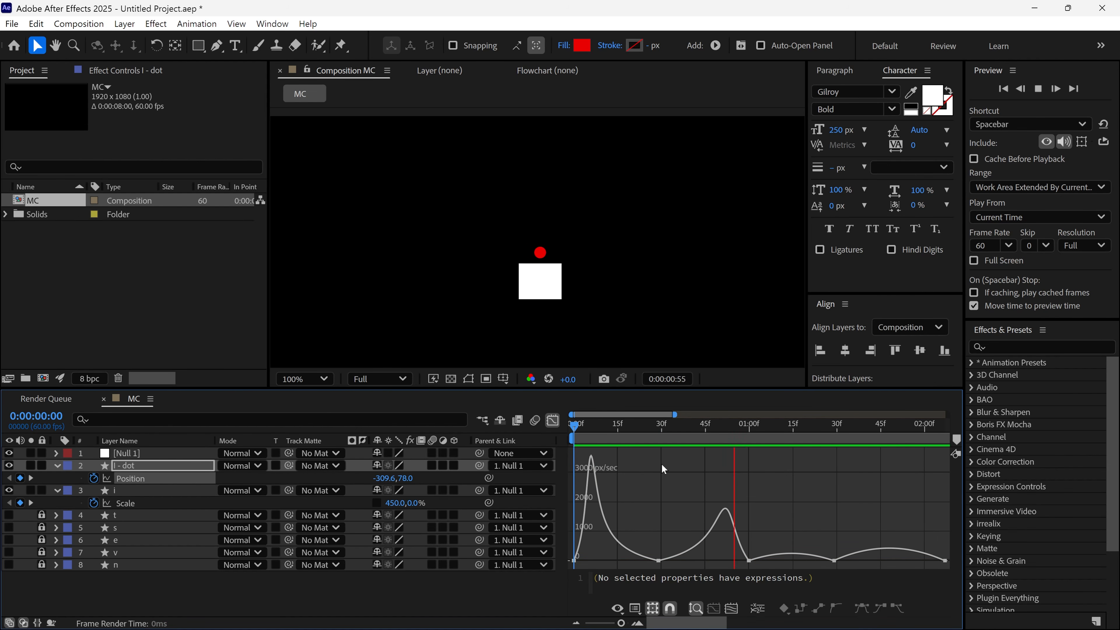
key(space)
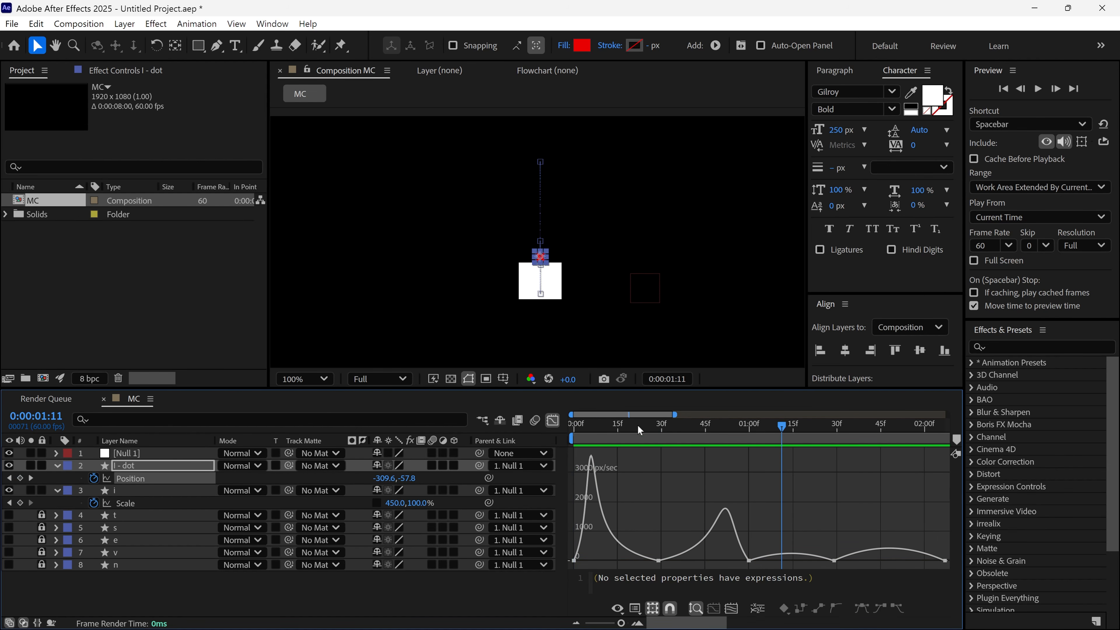
key(space)
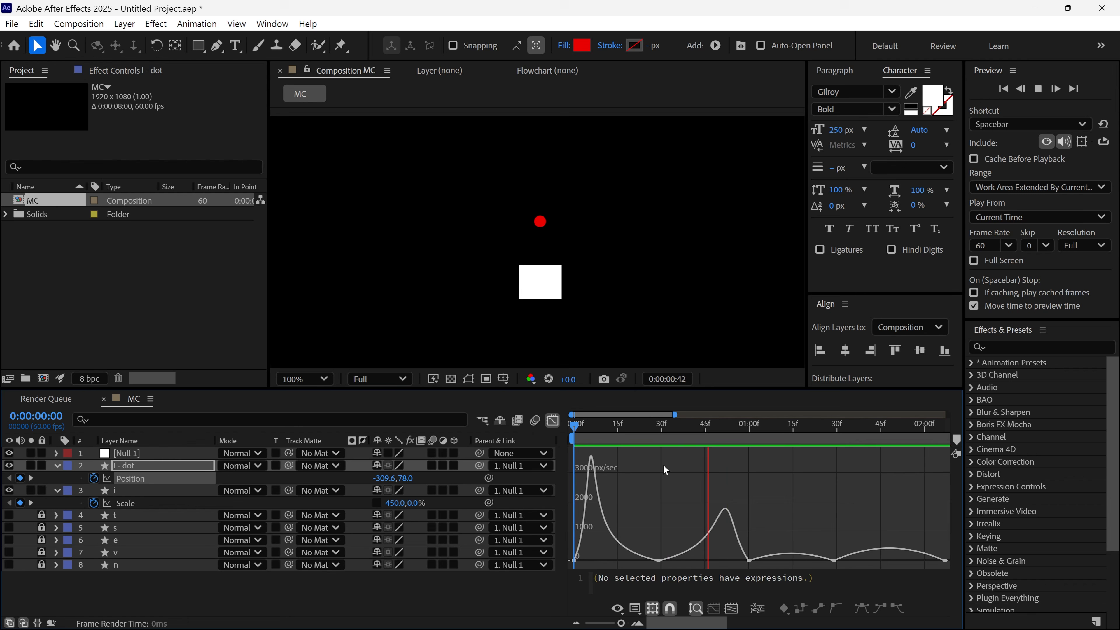
key(space)
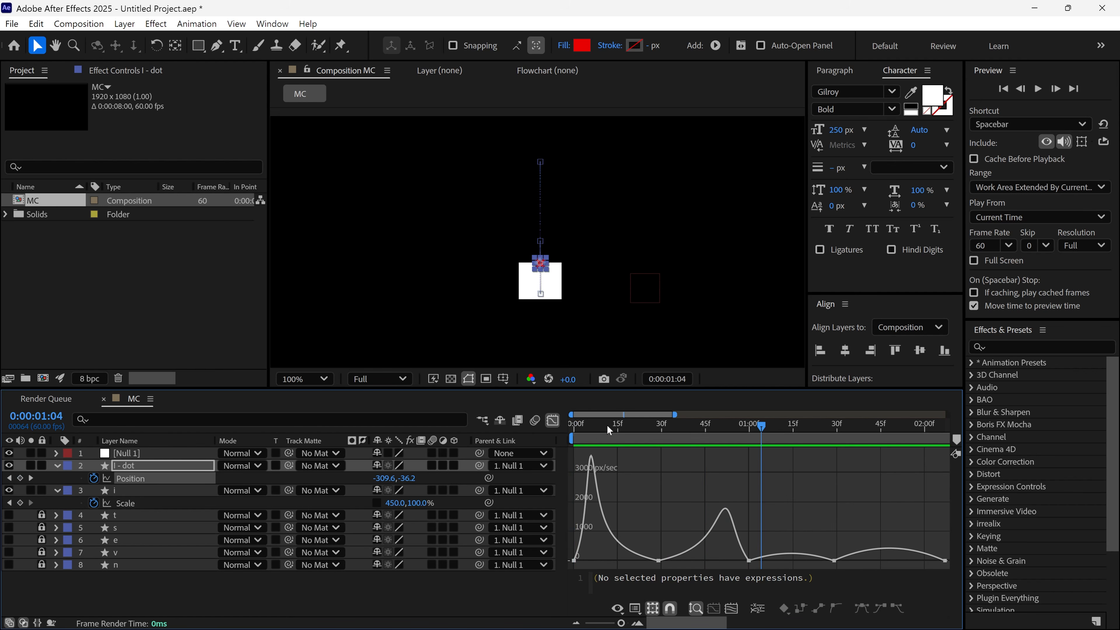
Lengthen the influence handles of the dot's fourth Position keyframe in the speed graph and preview the second bounce.
drag(608, 426, 751, 482)
drag(782, 536, 734, 576)
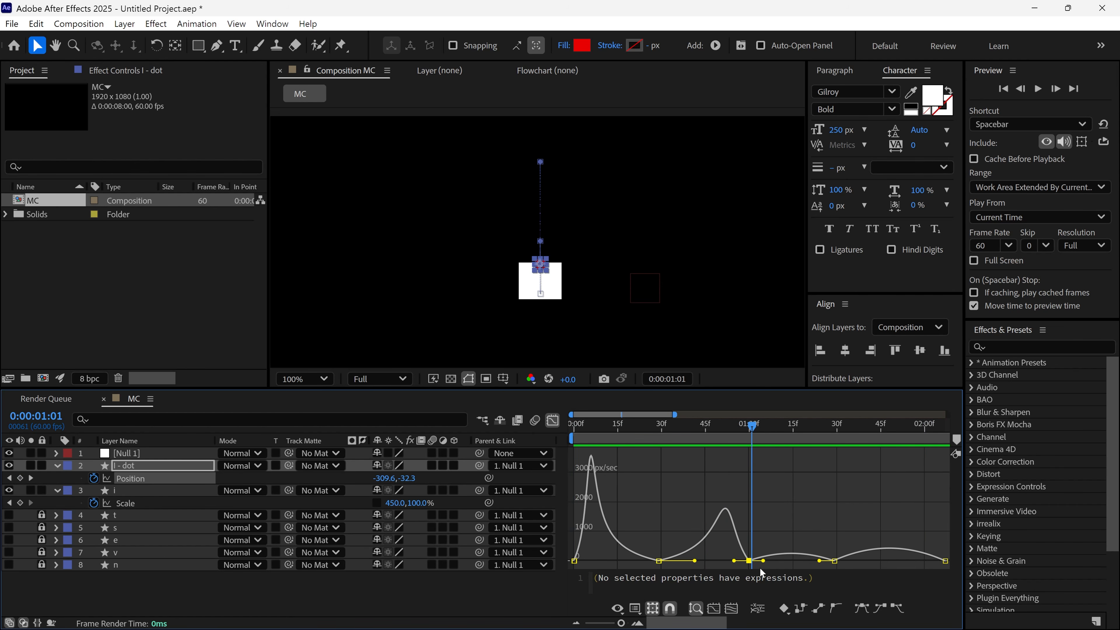
drag(818, 561, 861, 566)
key(space)
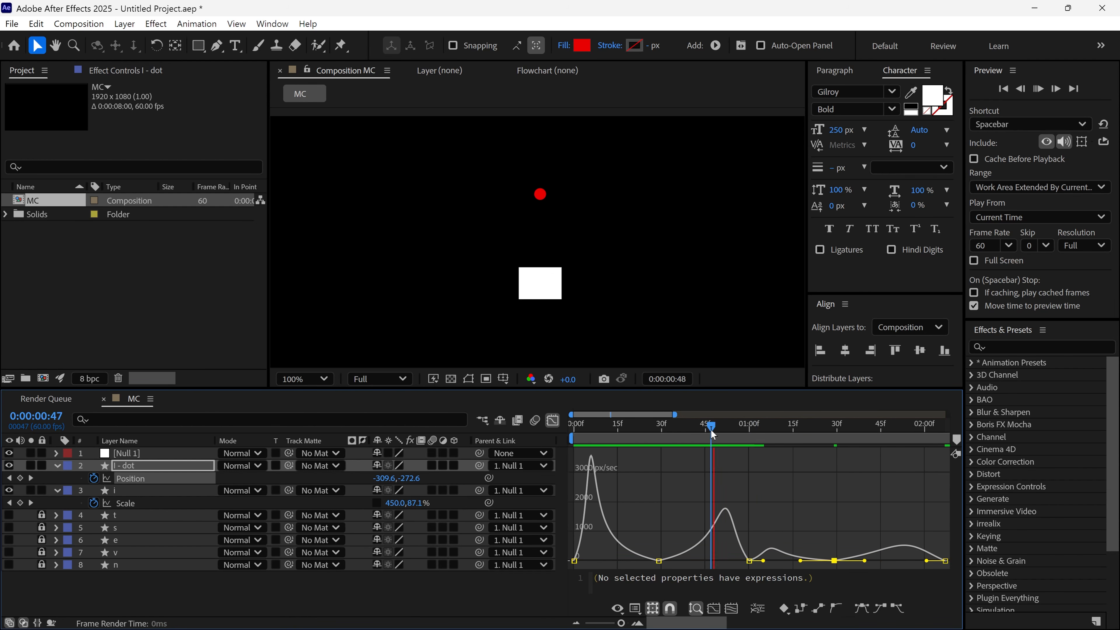
key(space)
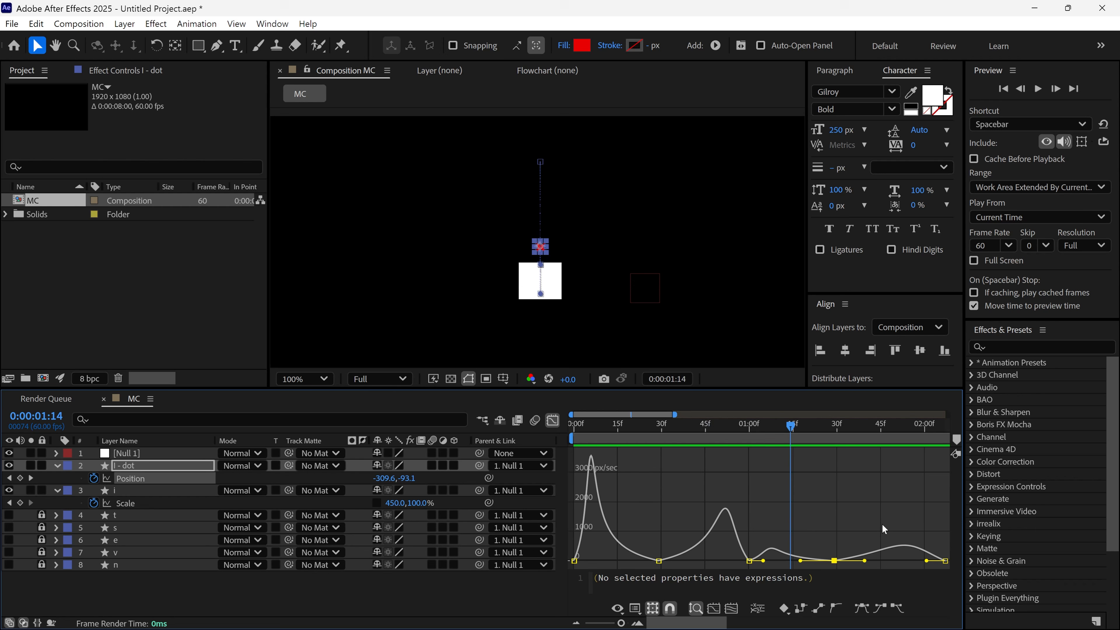
Move the dot's last Position keyframe to just before two seconds, preview the drop and return to the layer bar view.
drag(945, 561, 866, 561)
key(space)
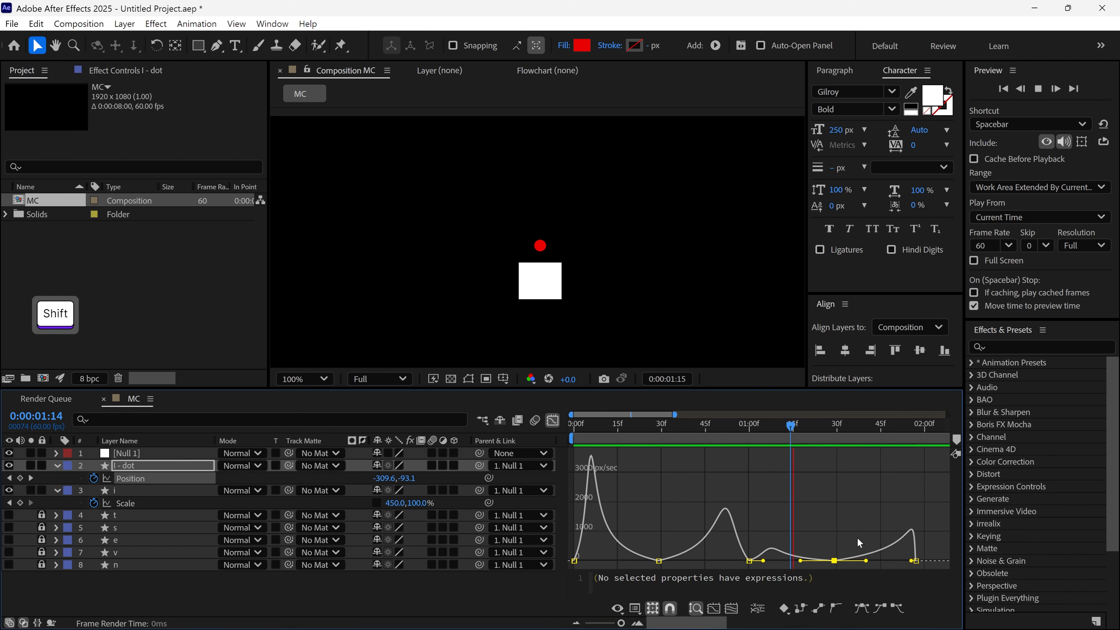
alt+scroll(795, 477, down, 5)
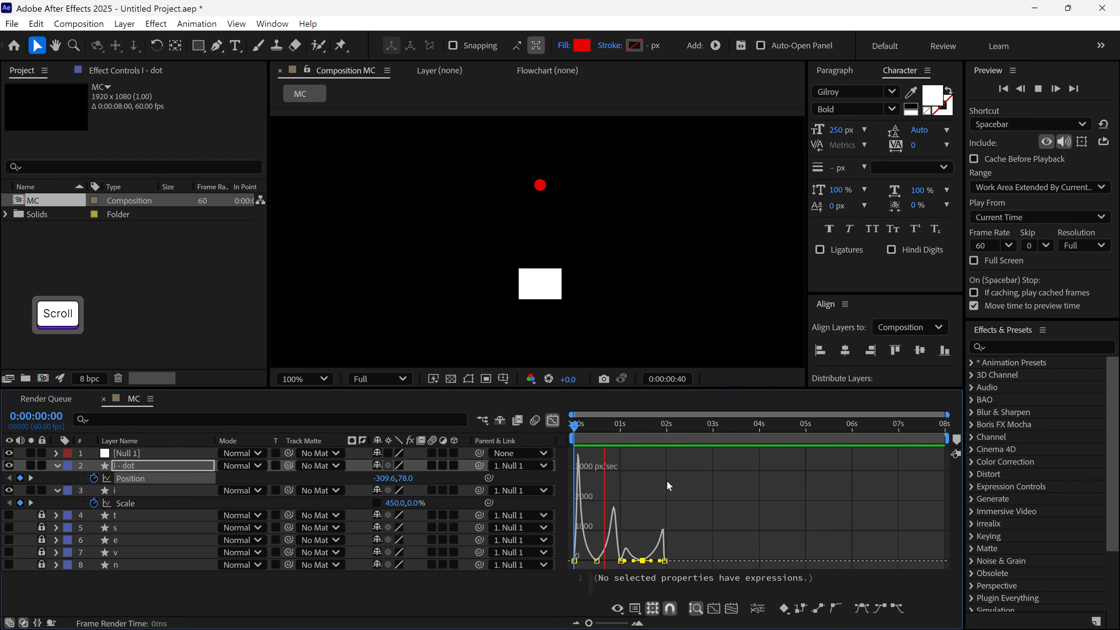
click(552, 420)
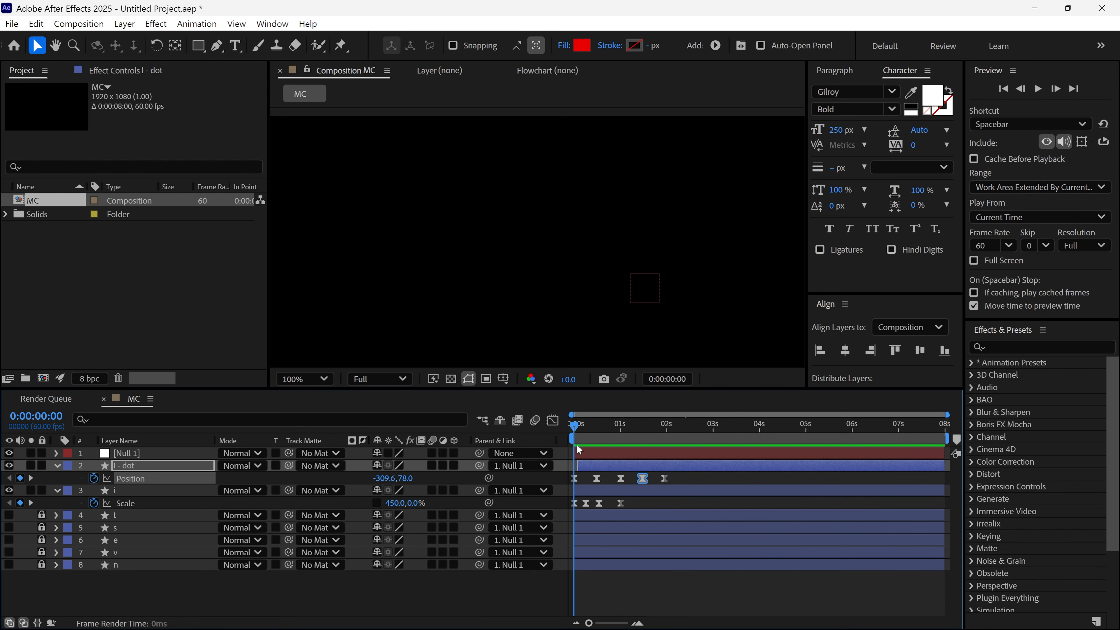
Add a Path keyframe to the i layer at frame 56, where the falling dot touches the block's upper edge.
drag(579, 449, 621, 456)
scroll(571, 331, up, 4)
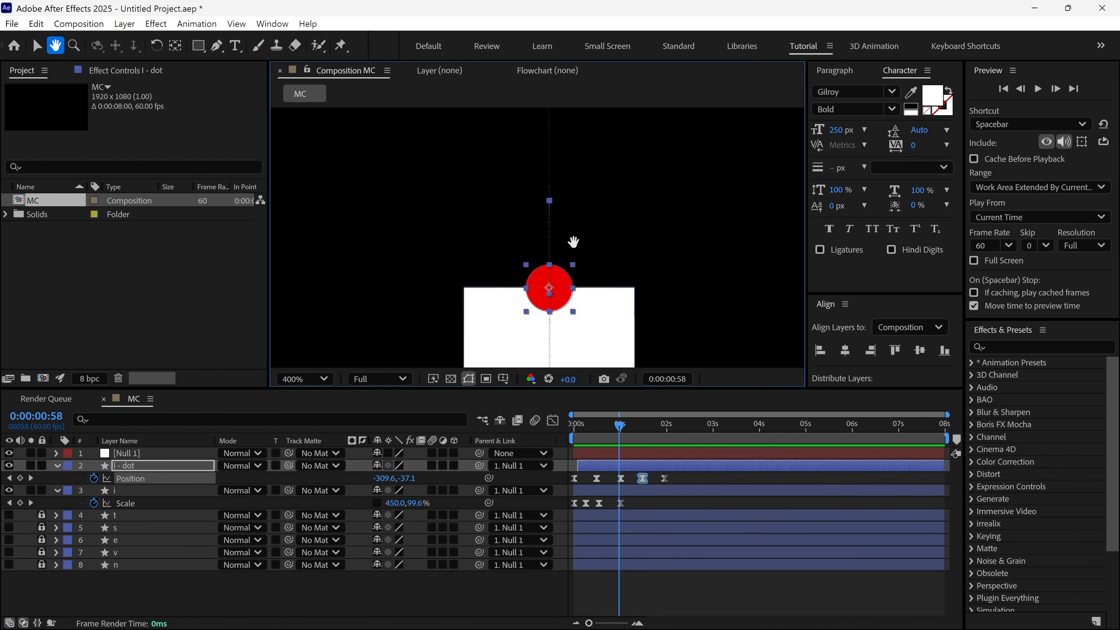
drag(621, 432, 619, 435)
click(628, 492)
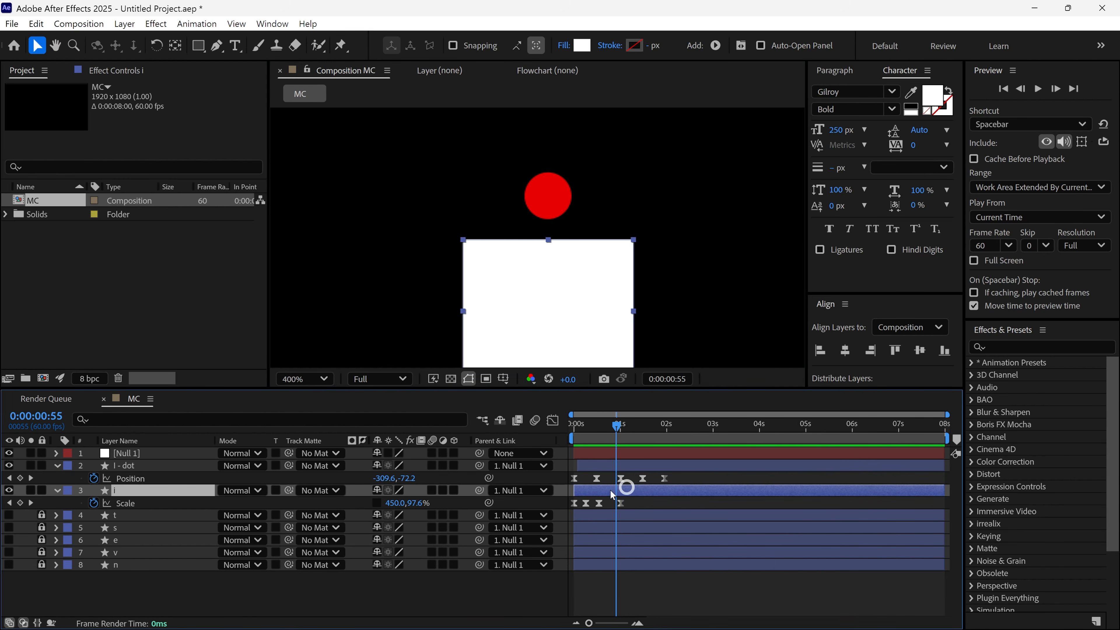
click(223, 419)
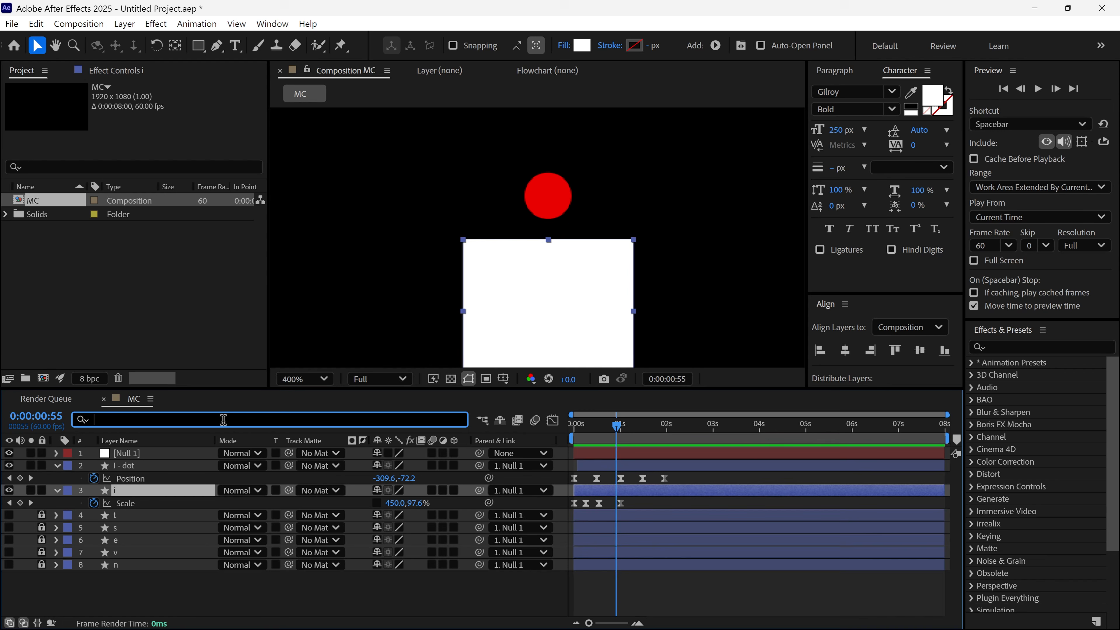
text(path)
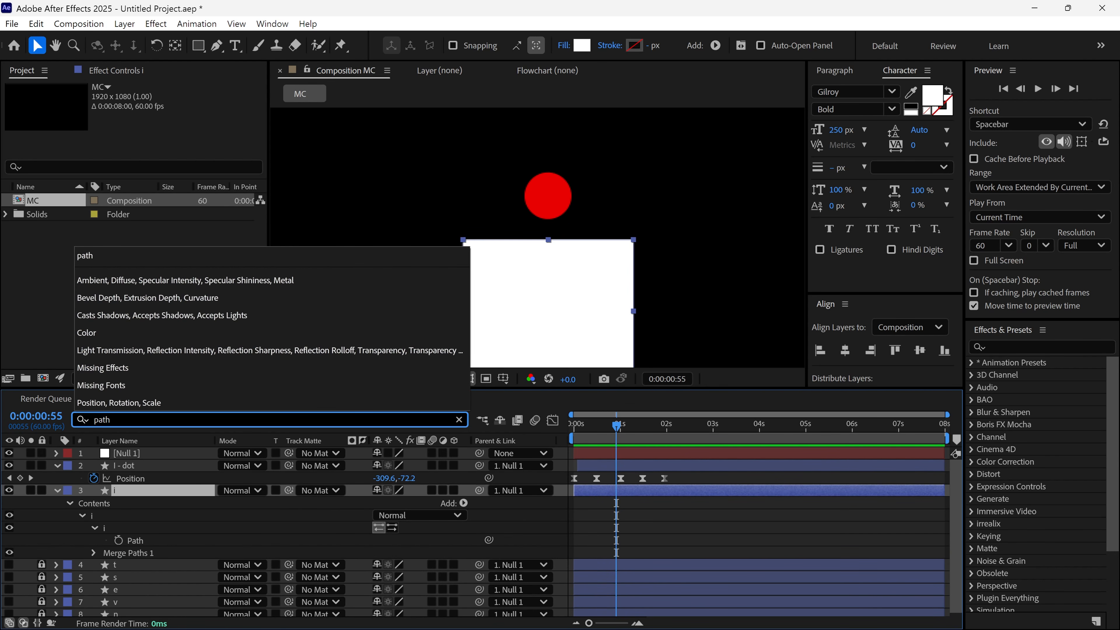
click(118, 541)
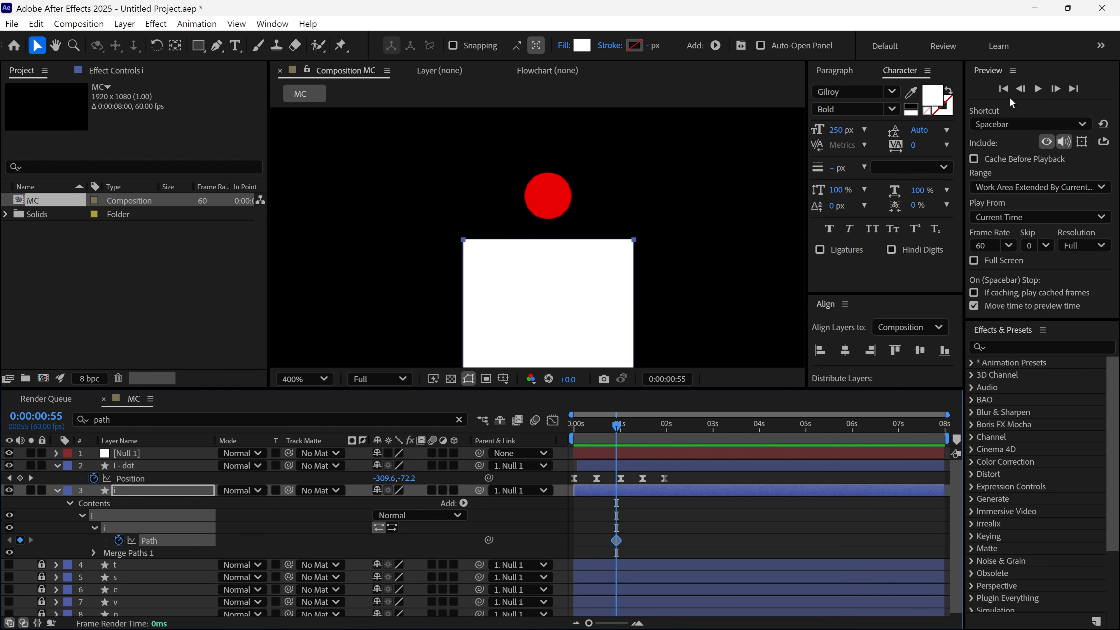
click(1056, 89)
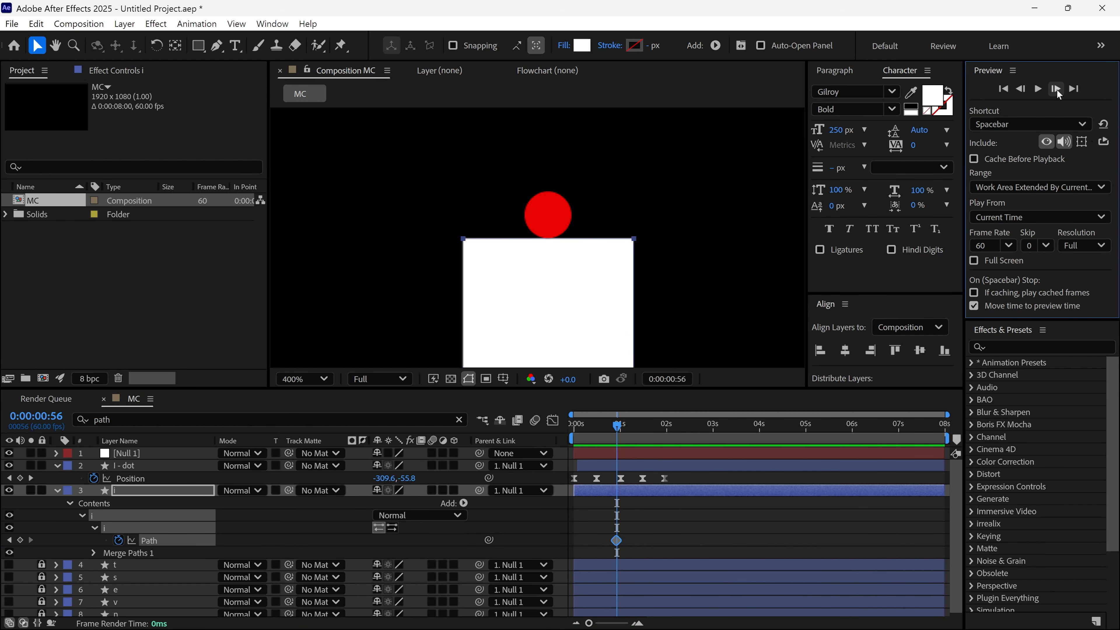
drag(619, 542, 625, 536)
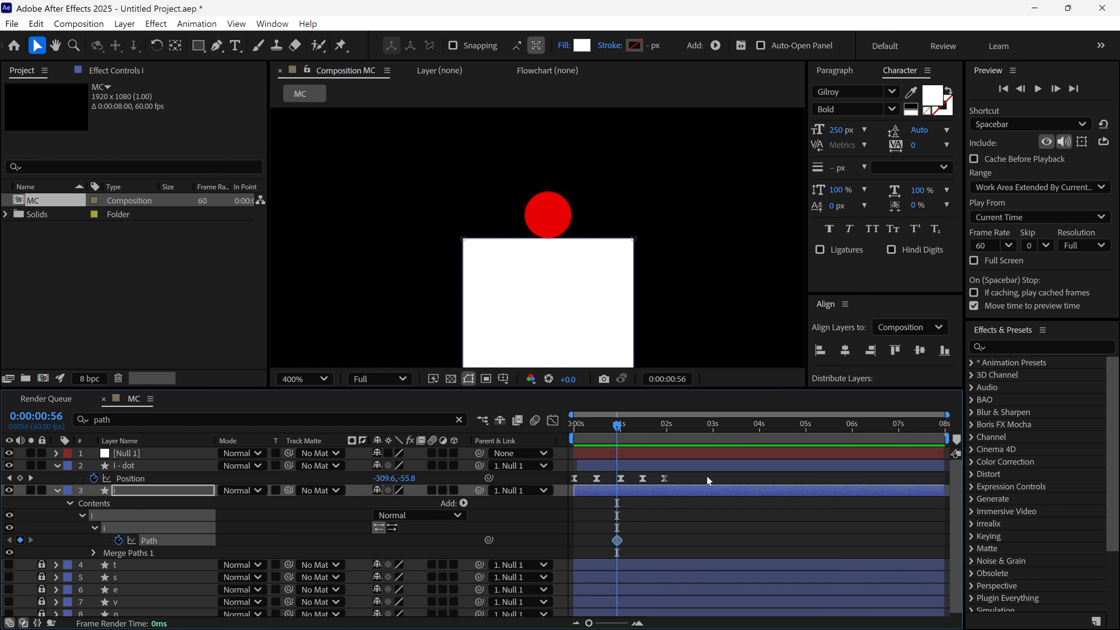
At 0:00:01:00, pull the midpoint of the i block's upper edge down beneath the dot with the Pen tool and round it into a curve.
click(1056, 88)
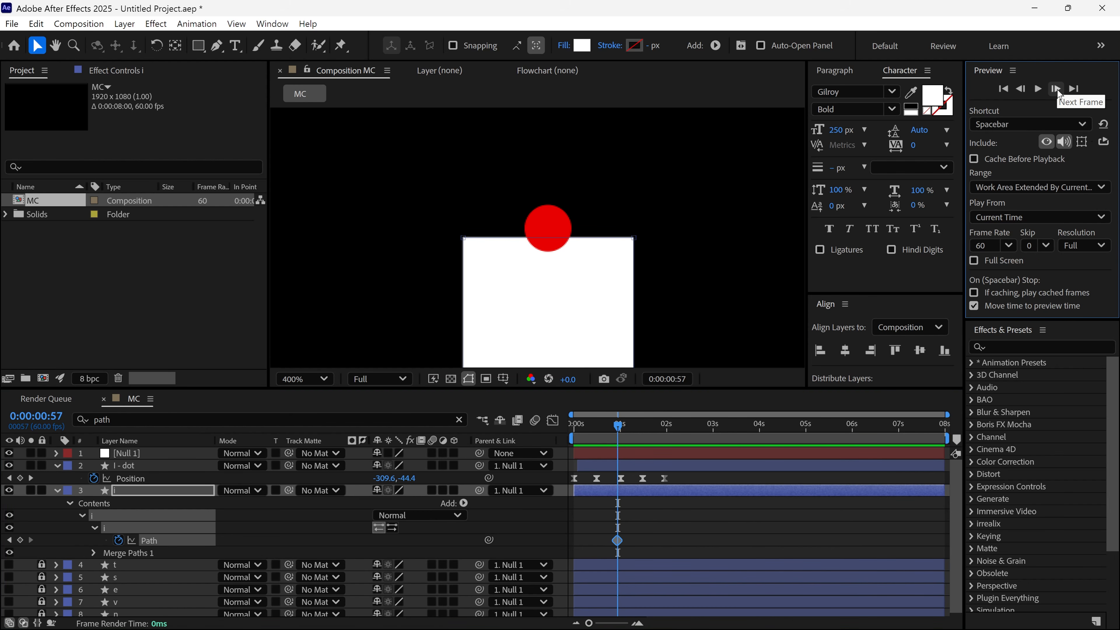
click(1056, 89)
click(1056, 88)
click(1056, 89)
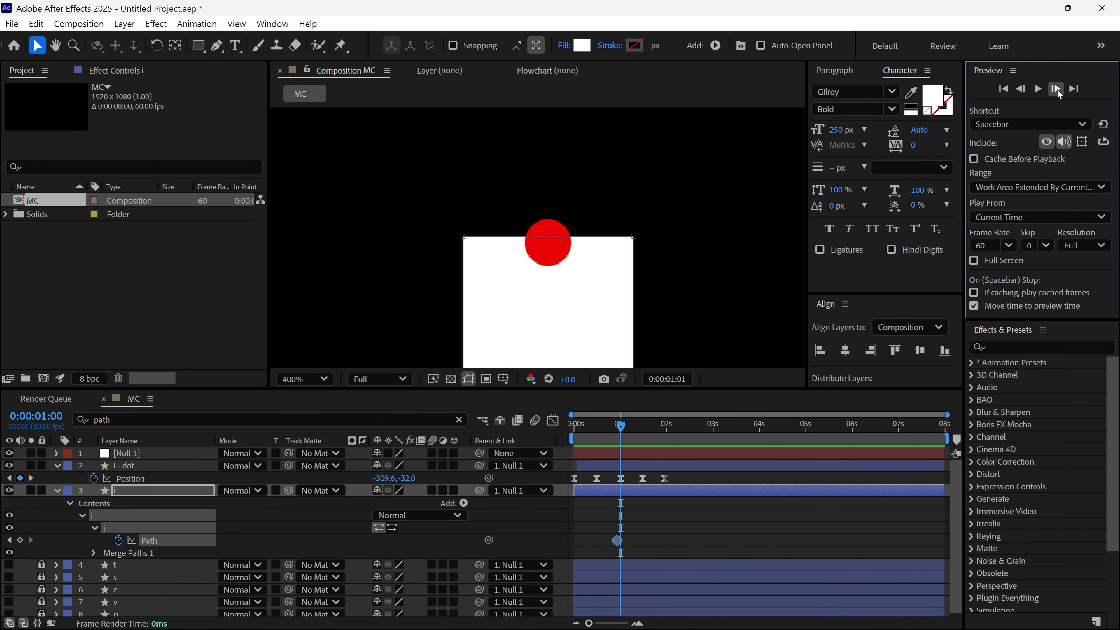
click(1057, 90)
drag(622, 426, 625, 404)
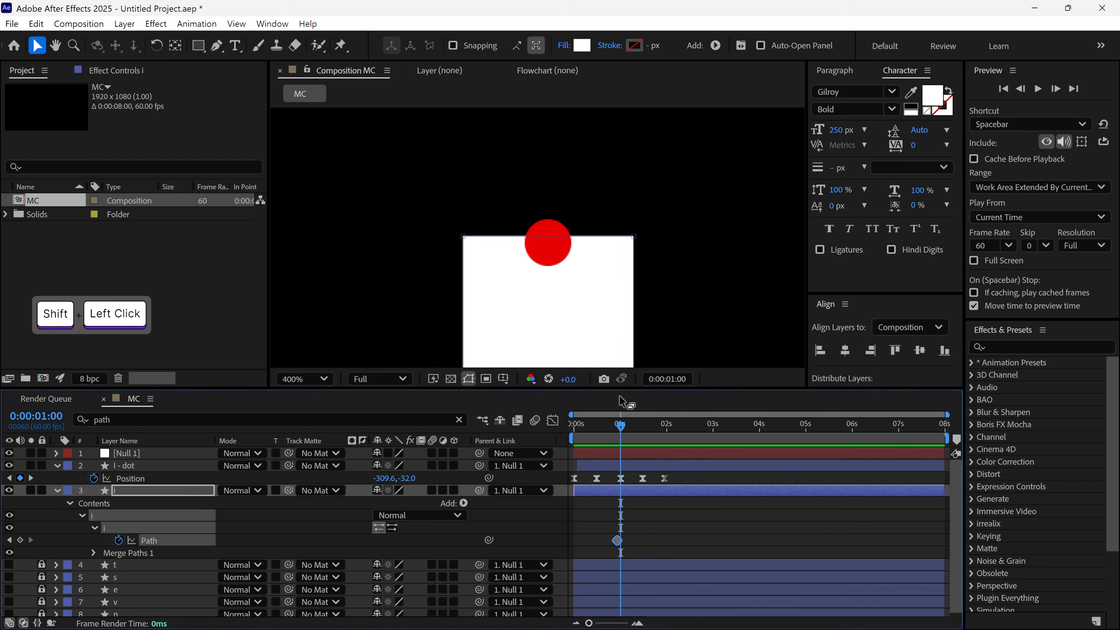
click(193, 494)
key(g)
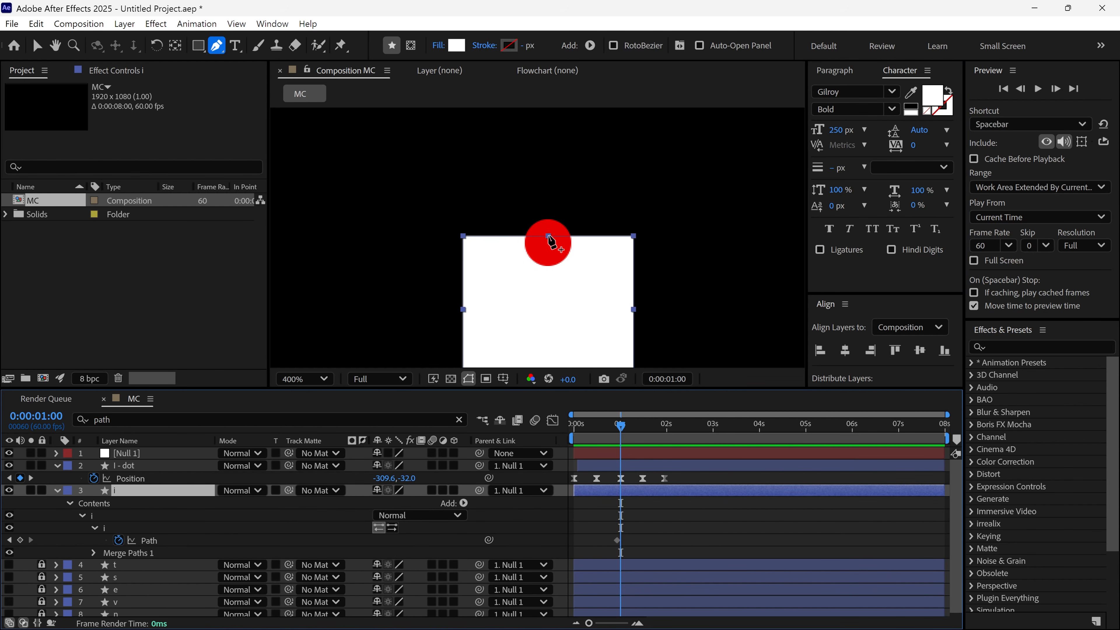
click(549, 238)
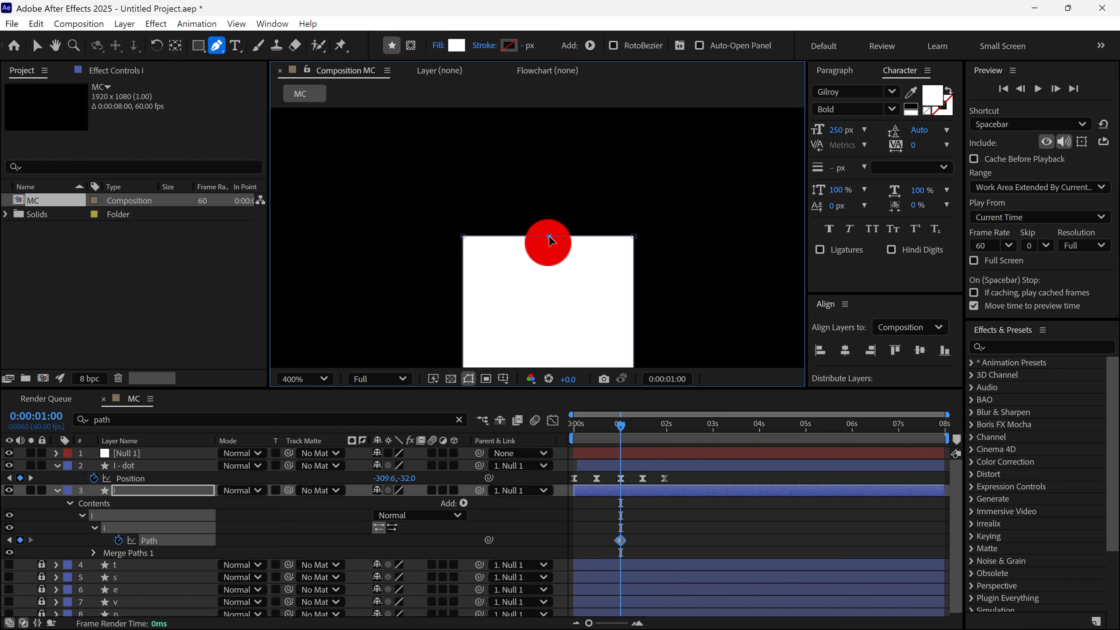
drag(549, 237, 546, 266)
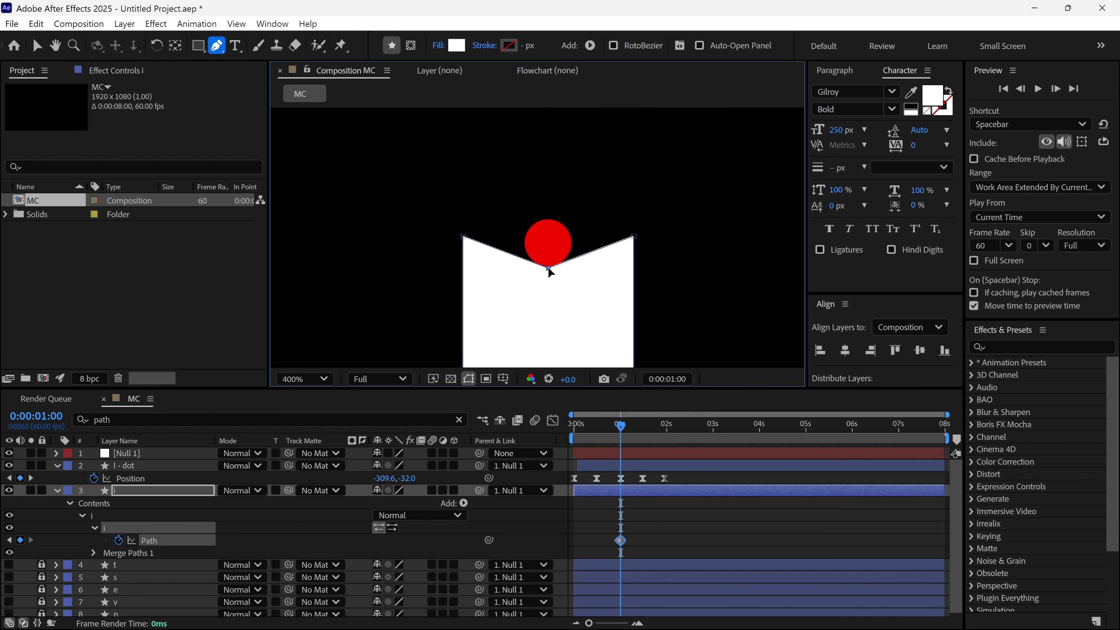
alt+click(548, 265)
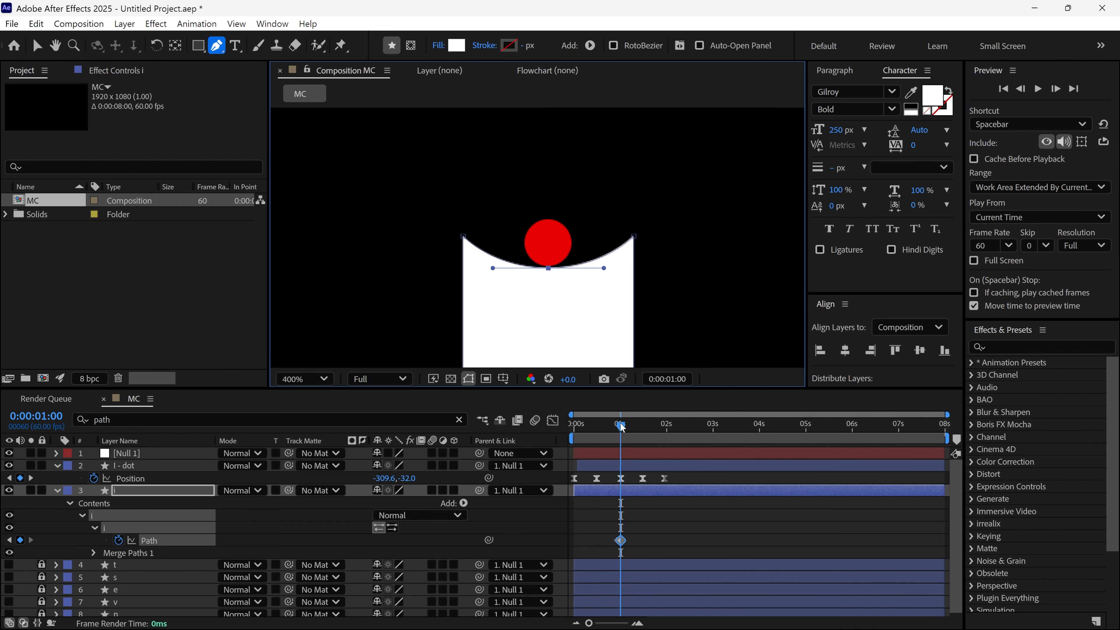
Raise the midpoint of the i block's upper edge into a slight bulge at 0:00:01:20 and flatten it at 0:00:01:31.
drag(622, 426, 635, 426)
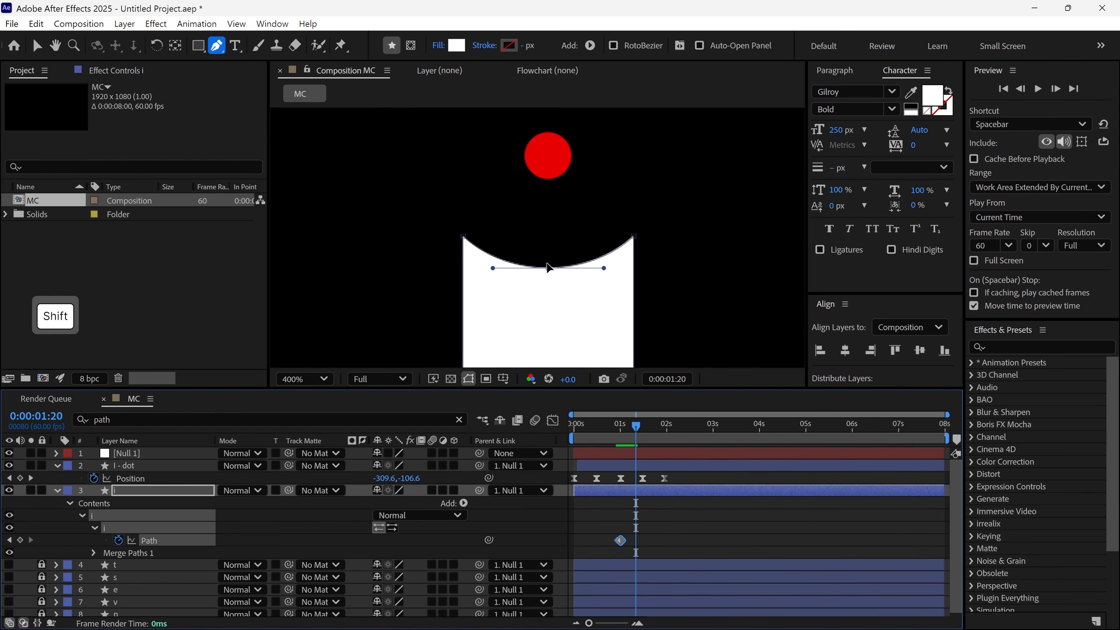
drag(548, 267, 546, 224)
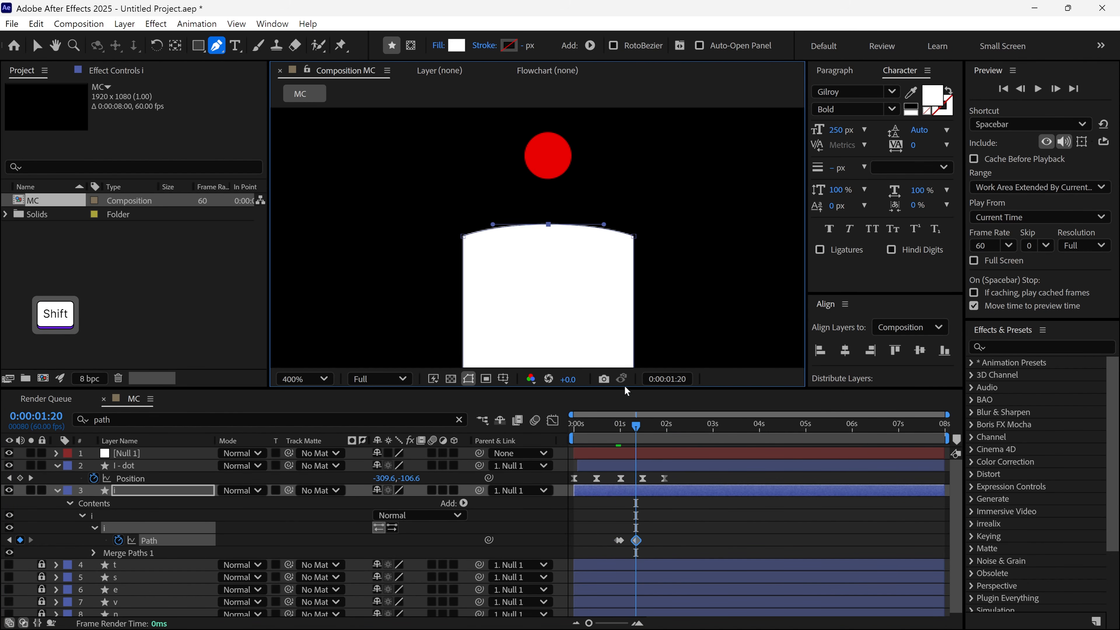
drag(635, 434, 644, 437)
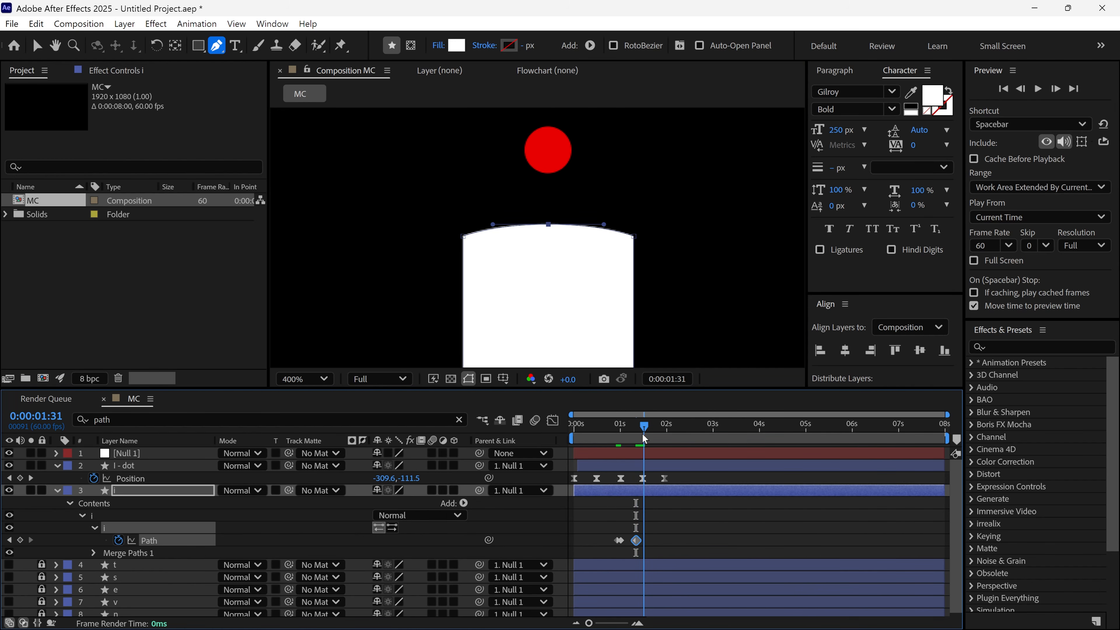
drag(549, 231, 549, 238)
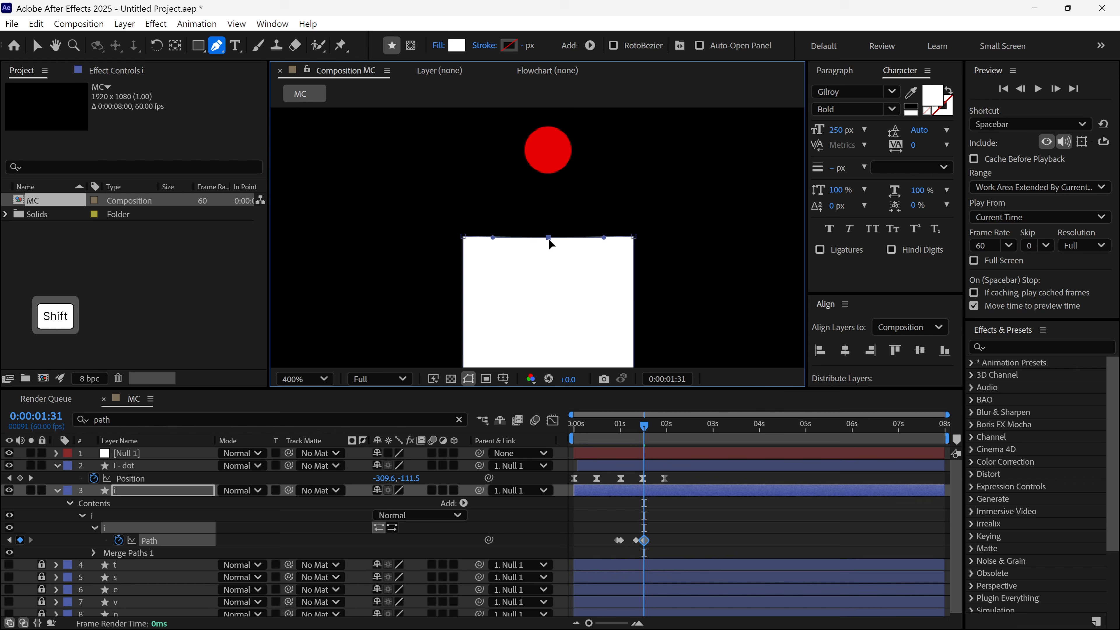
Show the i layer's Scale and add a keyframe at 0:00:01:47, where the falling dot meets the block.
drag(645, 432, 656, 432)
click(644, 503)
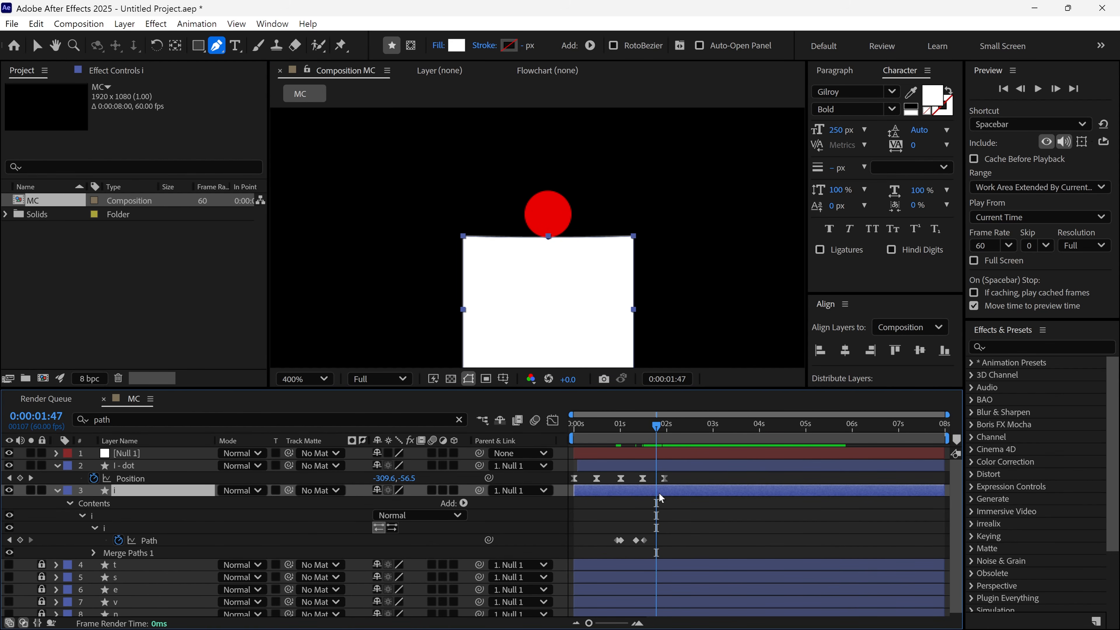
key(s)
click(20, 491)
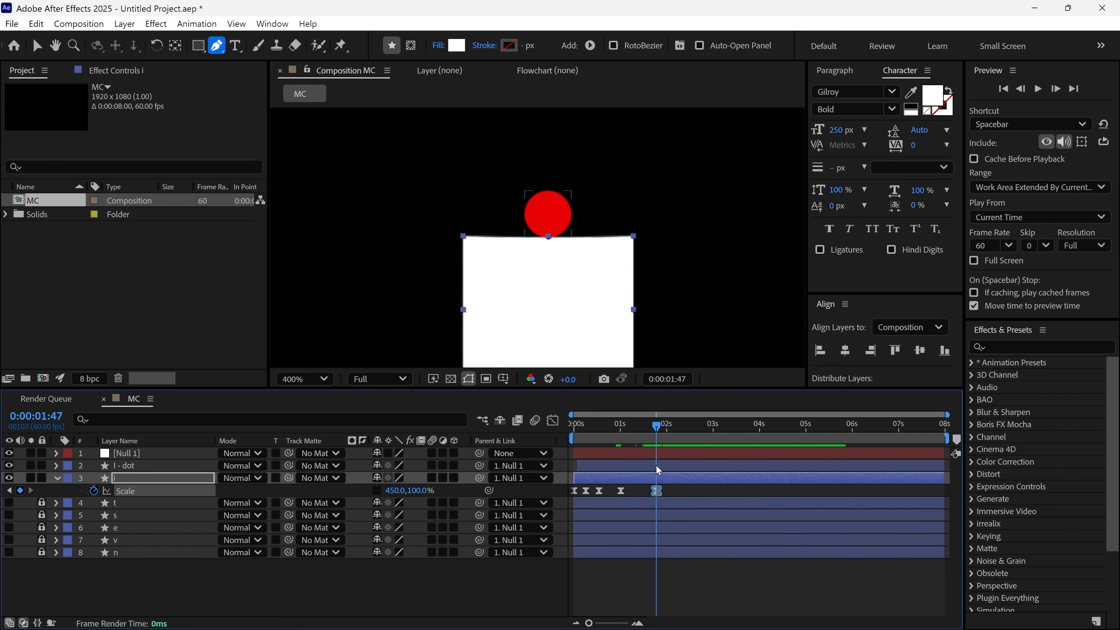
Show the dot's Position keyframes and set the i layer's vertical Scale to 0% at 0:00:01:57, on the dot's last keyframe.
click(667, 464)
key(p)
drag(658, 427, 668, 430)
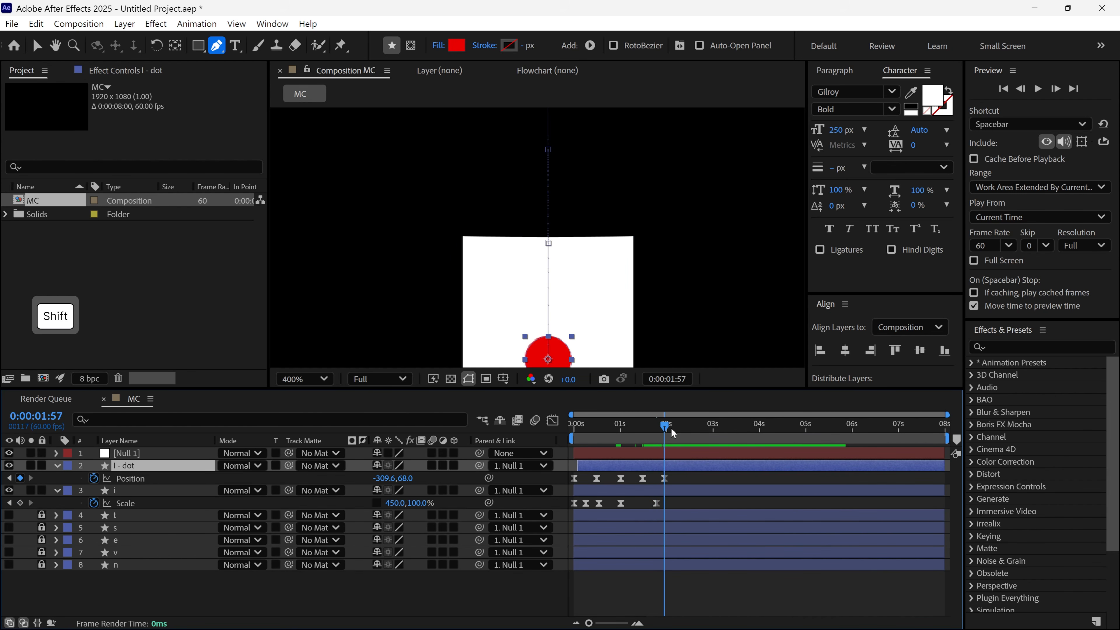
drag(631, 303, 630, 261)
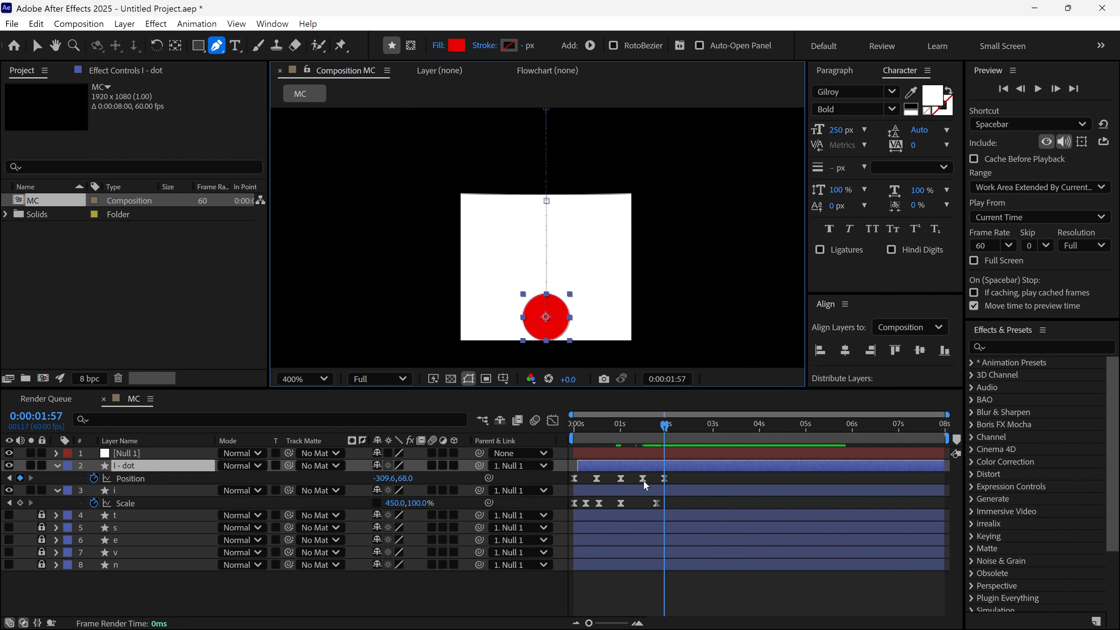
drag(421, 503, 409, 504)
click(419, 503)
text(0)
key(Return)
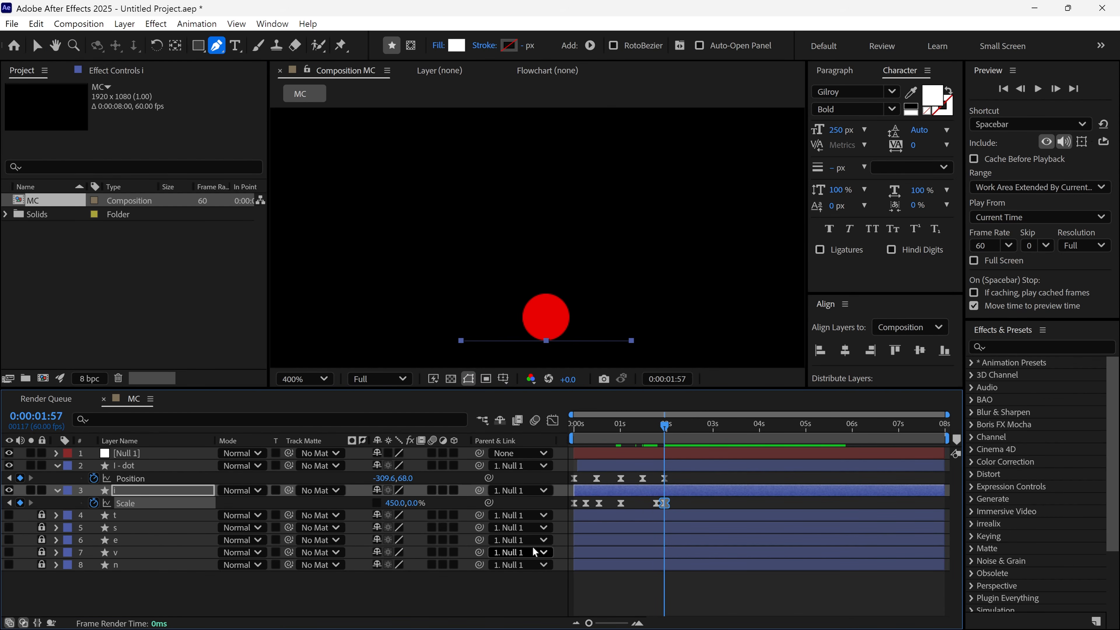
Preview the dot's drop and the collapsing block, including playback from the start of the composition.
drag(668, 428, 649, 438)
key(space)
key(space)
scroll(648, 304, down, 5)
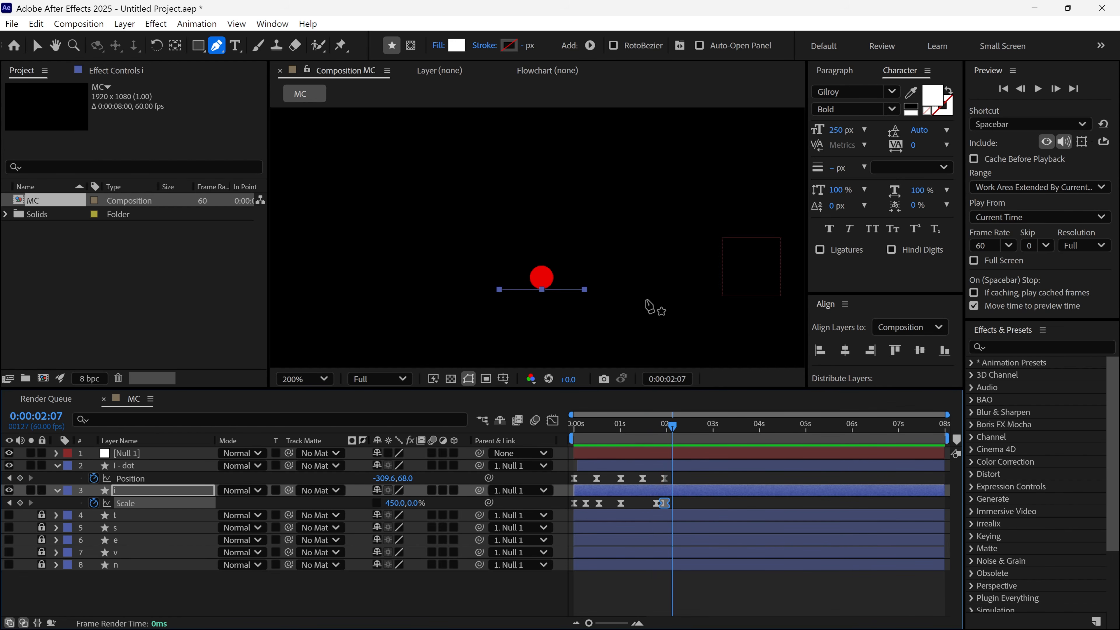
key(Home)
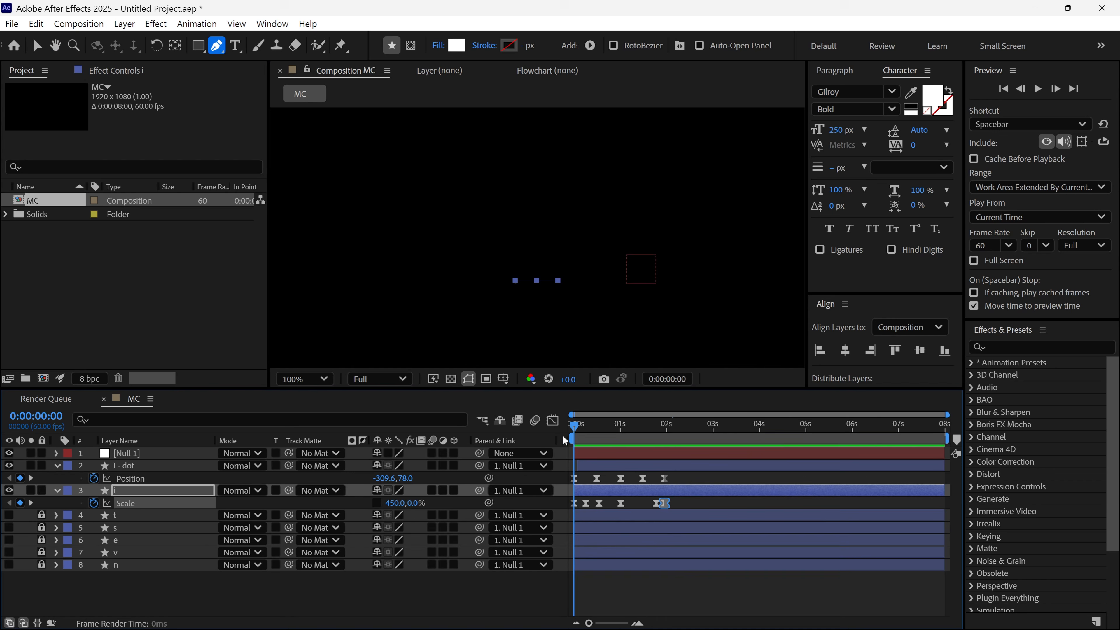
key(space)
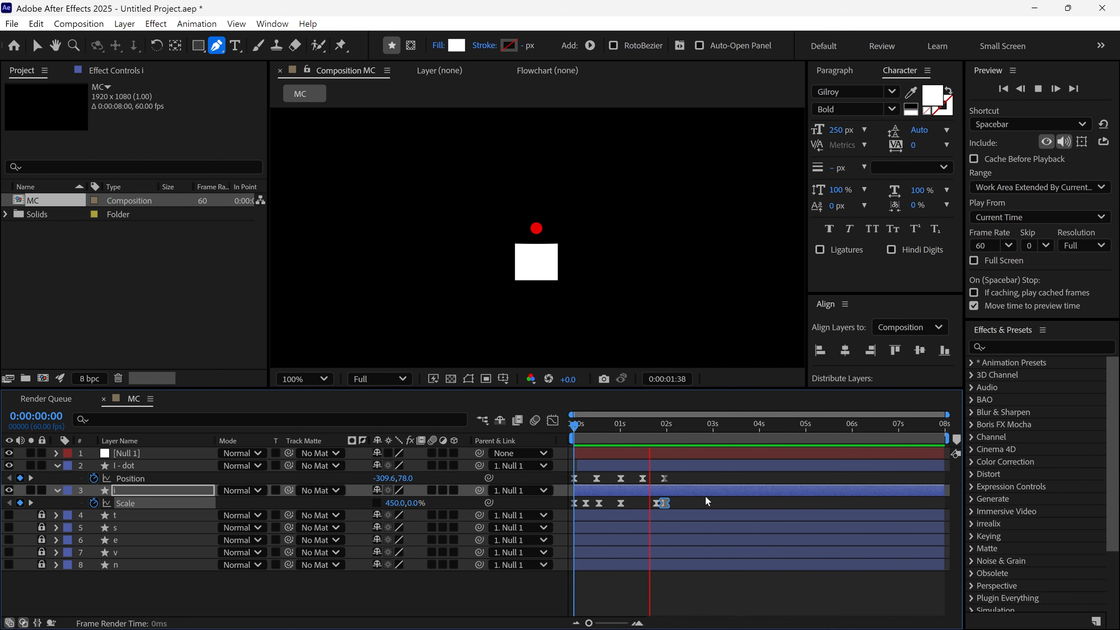
drag(634, 429, 532, 448)
click(505, 587)
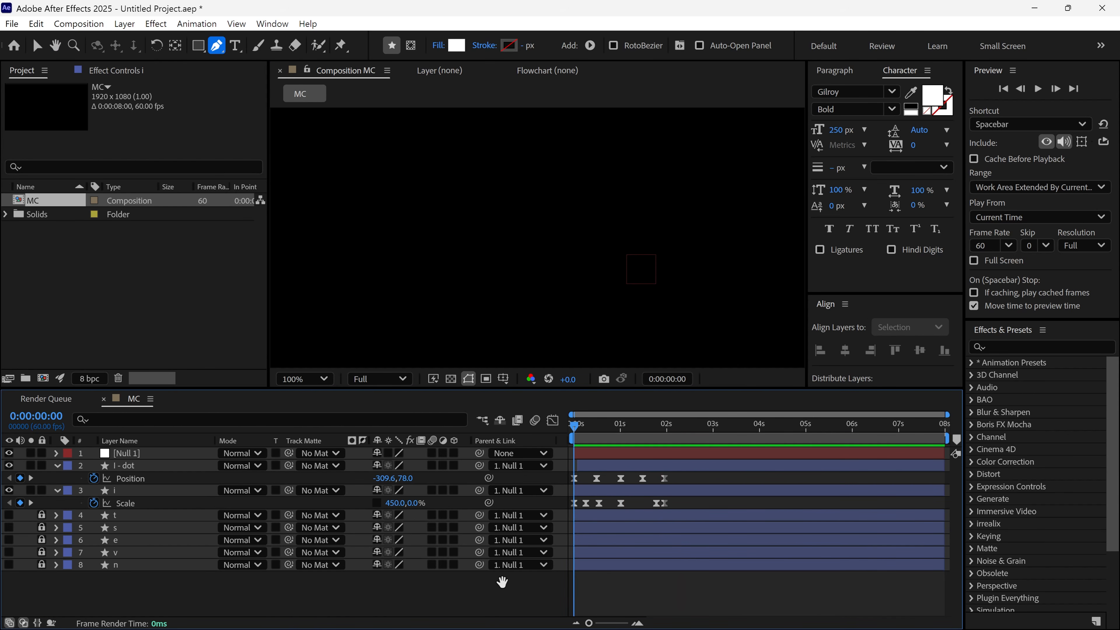
key(space)
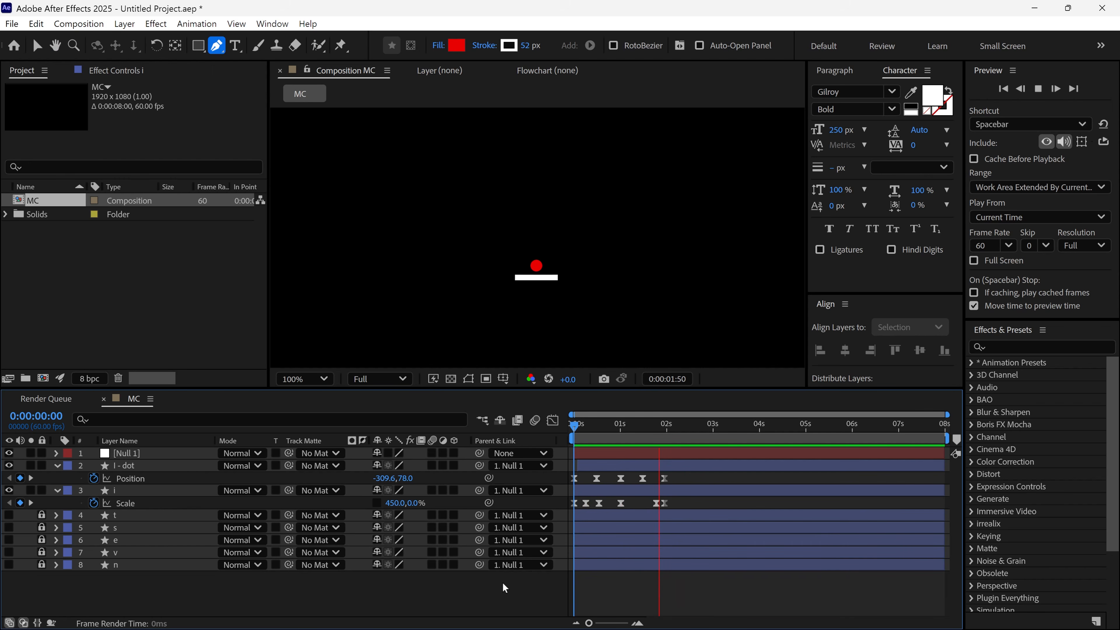
key(space)
Apply Easy Ease to all Path keyframes of the i layer and preview the animation from the start.
click(652, 493)
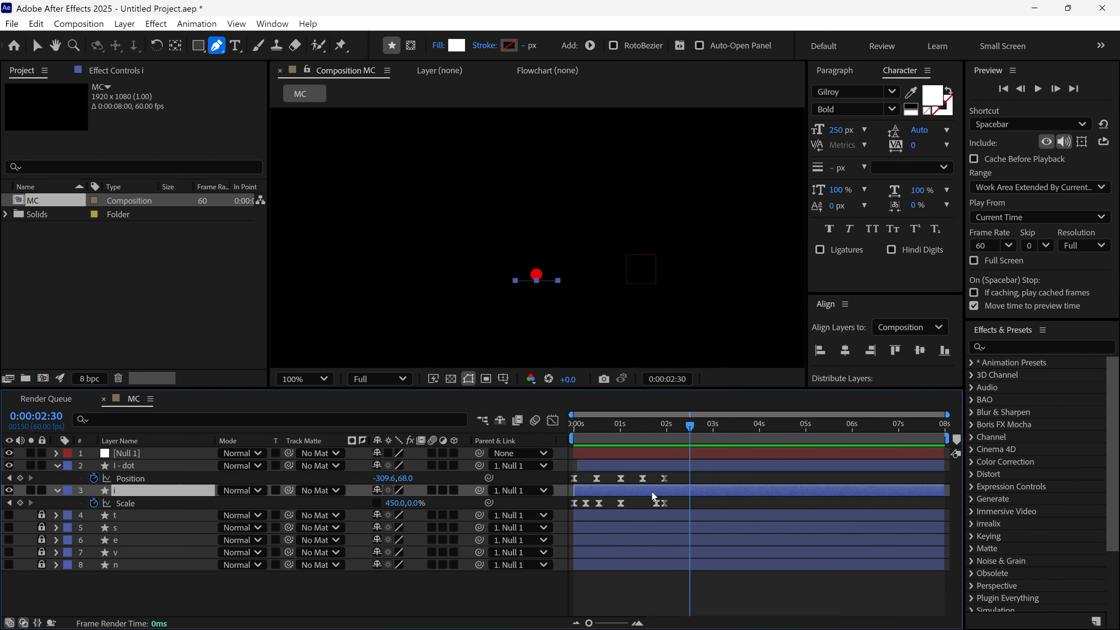
key(u)
drag(672, 499, 609, 508)
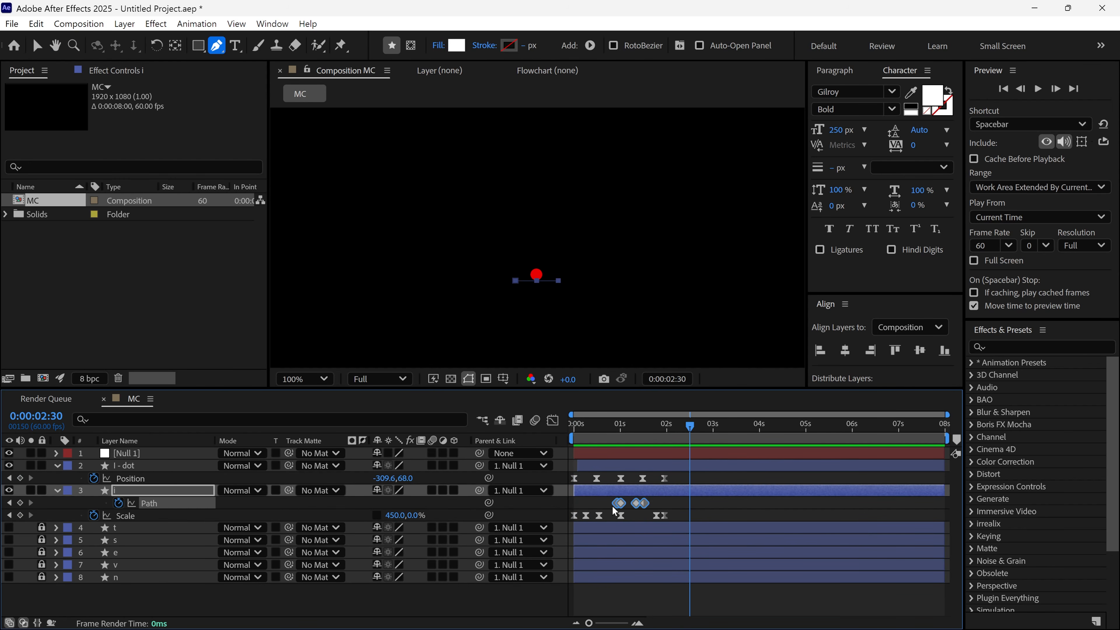
key(F9)
key(Home)
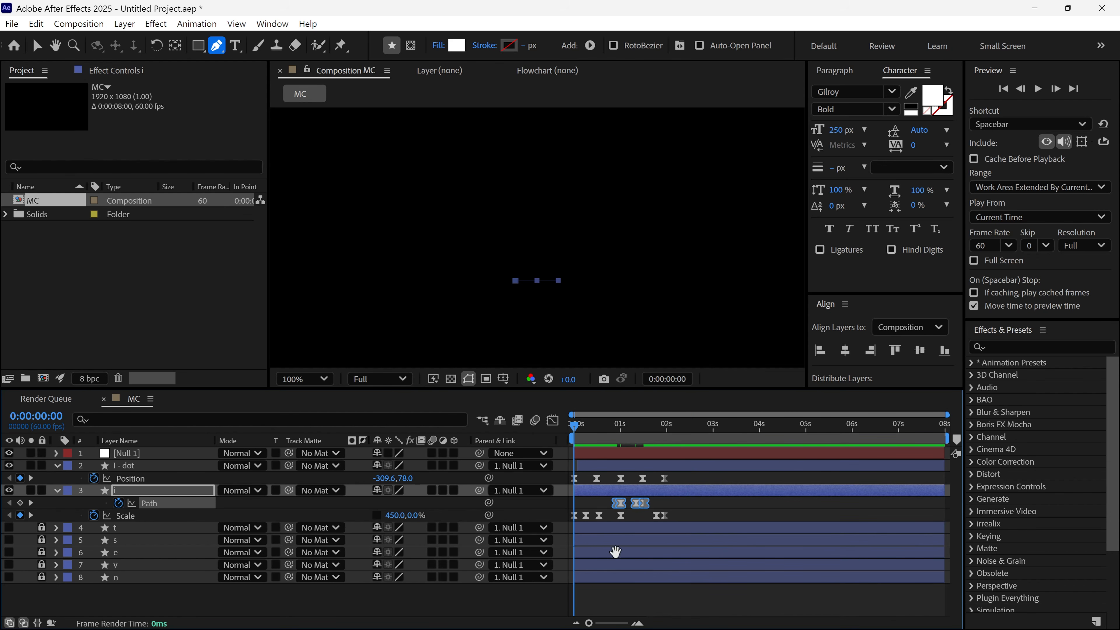
key(space)
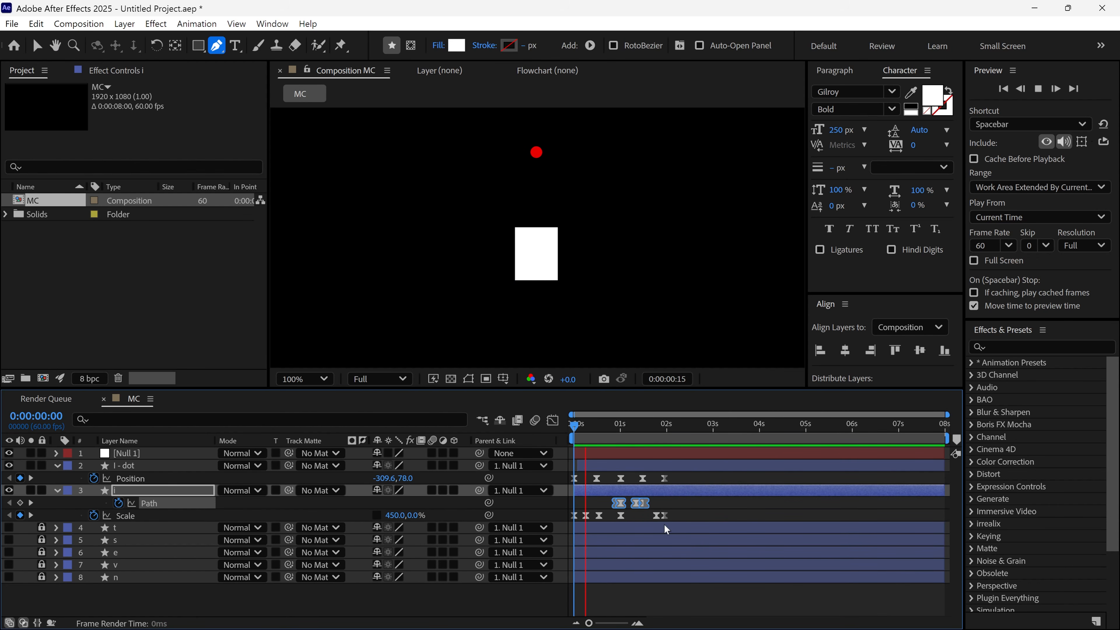
key(space)
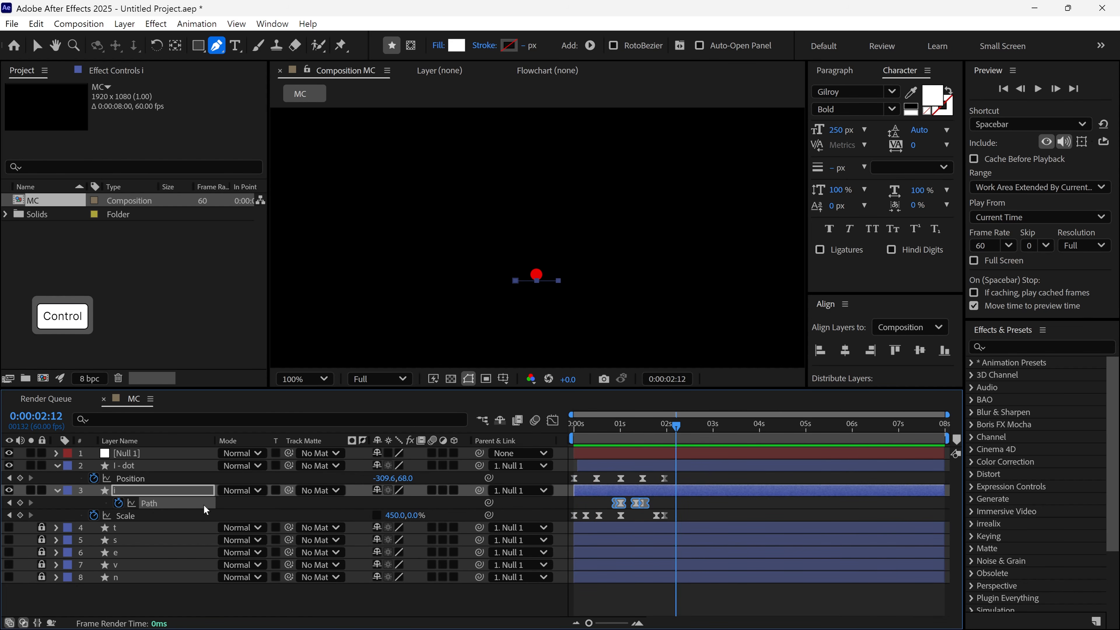
Collapse all layers, show the null's keyframes and shift both its Position keyframes earlier so the first sits at 0:00:02:12.
key(ctrl+a)
key(u)
key(v)
click(152, 465)
click(152, 455)
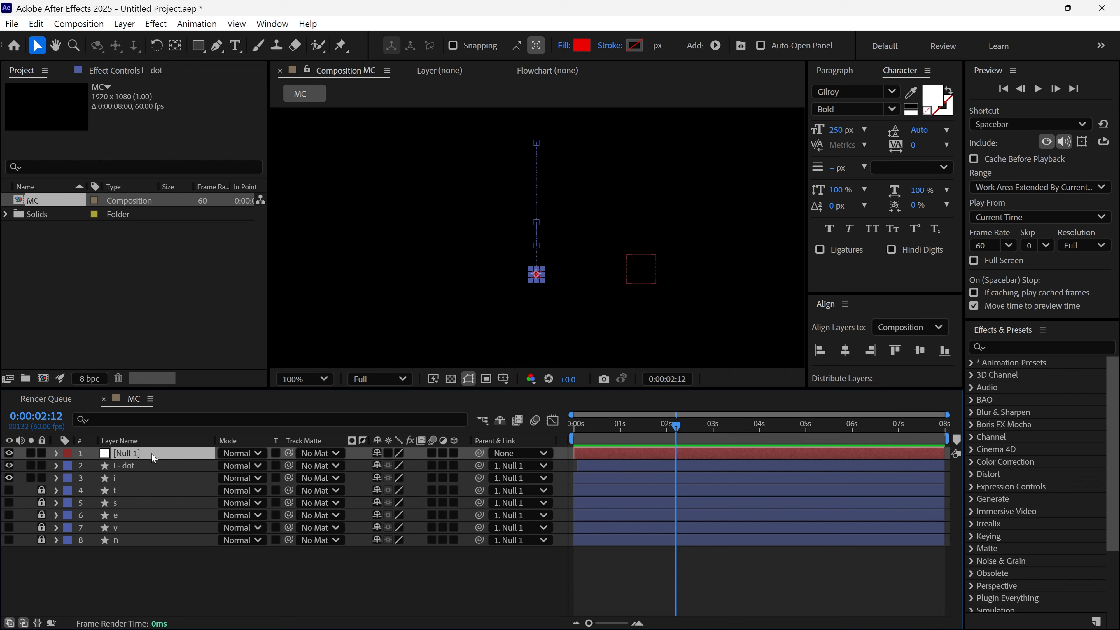
key(u)
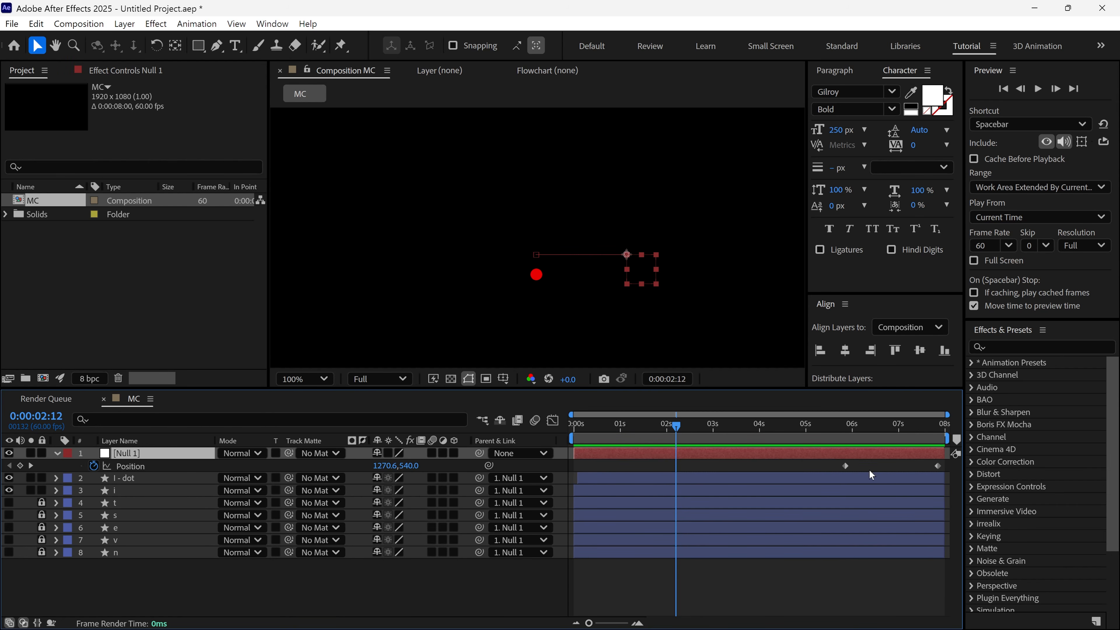
drag(828, 461, 680, 472)
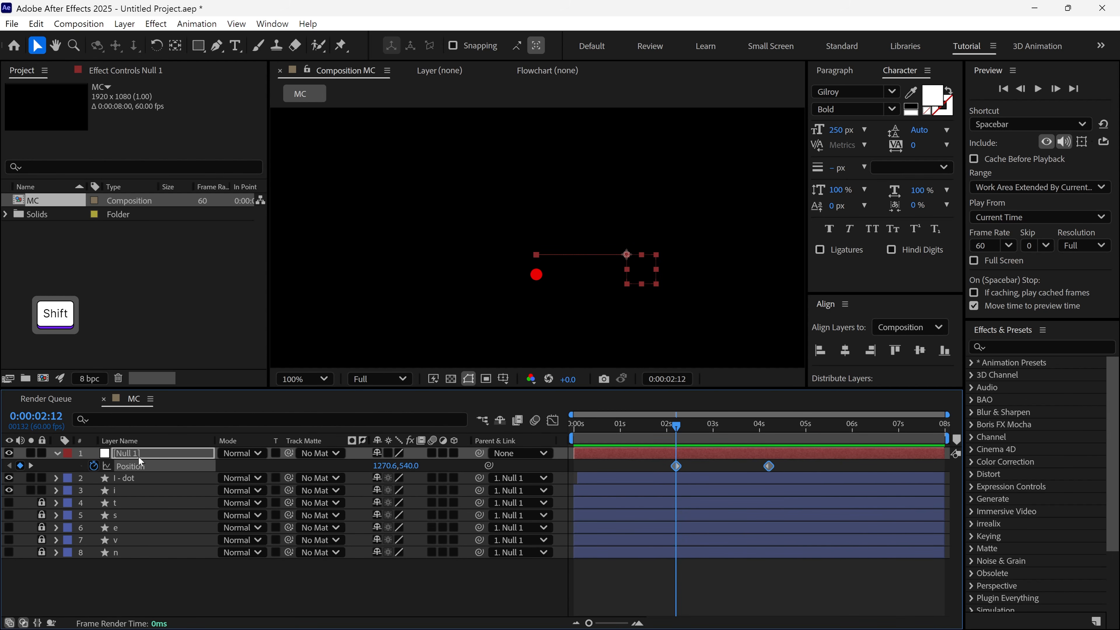
Add a Position keyframe to the dot at 0:00:04:12 and move the dot straight up to Y -109 at 0:00:05:01.
click(121, 479)
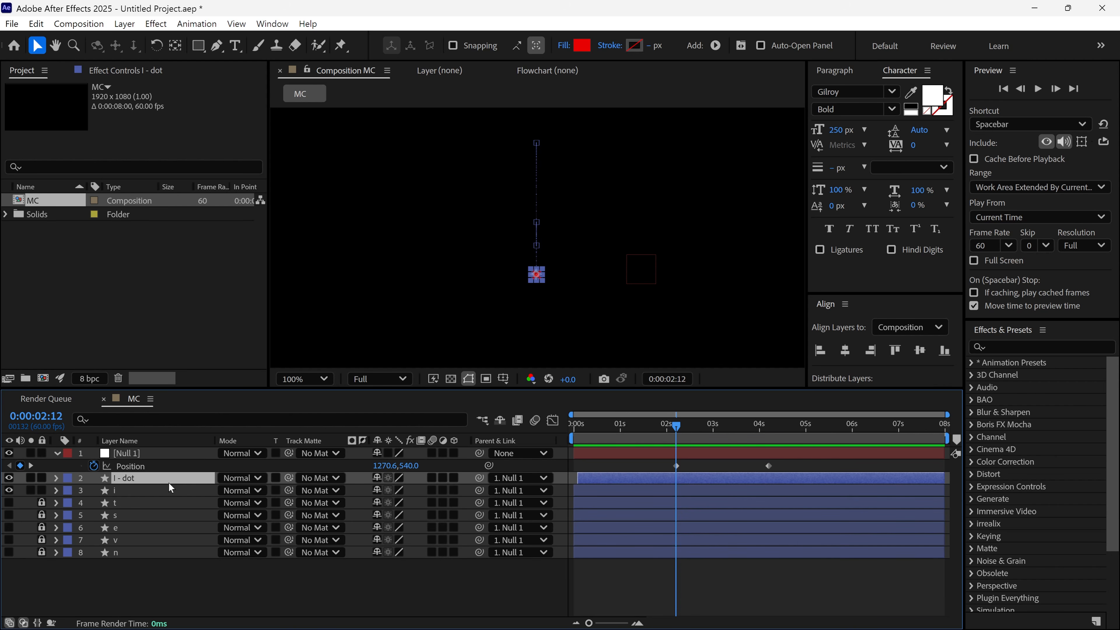
key(u)
drag(676, 426, 769, 441)
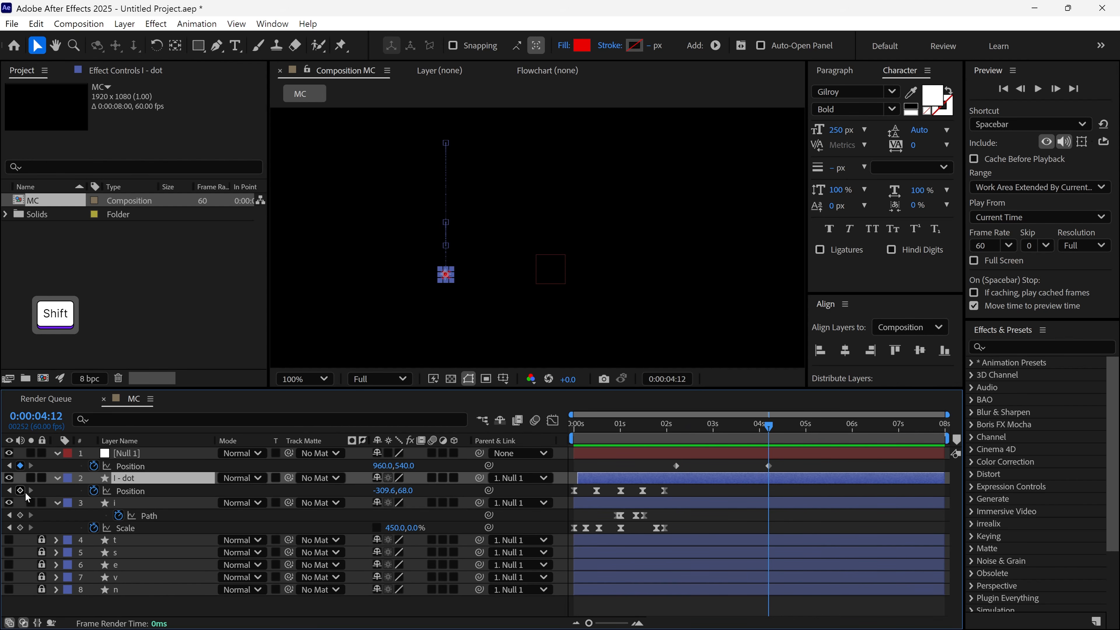
click(20, 491)
drag(776, 437, 806, 437)
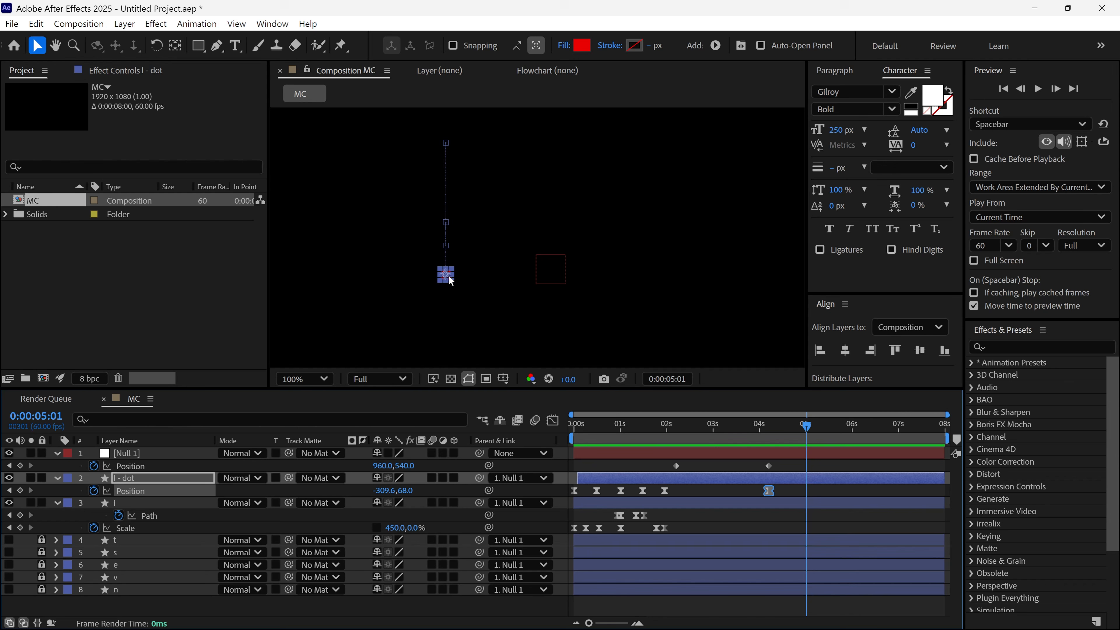
drag(449, 279, 451, 228)
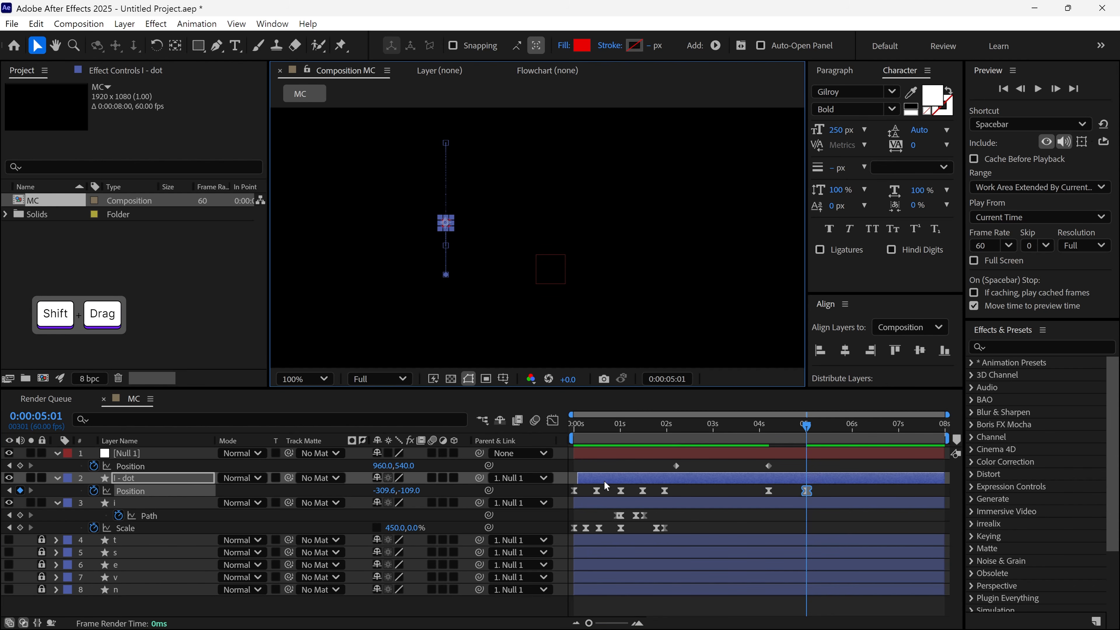
Add a Scale keyframe to the i layer at 0:00:04:12 with the horizontal Scale set to 0%.
click(176, 507)
shift+click(780, 433)
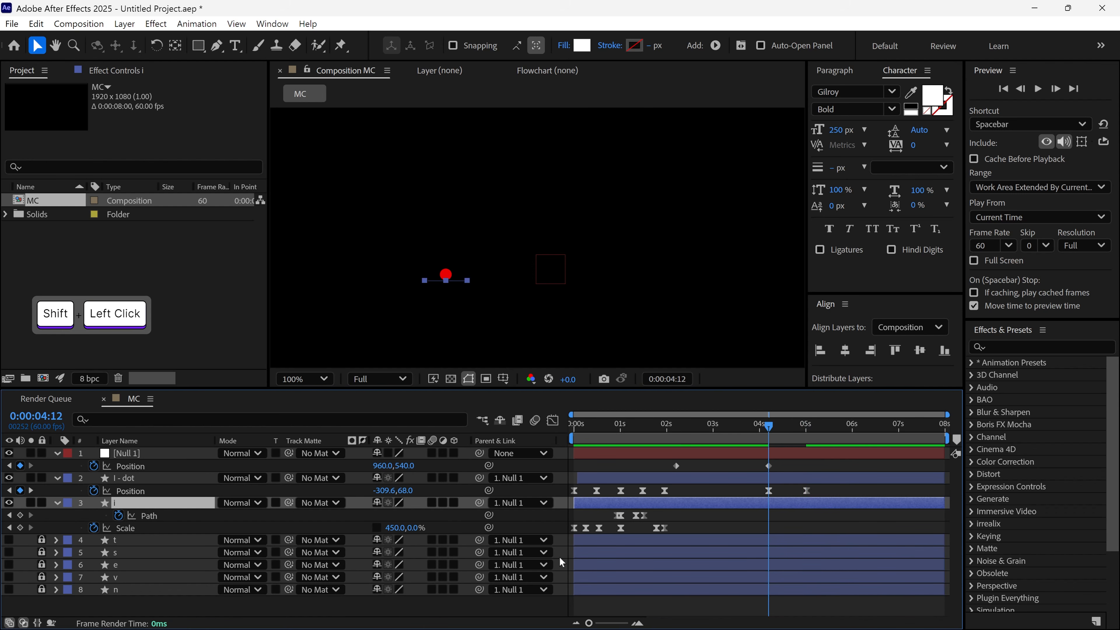
click(397, 528)
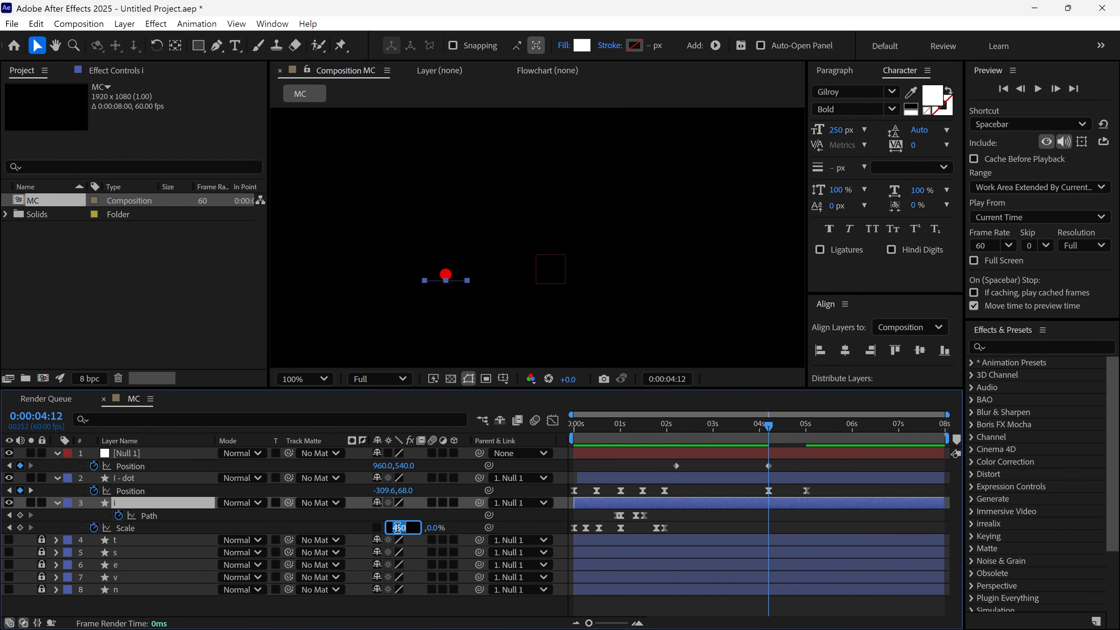
text(0)
key(Return)
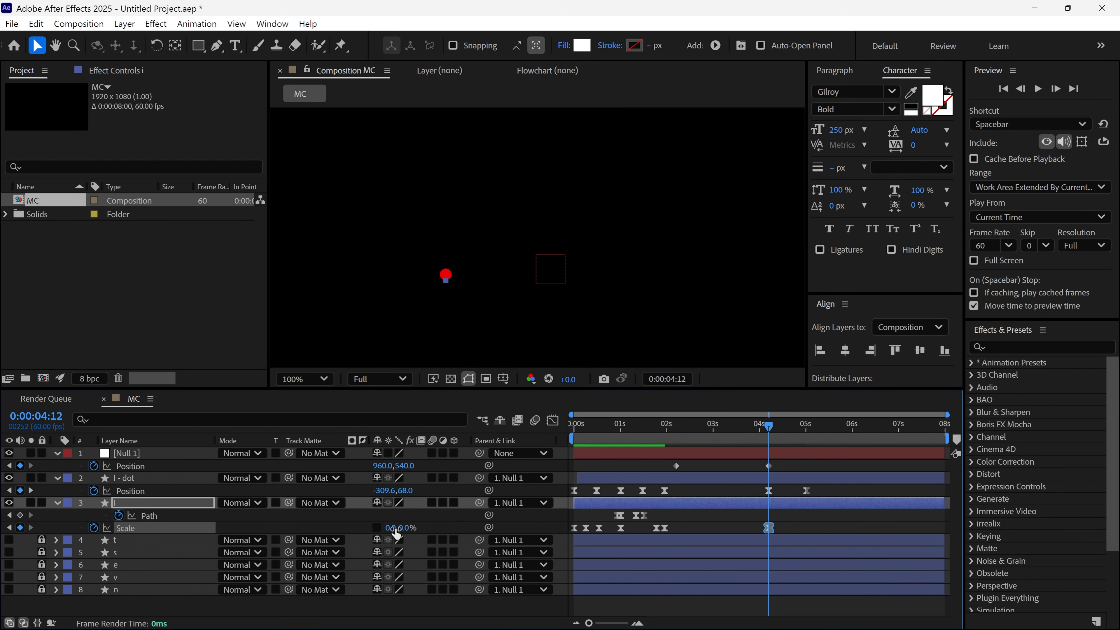
click(377, 528)
Set the i layer's Scale to 100% both vertically and horizontally at 0:00:05:01, on the dot's last Position keyframe.
drag(773, 427, 807, 426)
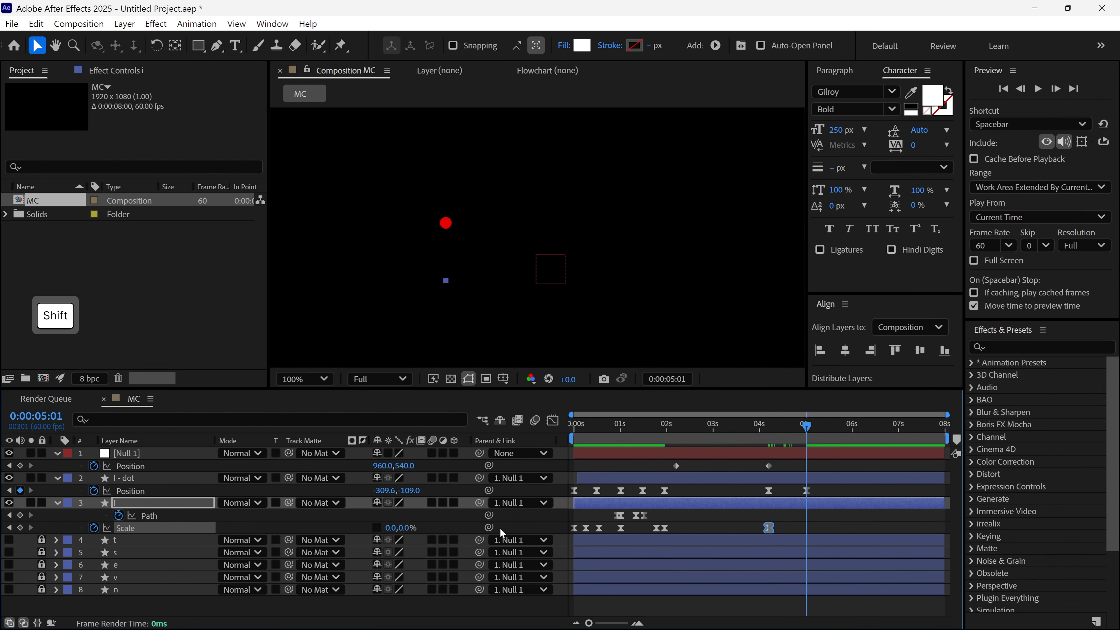
drag(411, 529, 434, 528)
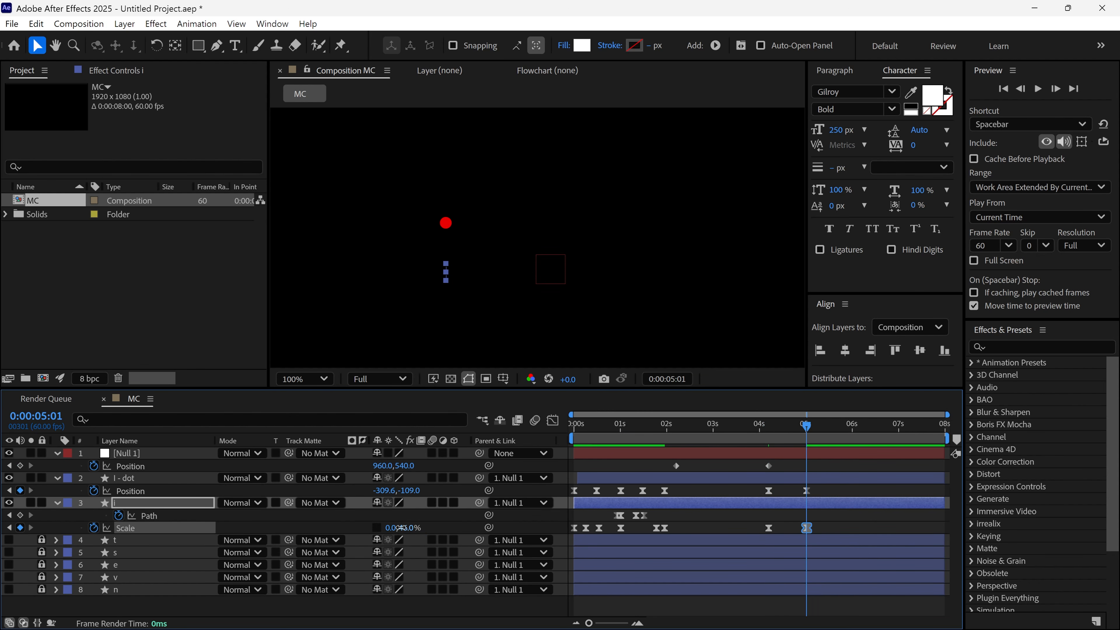
click(410, 527)
text(100)
key(Return)
click(393, 528)
text(100)
key(Return)
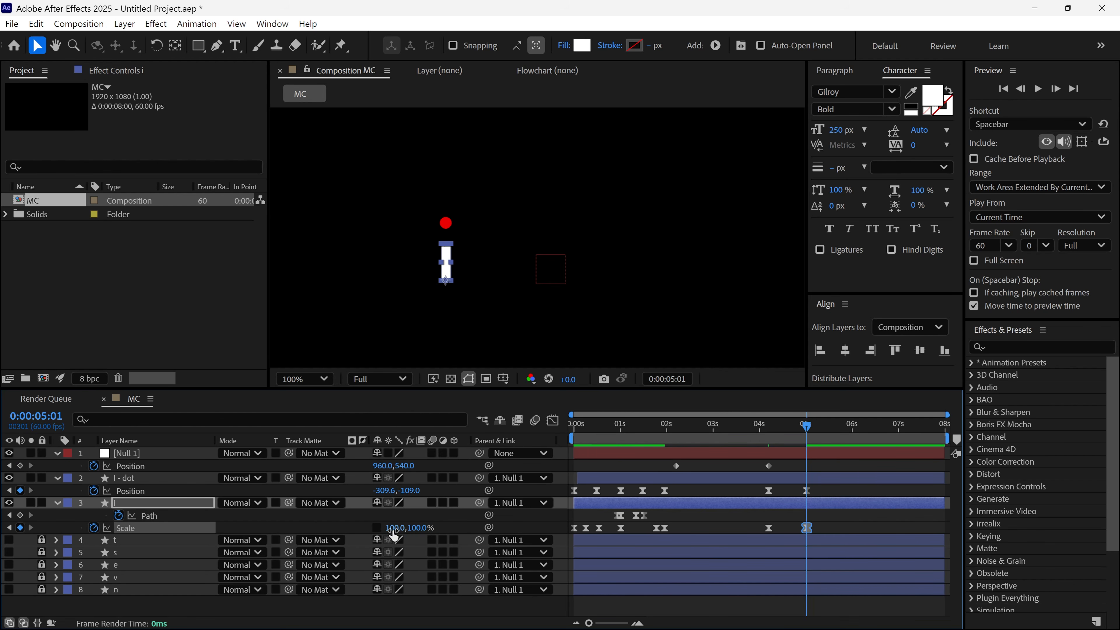
Set the i layer's horizontal Scale to 100% on its keyframe at 0:00:04:12.
drag(806, 426, 768, 425)
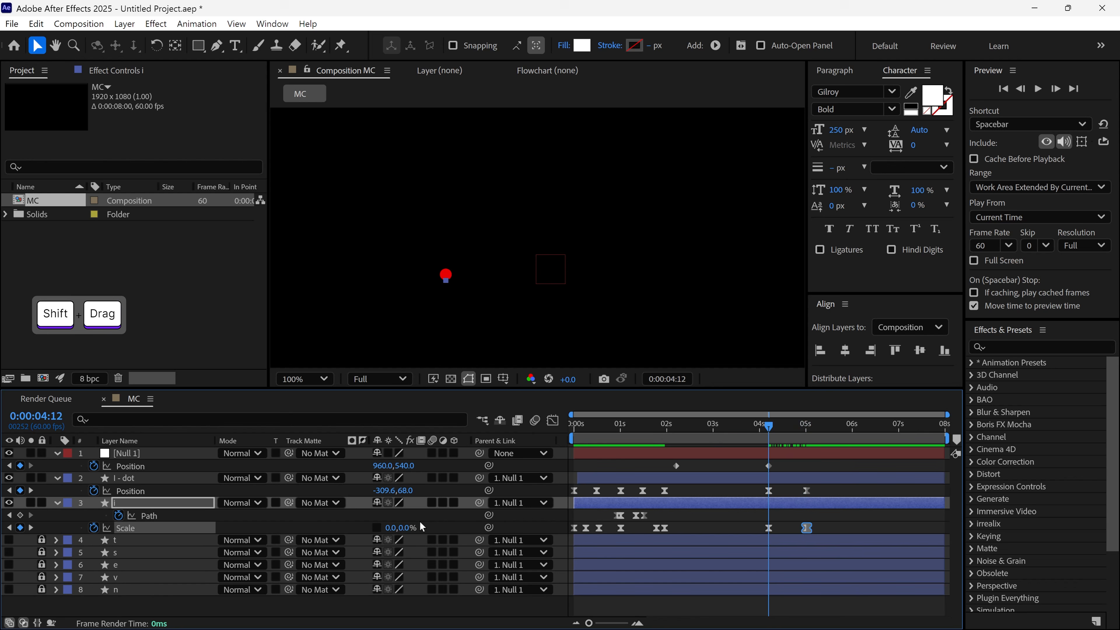
click(391, 527)
text(100)
key(Return)
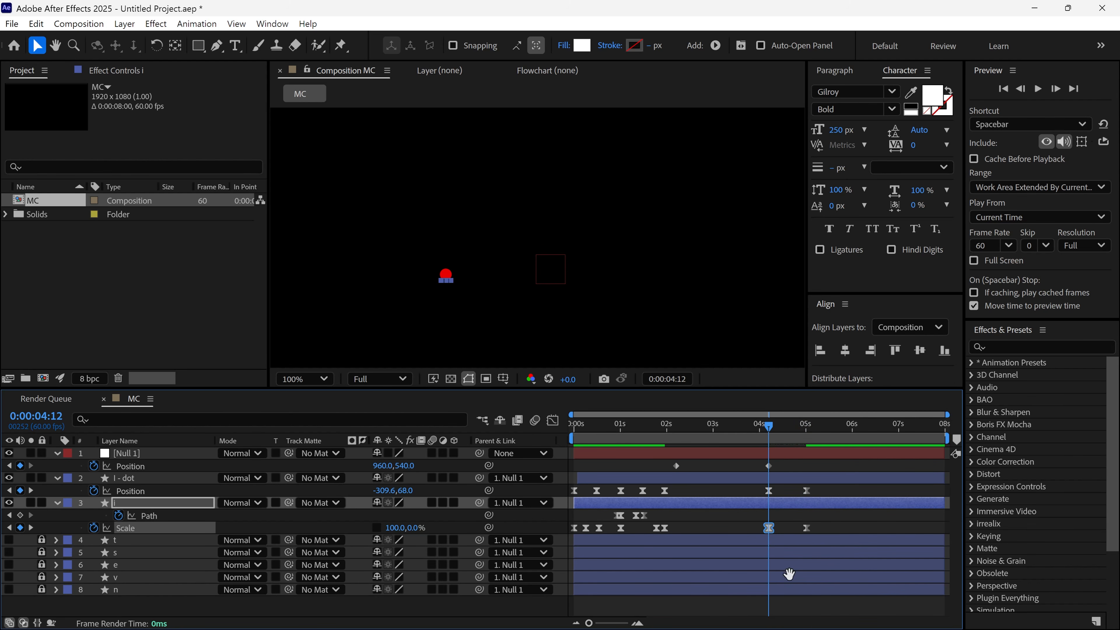
Reshape the speed curves of the dot's Position and the i layer's Scale between 0:00:04:12 and 0:00:05:01 for a fast start and slow settle.
key(space)
click(769, 426)
drag(770, 426, 808, 430)
drag(818, 486, 743, 532)
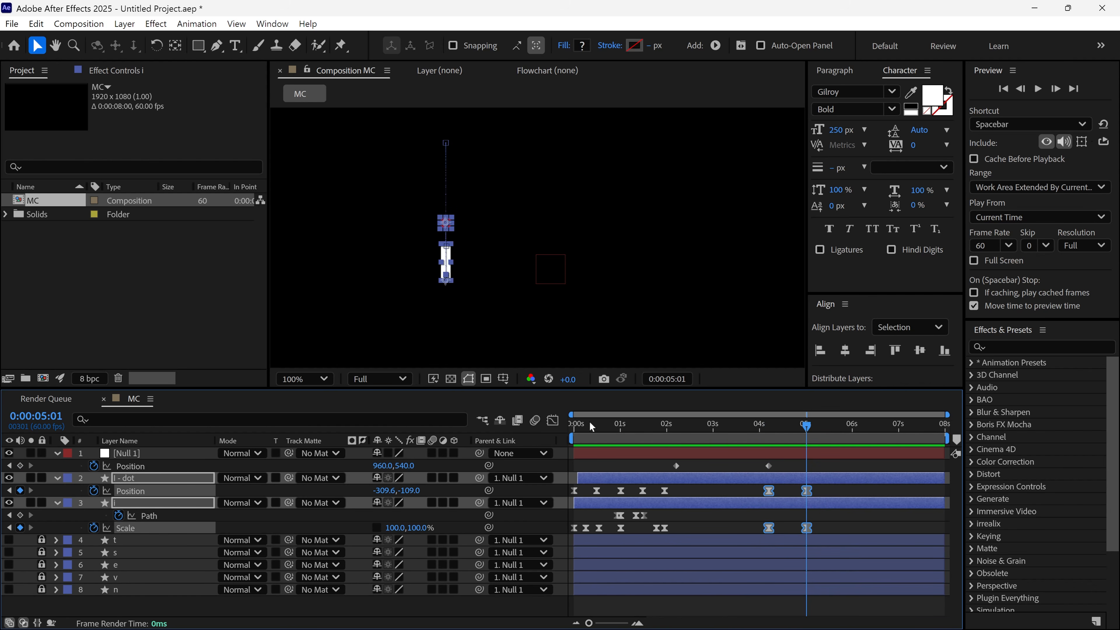
click(552, 420)
scroll(890, 520, up, 5)
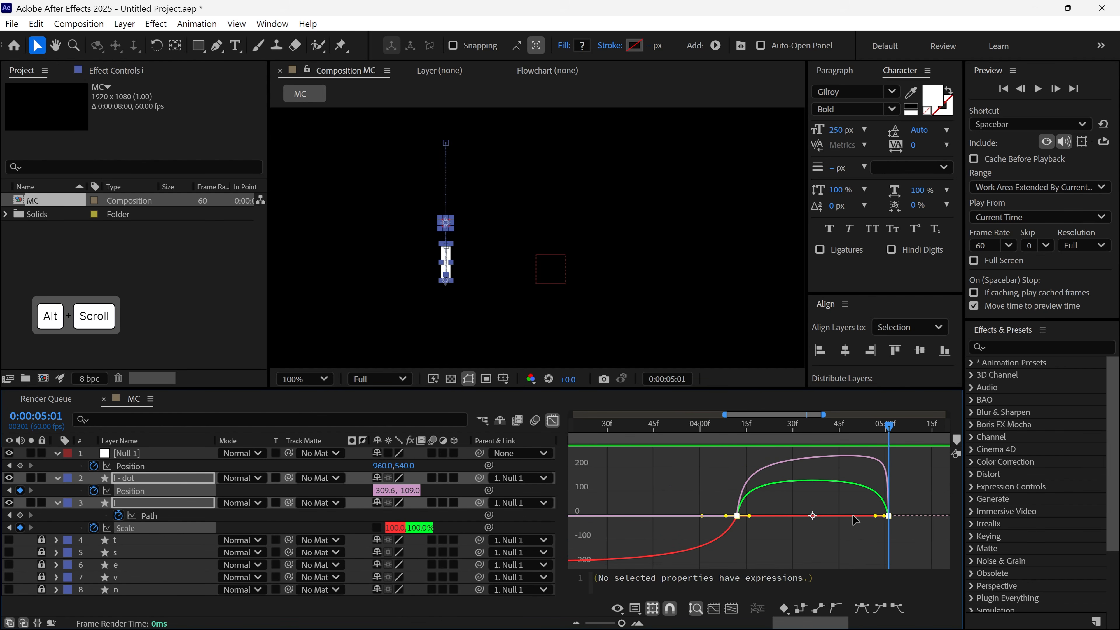
drag(890, 517, 831, 530)
key(space)
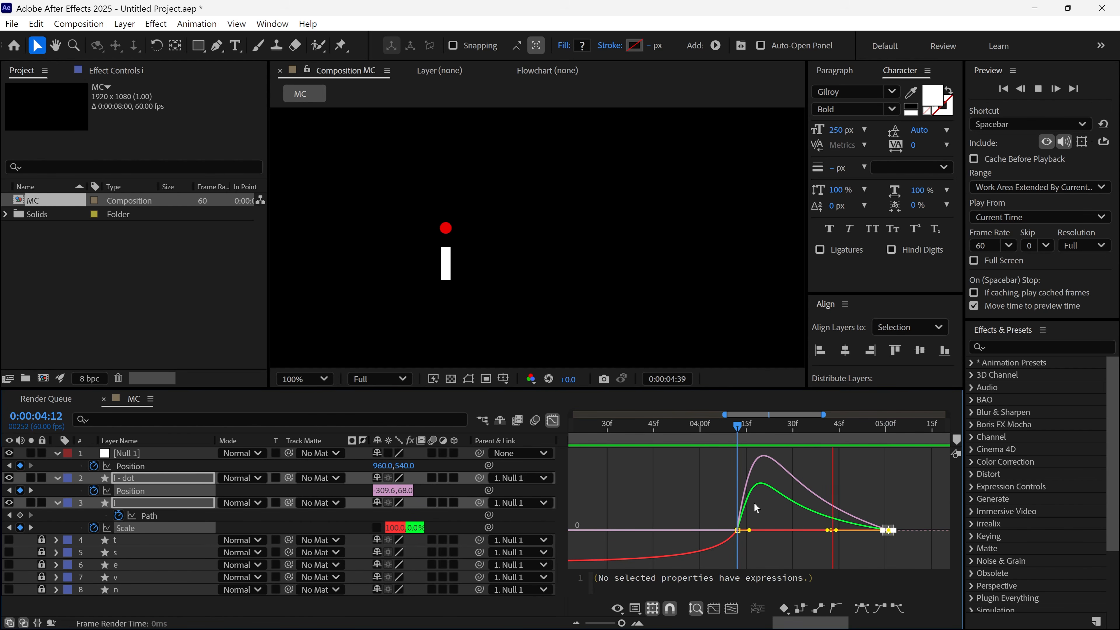
key(v)
click(552, 421)
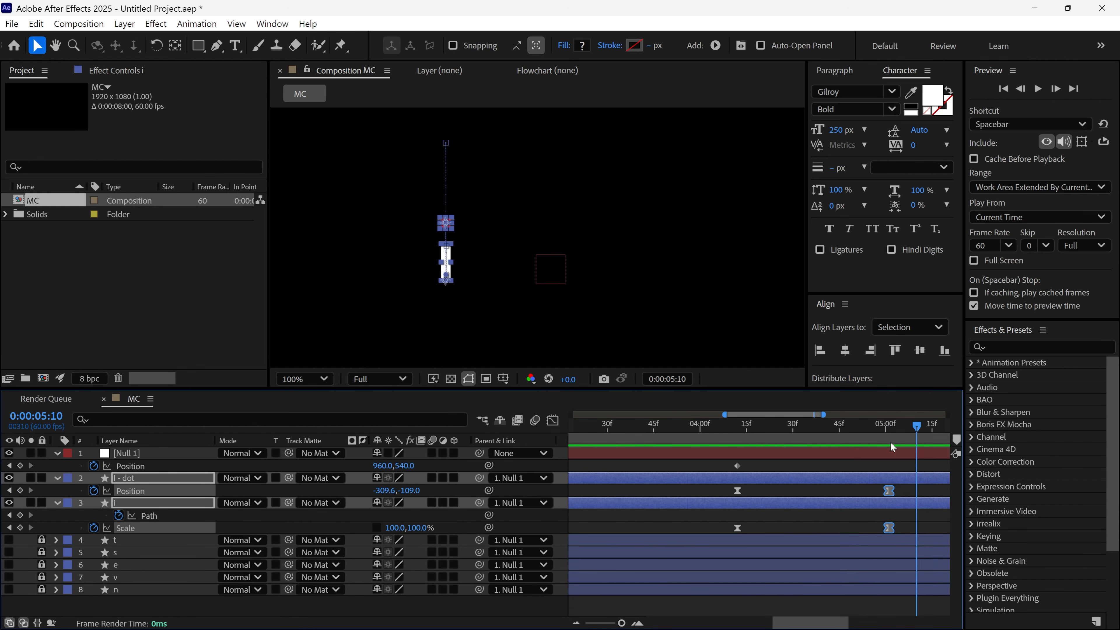
Lower the dot to Y -69.8 on its Position keyframe at 0:00:05:01 and preview the whole animation from the start.
shift+click(890, 427)
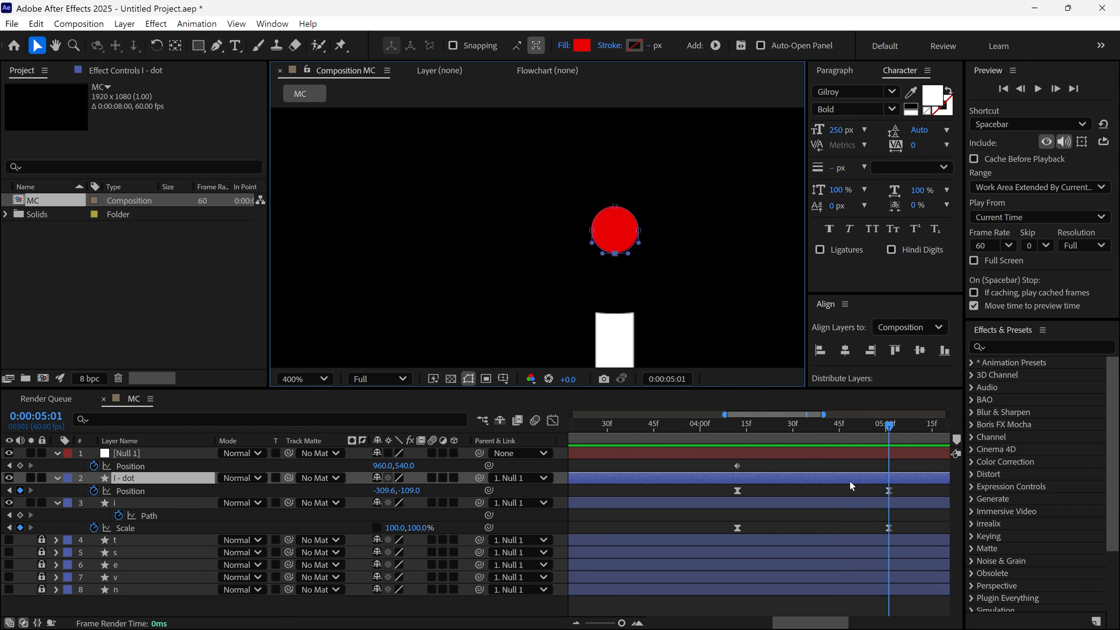
click(851, 480)
drag(631, 244, 629, 288)
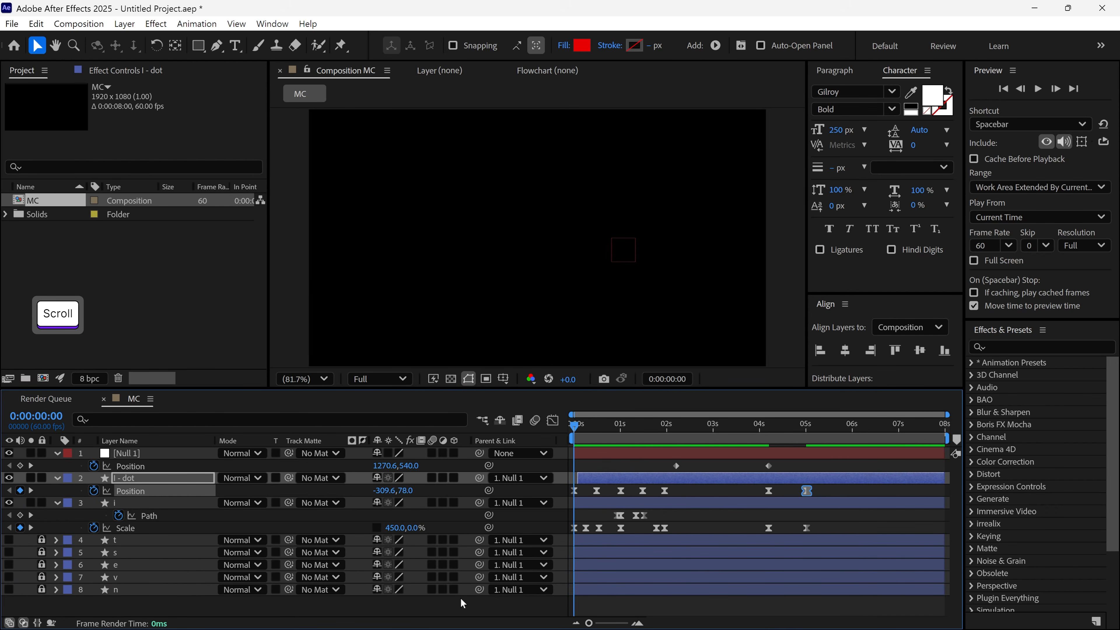
click(461, 600)
key(space)
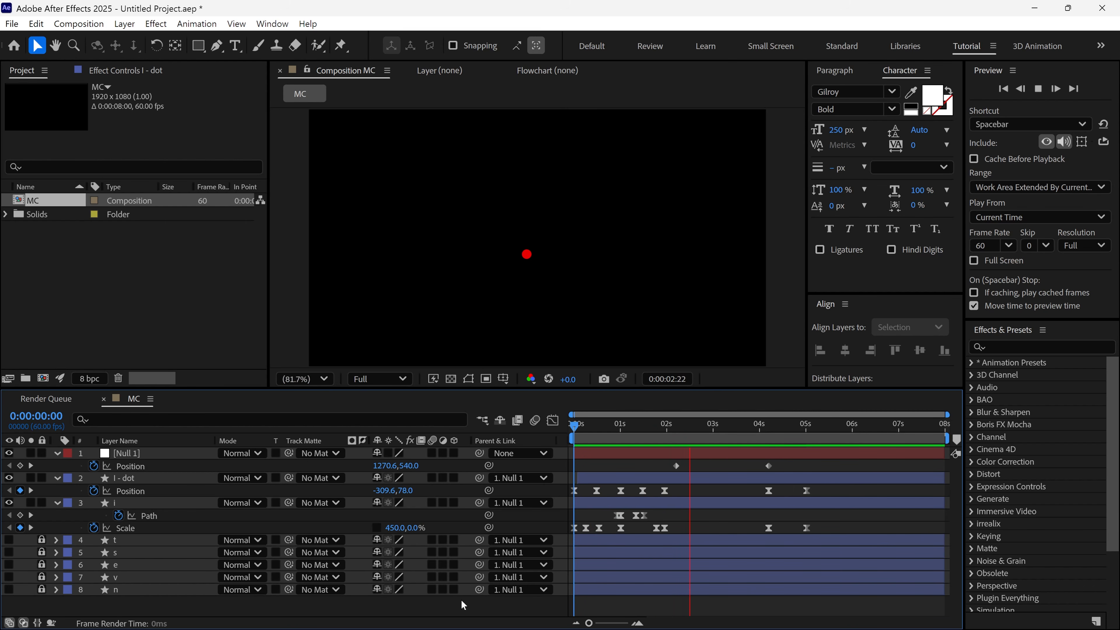
key(space)
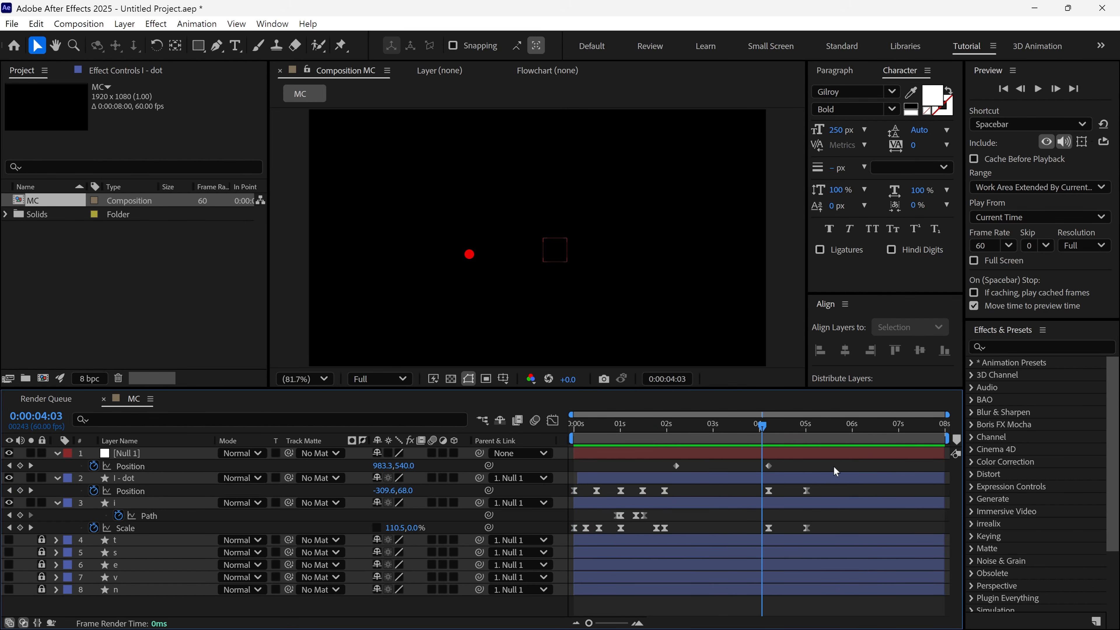
Shift the null's last keyframe and the dot and i growth keyframes earlier, starting at about 3.5 seconds, and the null's first keyframe to 0:00:01:57.
drag(834, 467, 739, 528)
shift+click(681, 435)
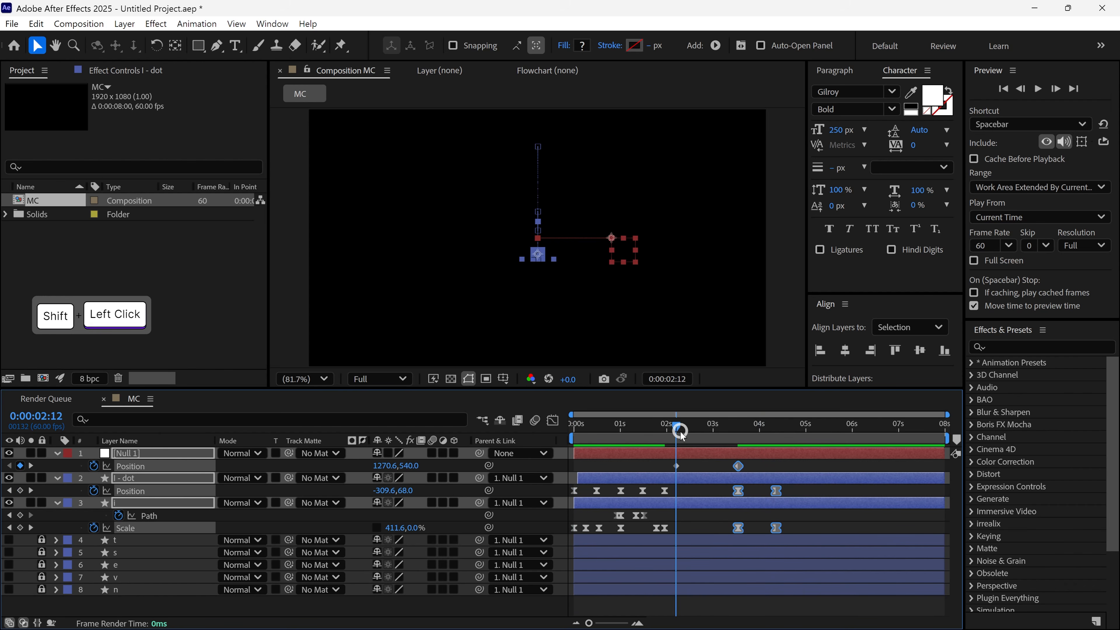
click(687, 462)
drag(676, 466, 665, 466)
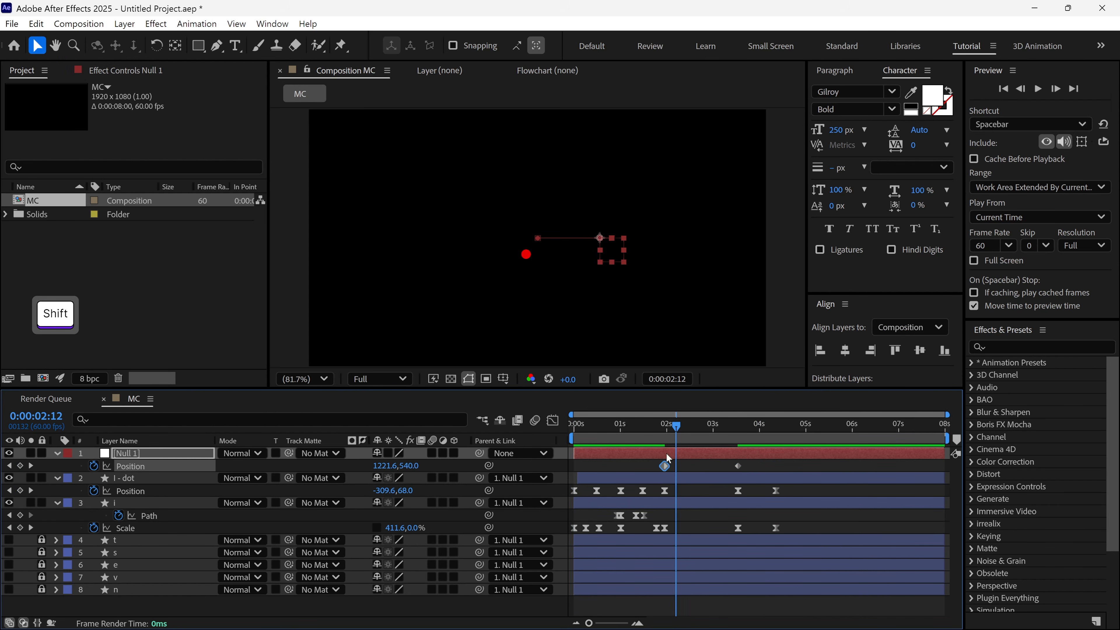
key(j)
key(space)
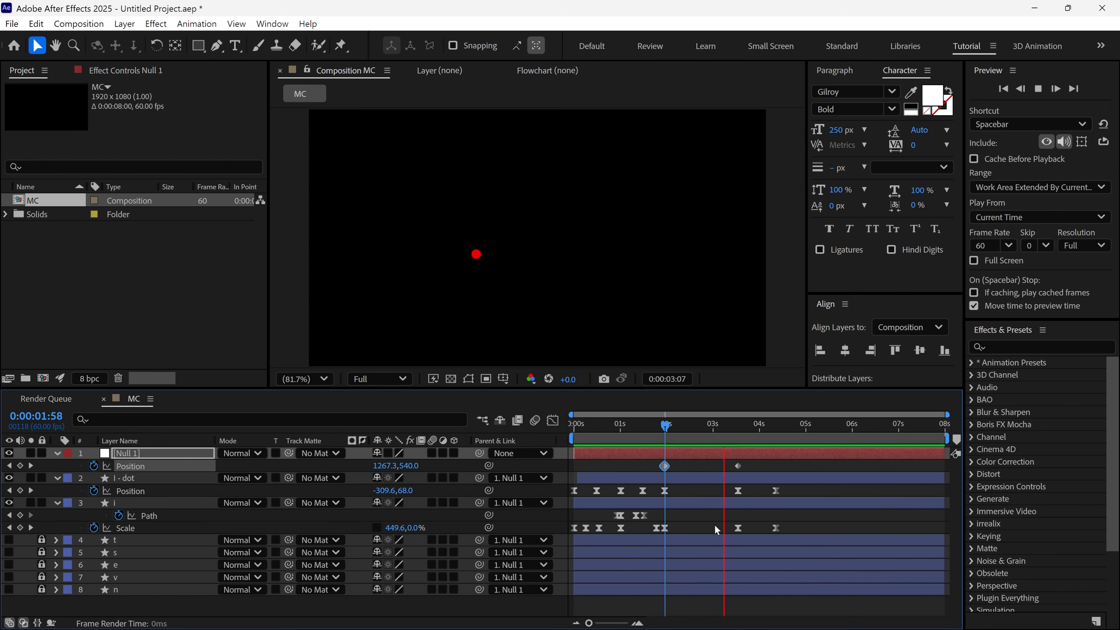
key(space)
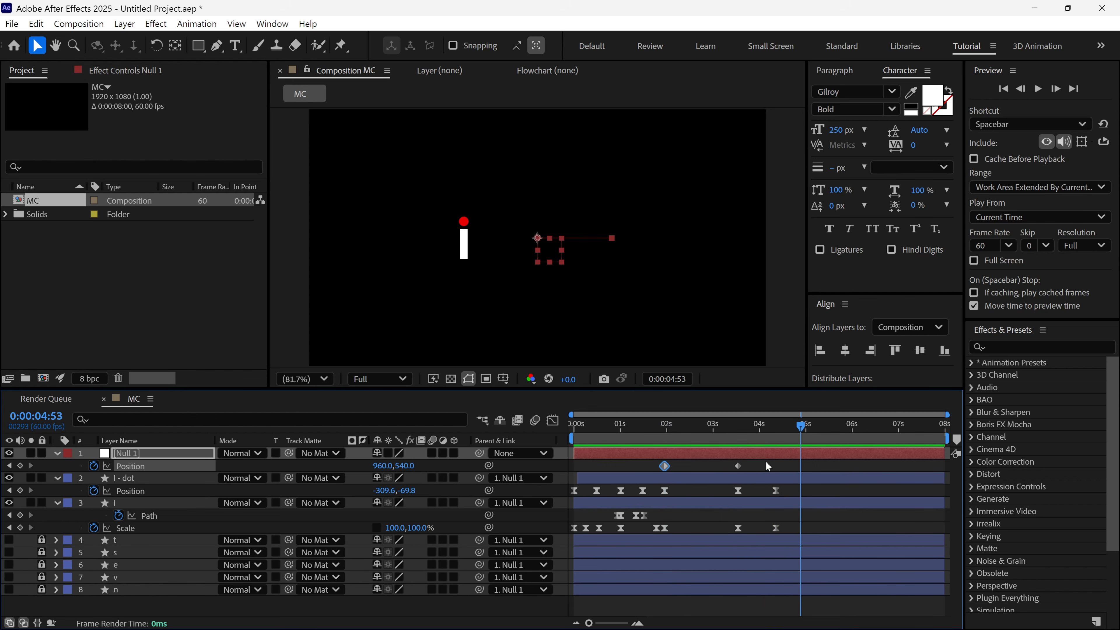
Apply Easy Ease to both of the null's Position keyframes, lengthen the ease into the last one in the graph, and preview the slide.
drag(765, 461, 649, 473)
key(F9)
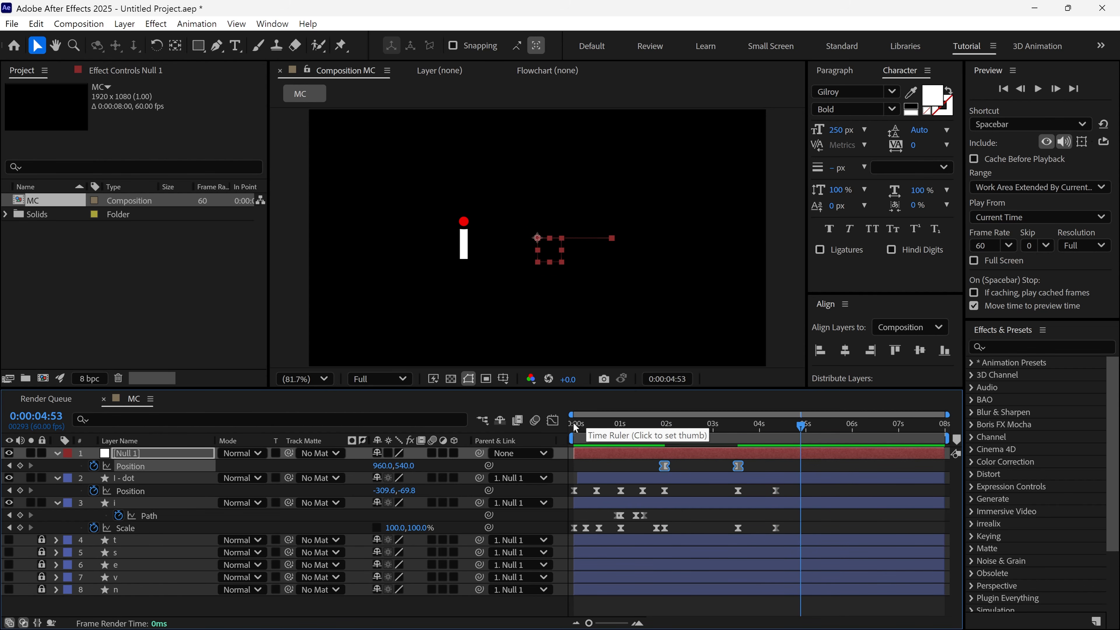
click(553, 420)
drag(748, 555, 671, 563)
click(552, 420)
drag(750, 430, 666, 442)
key(space)
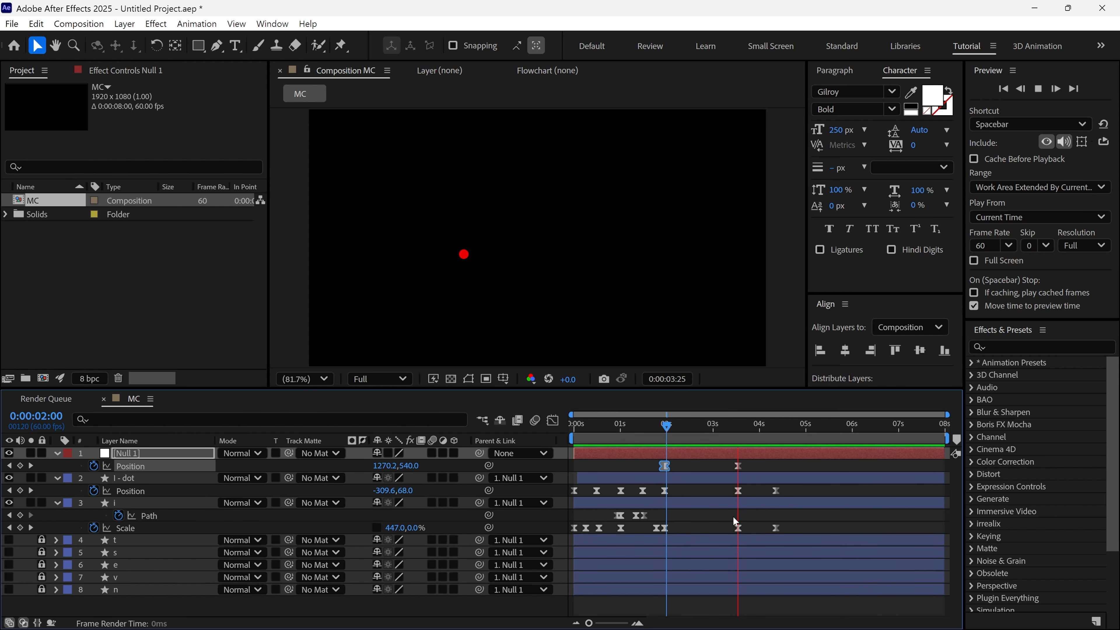
key(space)
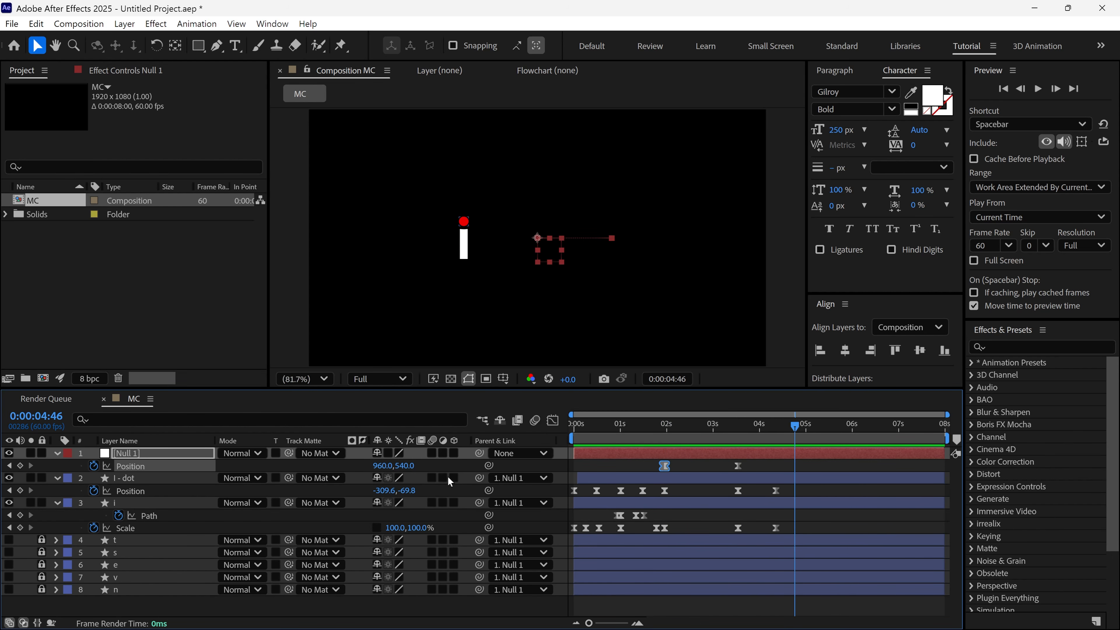
Collapse the properties of the null, dot and i layers, and show and unlock the t, s, e, v and n layers.
click(58, 453)
click(58, 466)
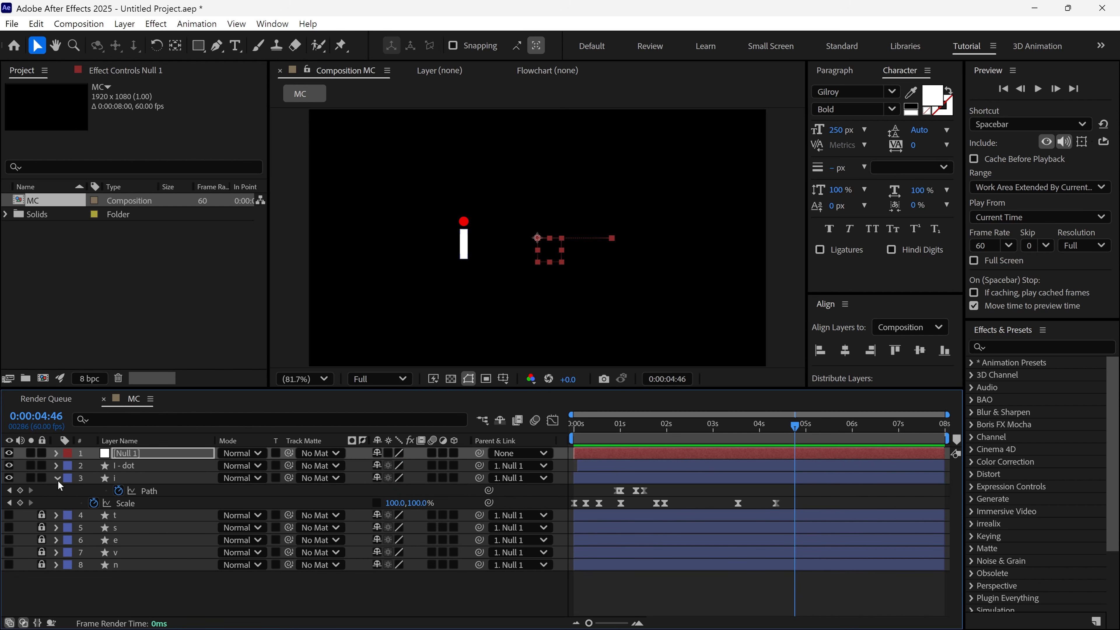
click(58, 478)
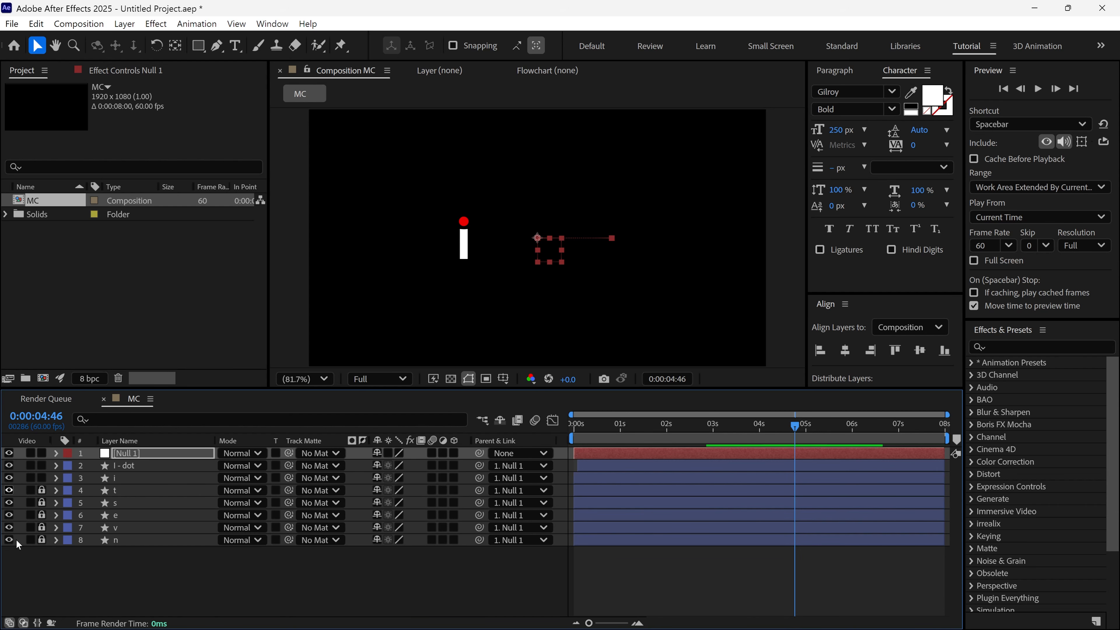
drag(14, 502, 18, 543)
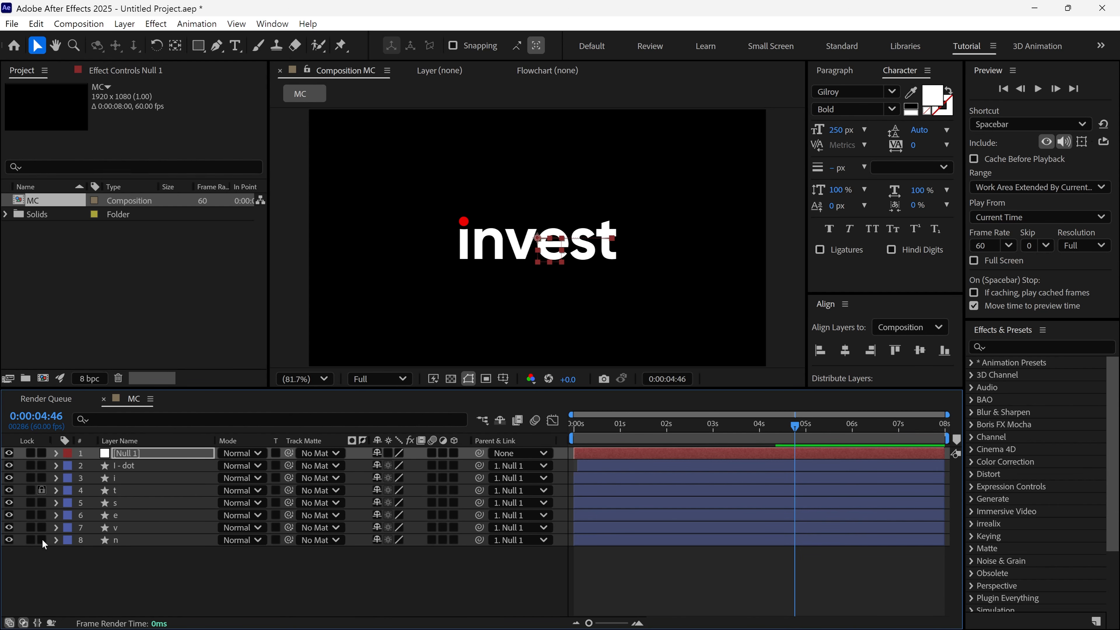
At the null's first Position keyframe, 0:00:01:57, draw a red rectangle with a 0 px stroke that covers the letter n.
drag(795, 440, 727, 478)
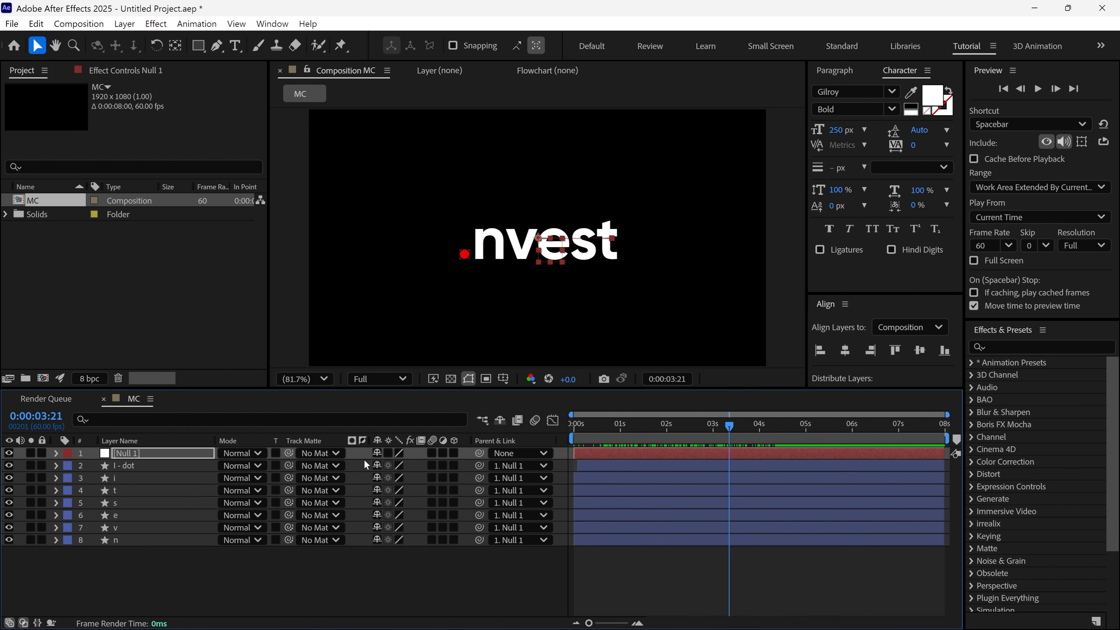
key(p)
shift+click(670, 431)
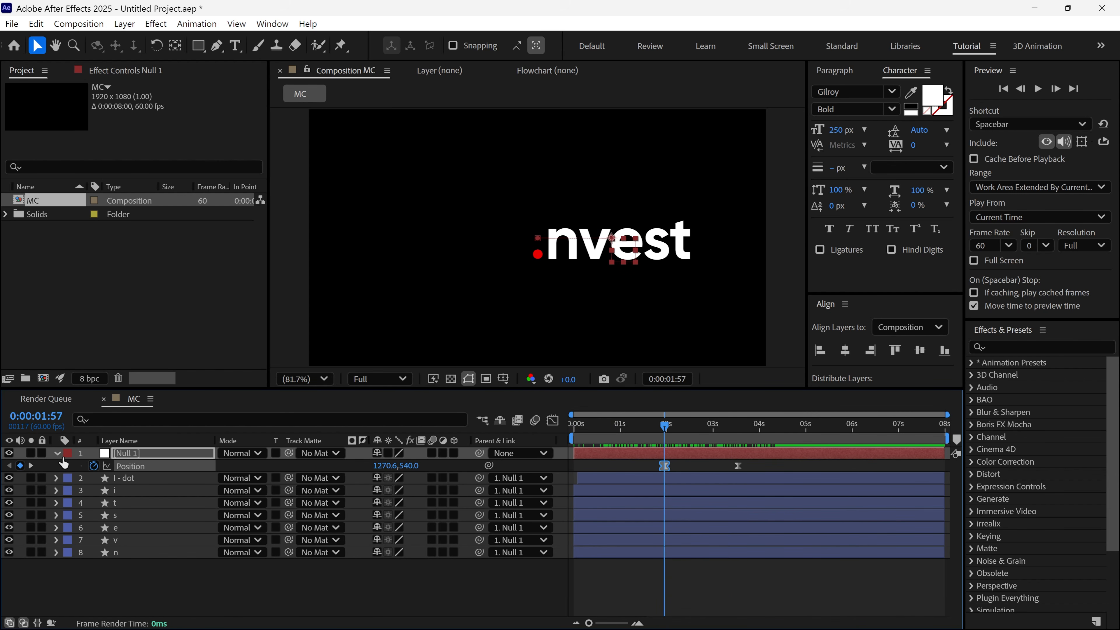
click(117, 560)
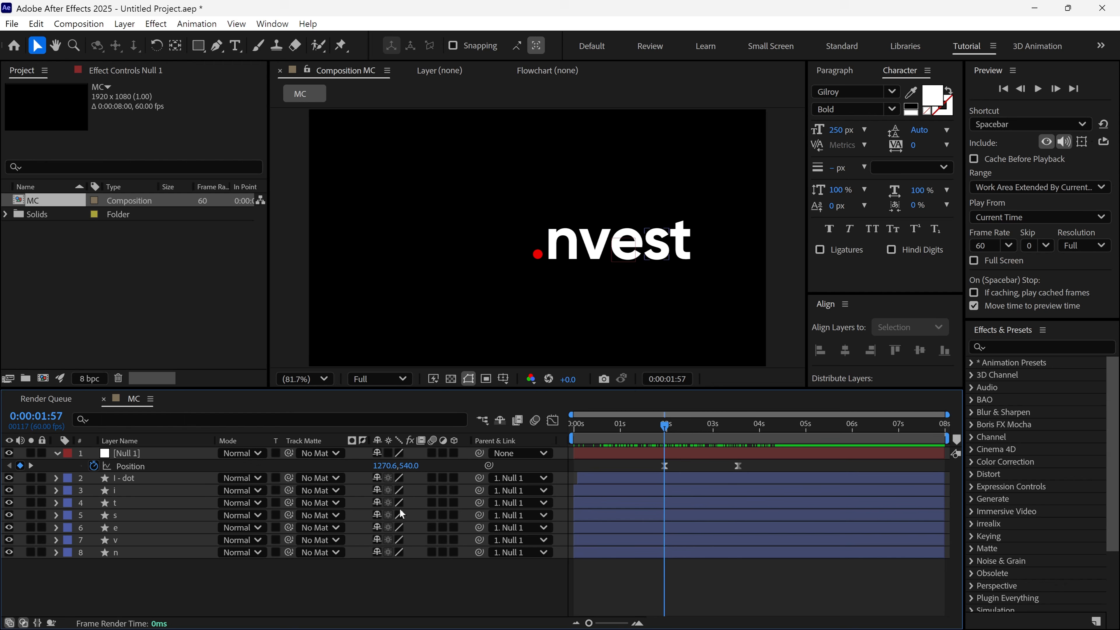
scroll(557, 267, up, 4)
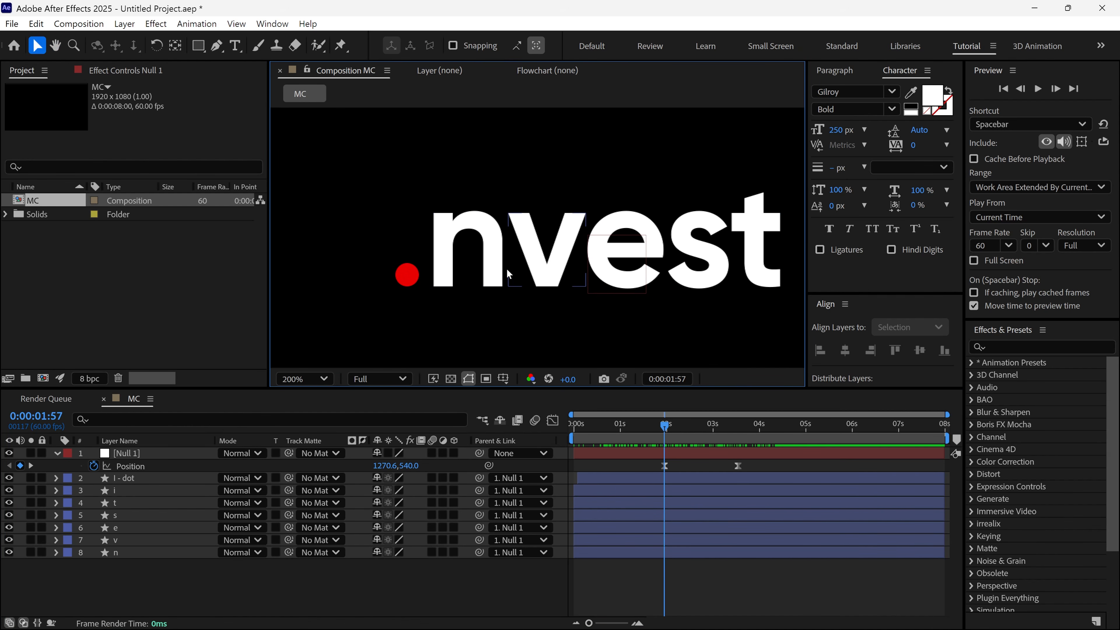
click(201, 50)
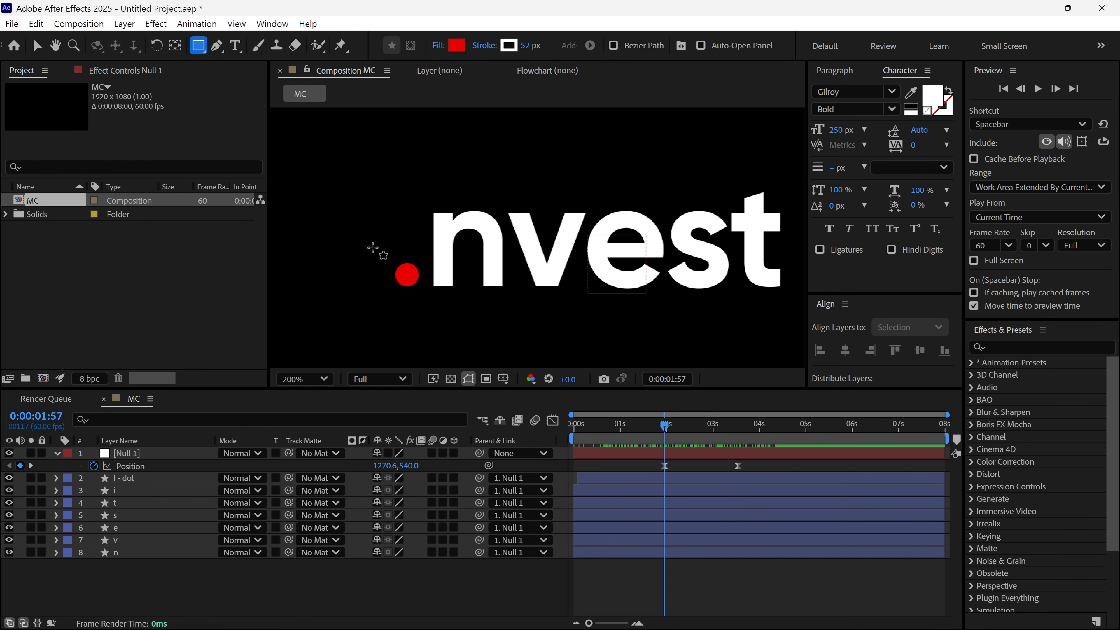
drag(458, 174, 444, 161)
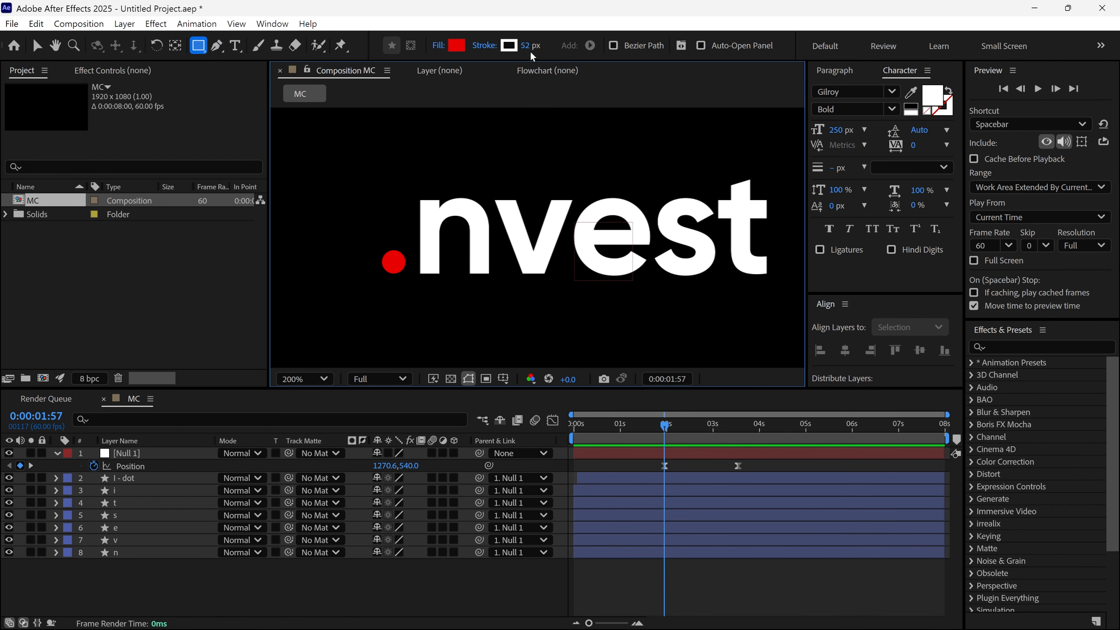
drag(526, 46, 469, 54)
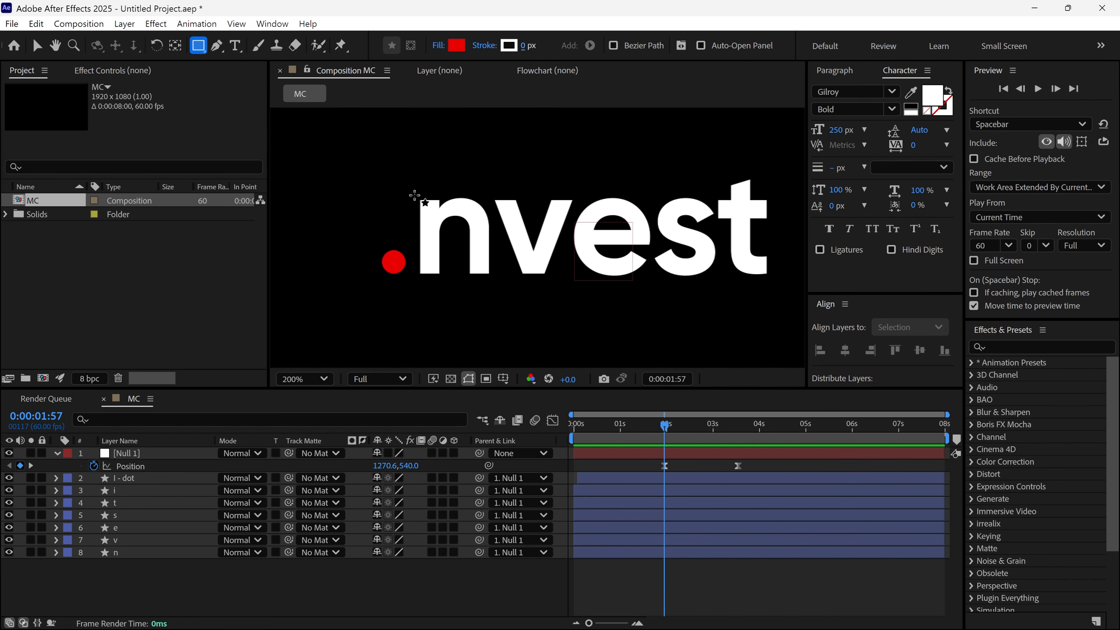
drag(414, 195, 495, 275)
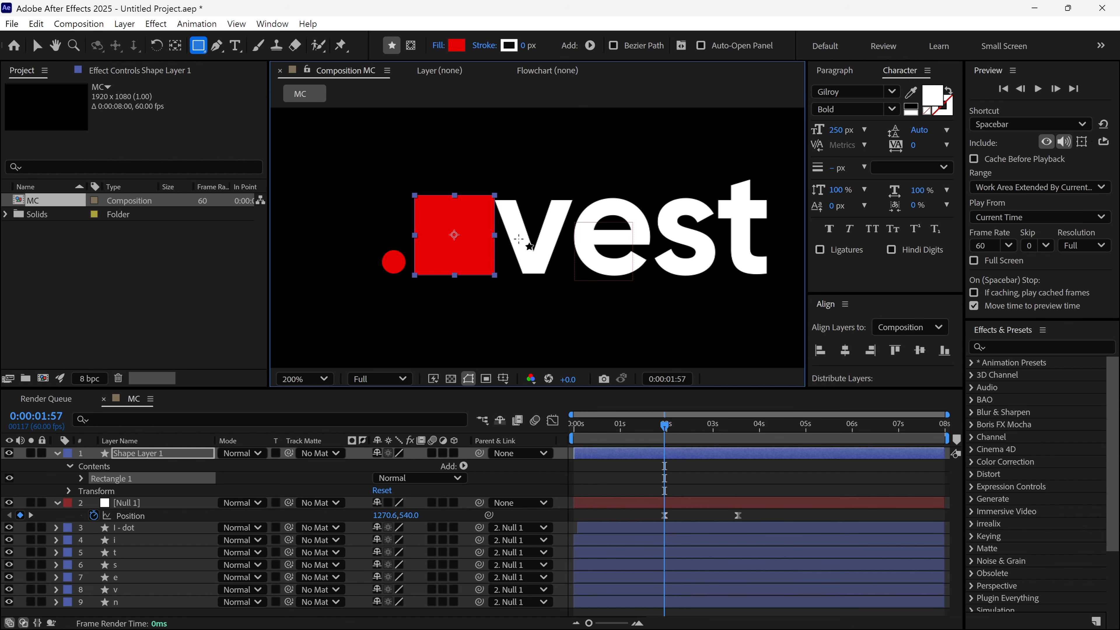
Rename the rectangle's shape layer as 1.
key(v)
click(176, 455)
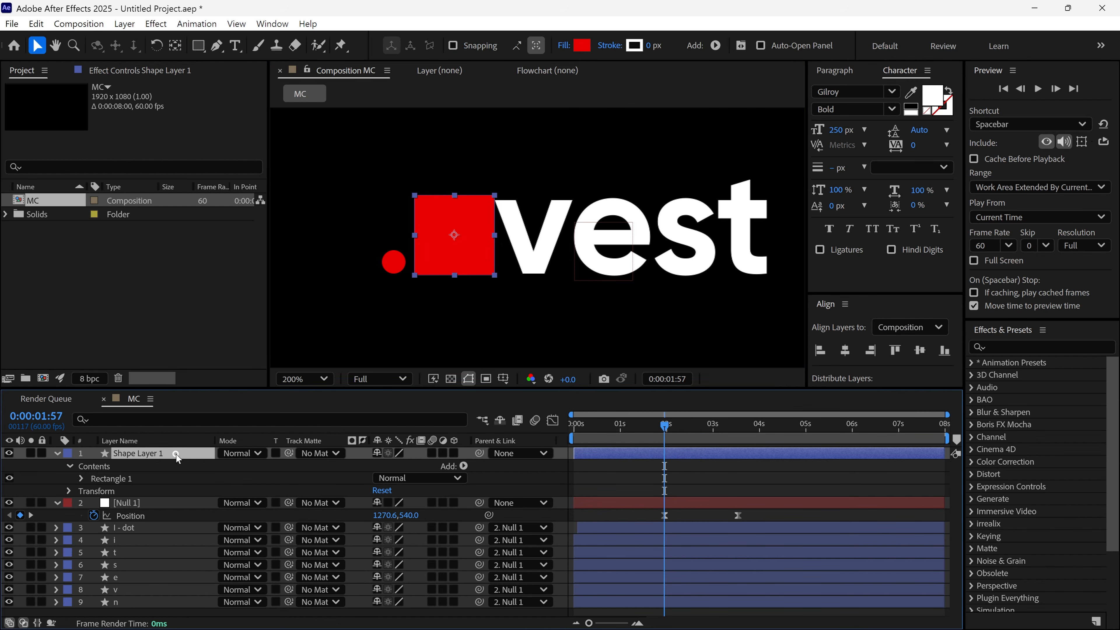
key(Return)
text(1)
key(Return)
Move the anchor point of layer 1 to the middle of the rectangle's bottom edge.
key(y)
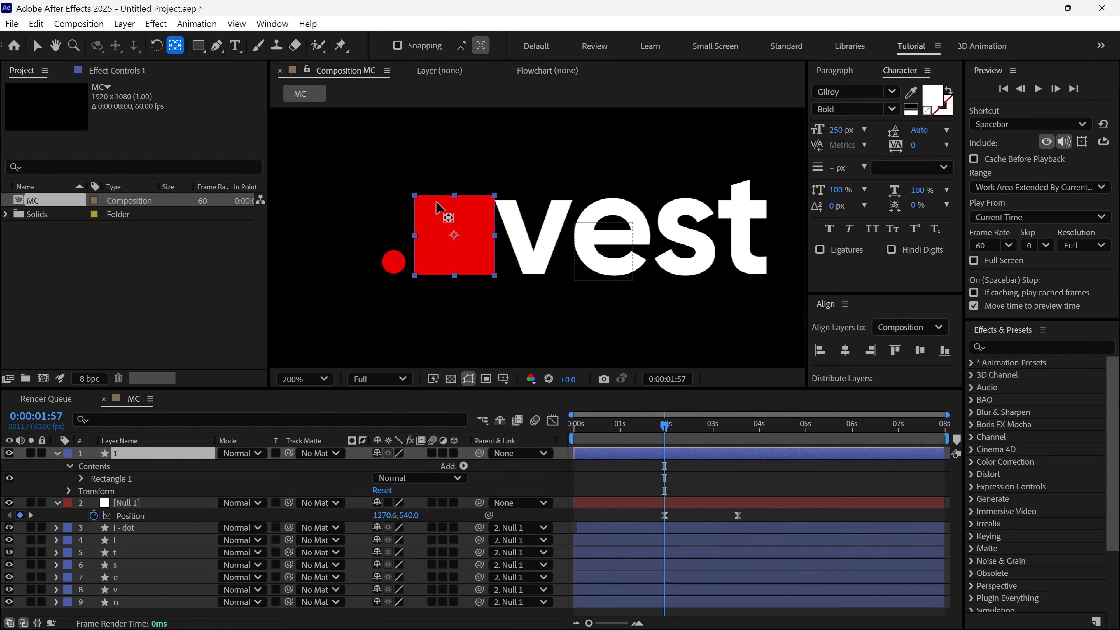
key(Caps_Lock)
drag(455, 235, 459, 277)
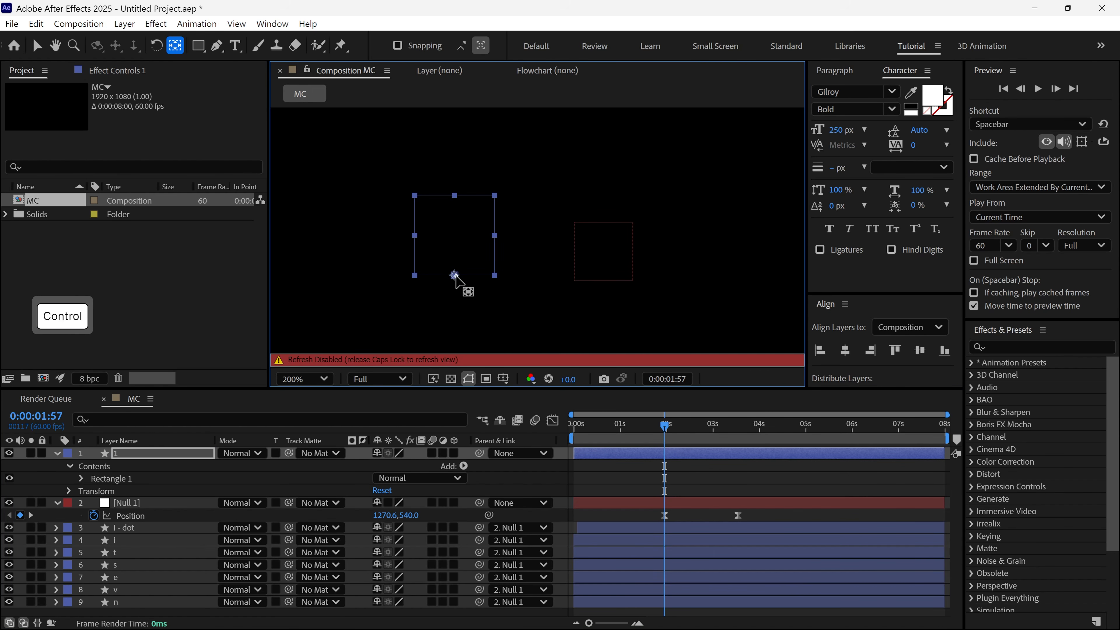
key(Caps_Lock)
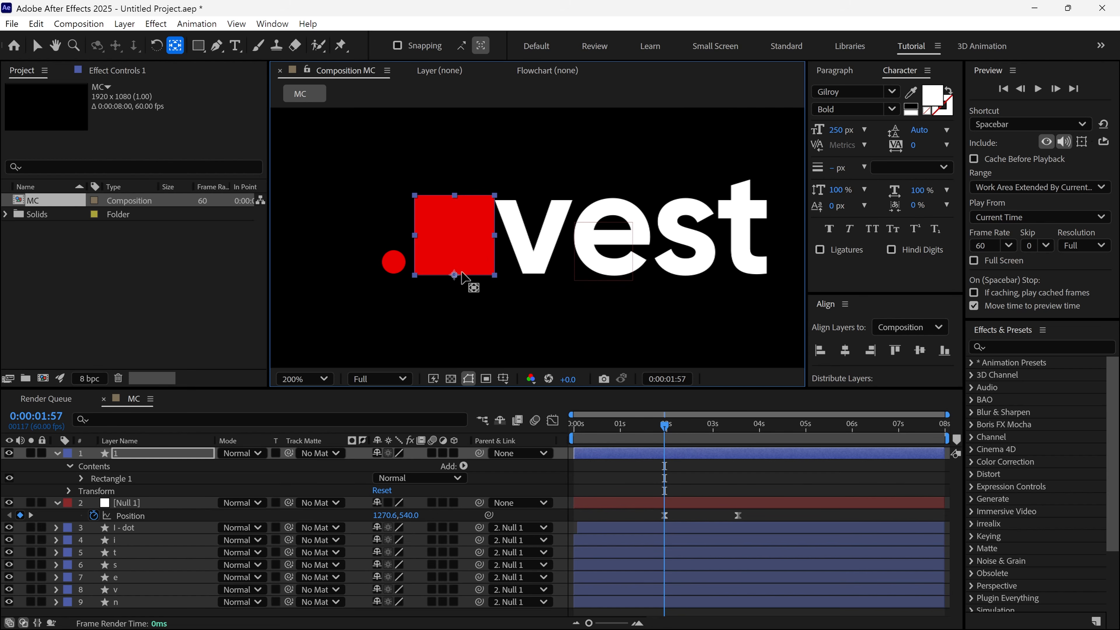
key(v)
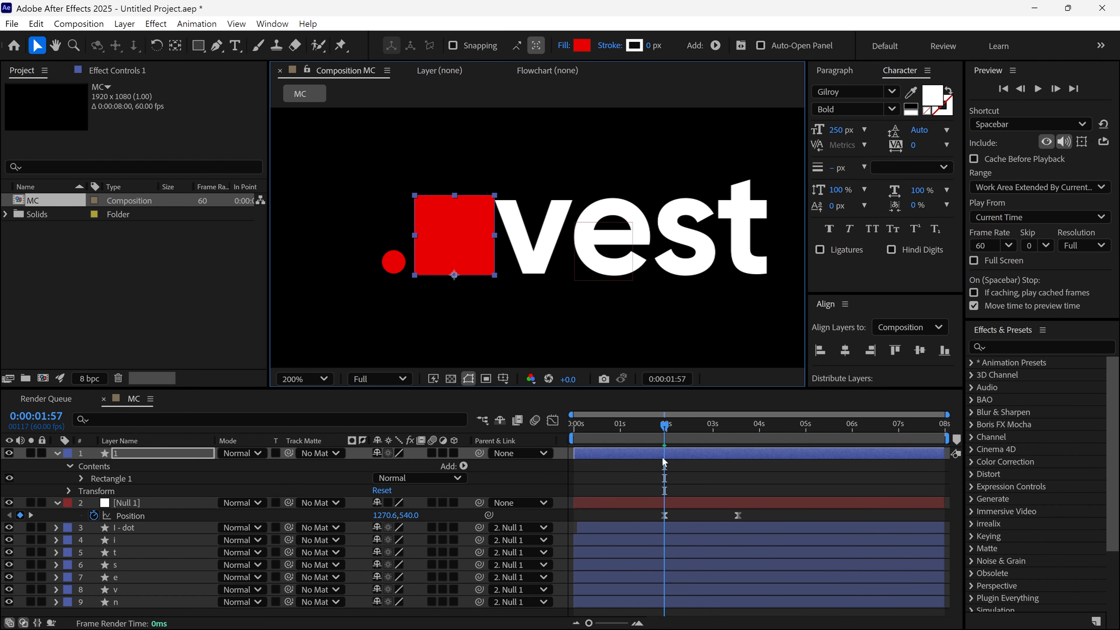
Add a Scale keyframe to layer 1 at 0:00:01:57 with unlinked vertical Scale 0%, and go to 0:00:02:29.
key(s)
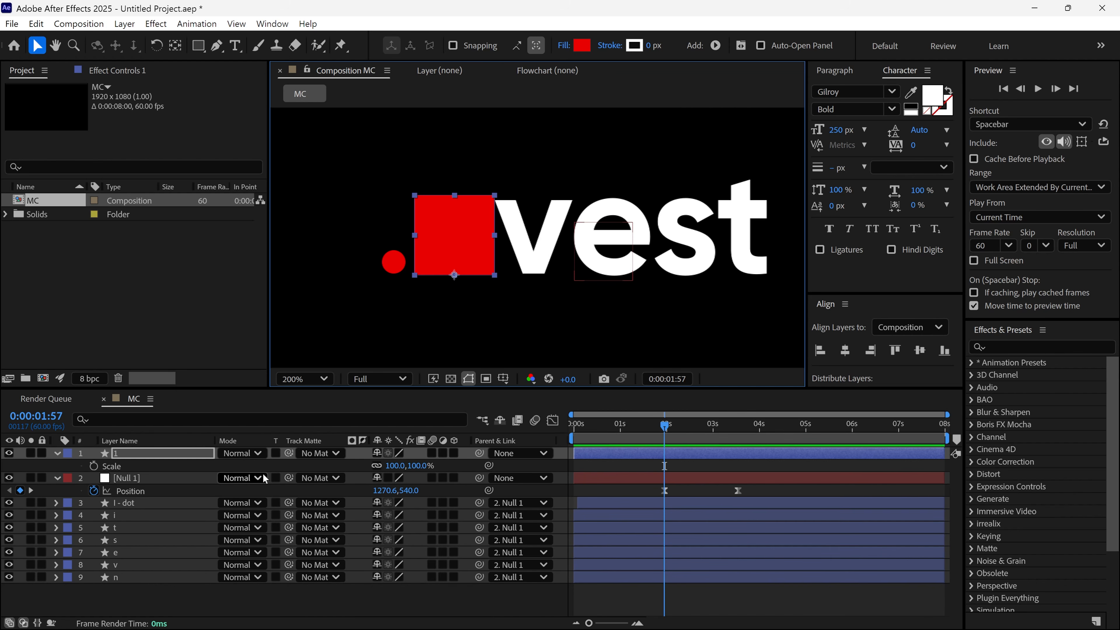
click(93, 466)
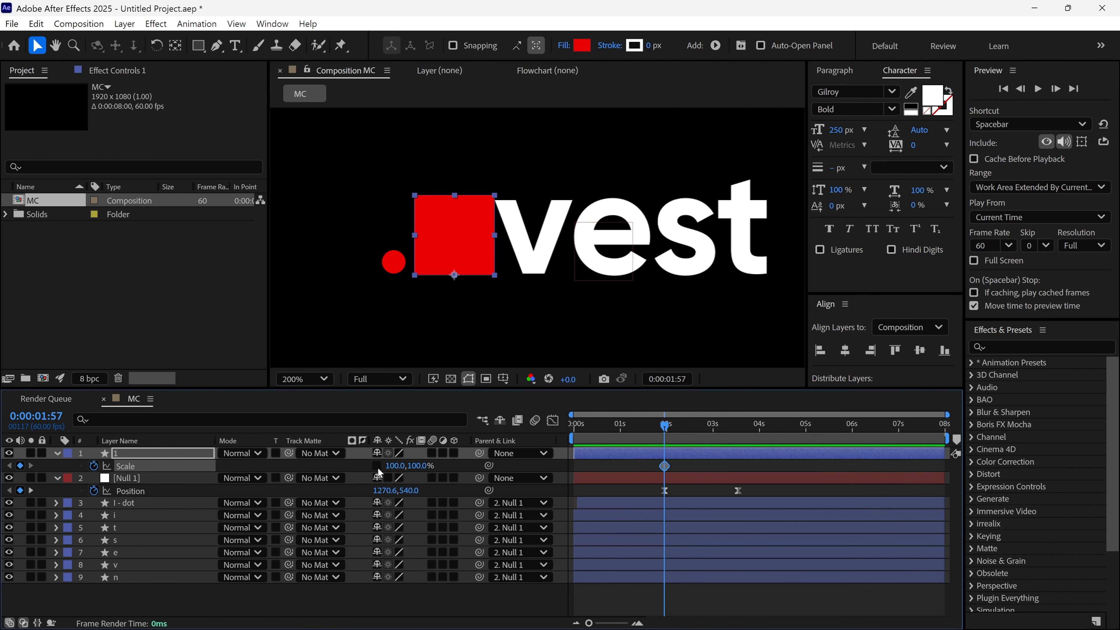
drag(417, 473, 350, 477)
drag(414, 465, 414, 471)
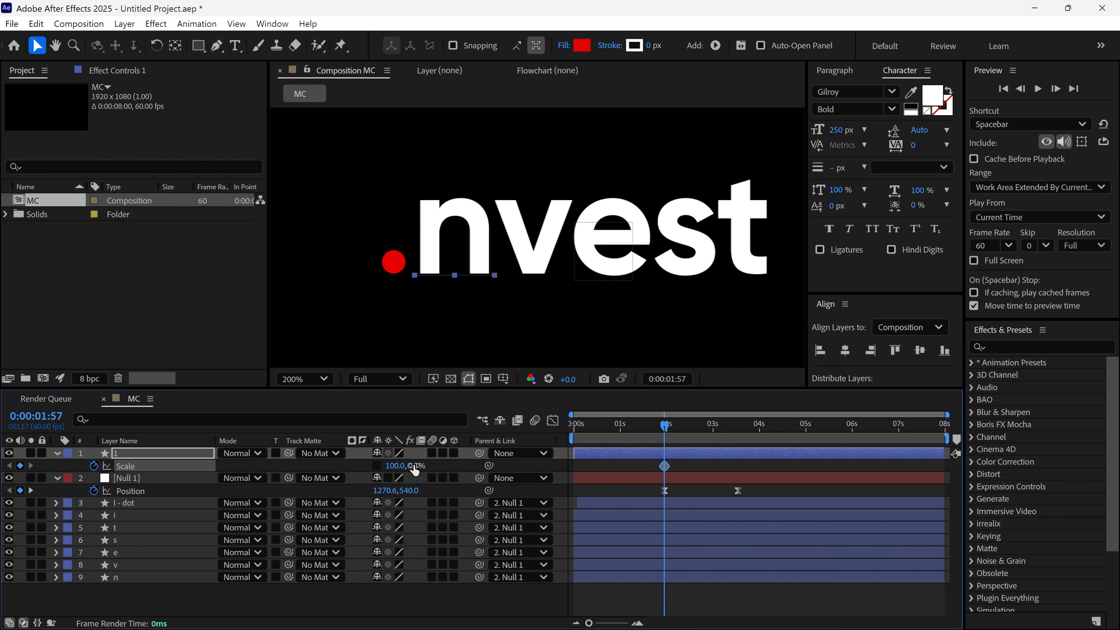
drag(672, 427, 692, 438)
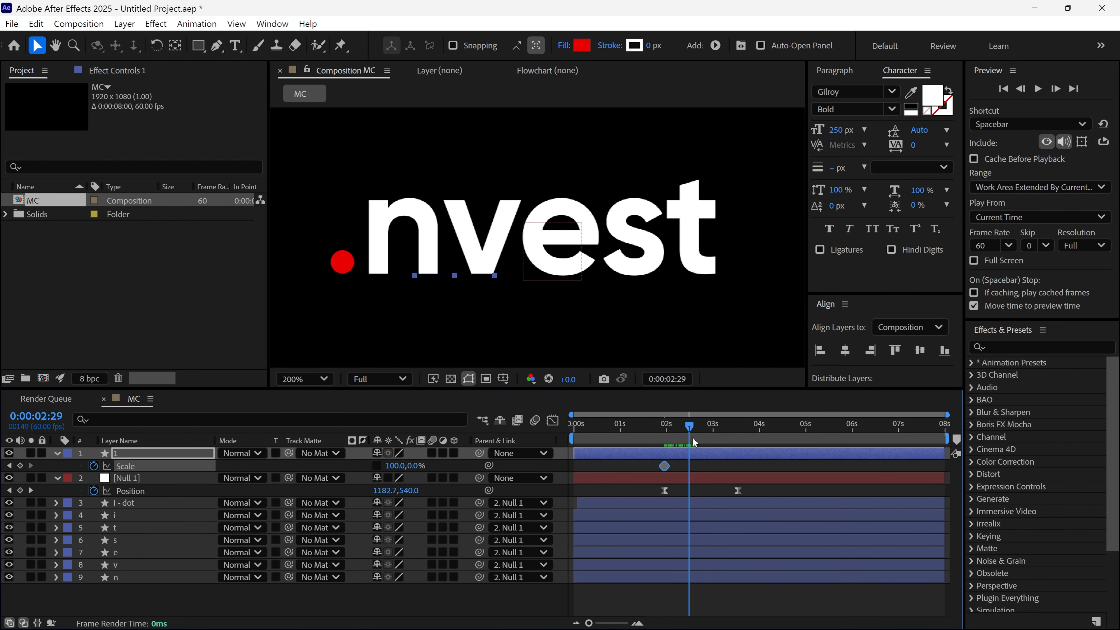
Set layer 1's Scale to 100% in both dimensions at 0:00:02:29.
click(400, 469)
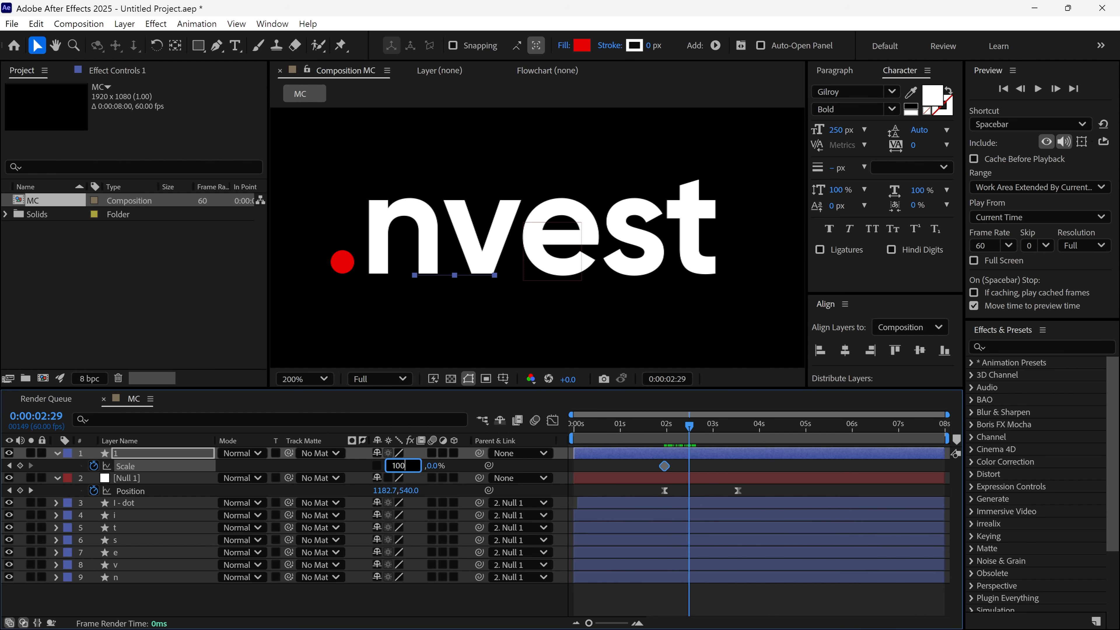
key(Return)
click(413, 470)
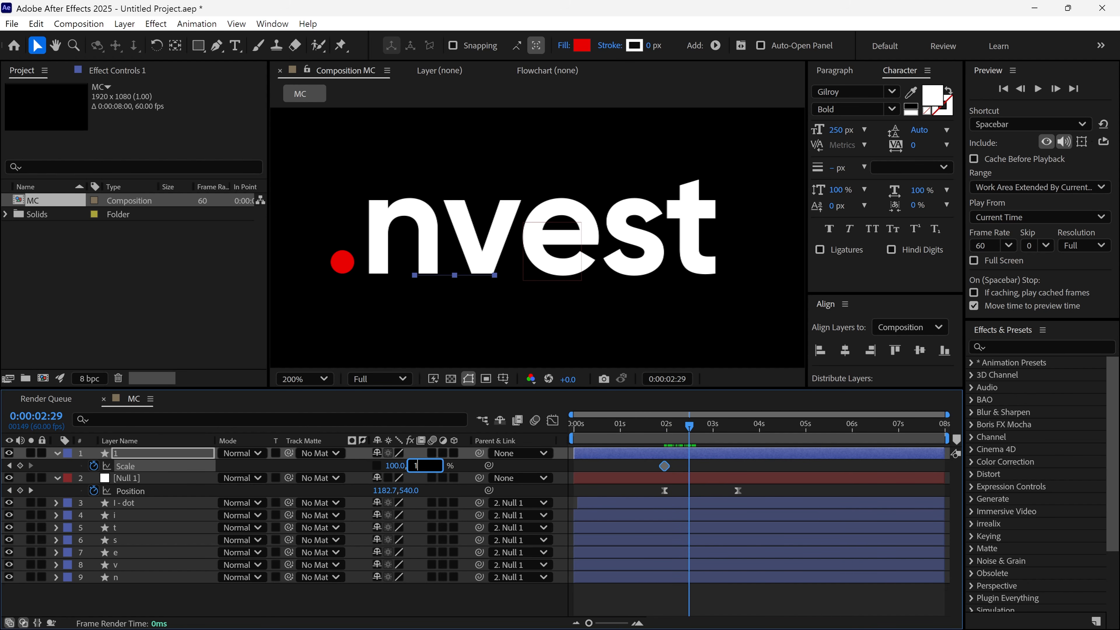
key(Return)
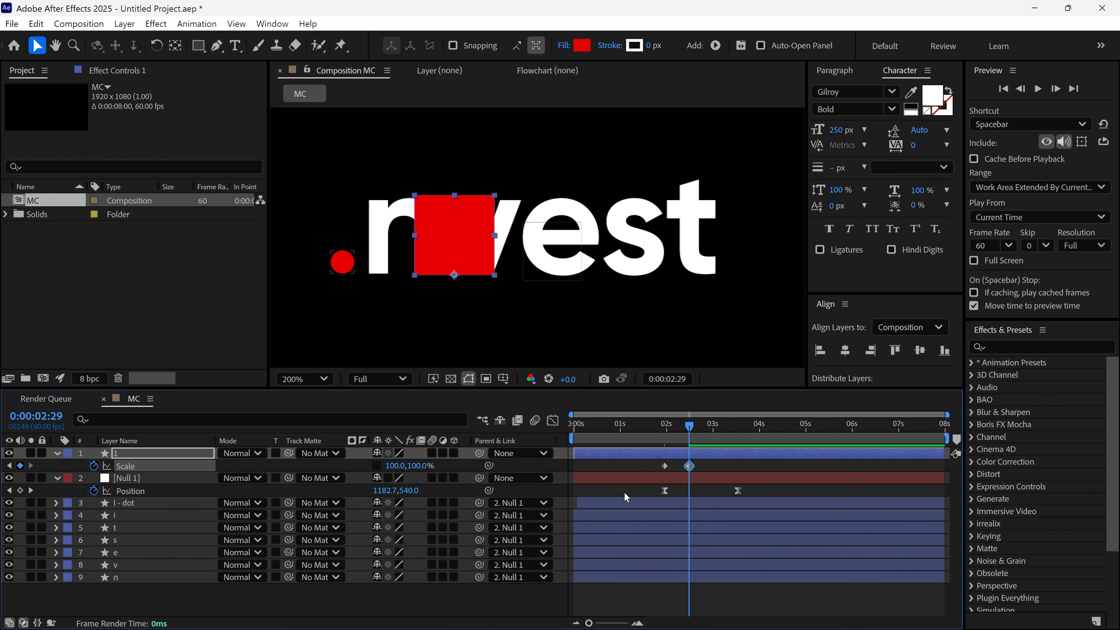
Set layer 1's vertical Scale back to 0% at 0:00:02:59.
drag(690, 428, 716, 430)
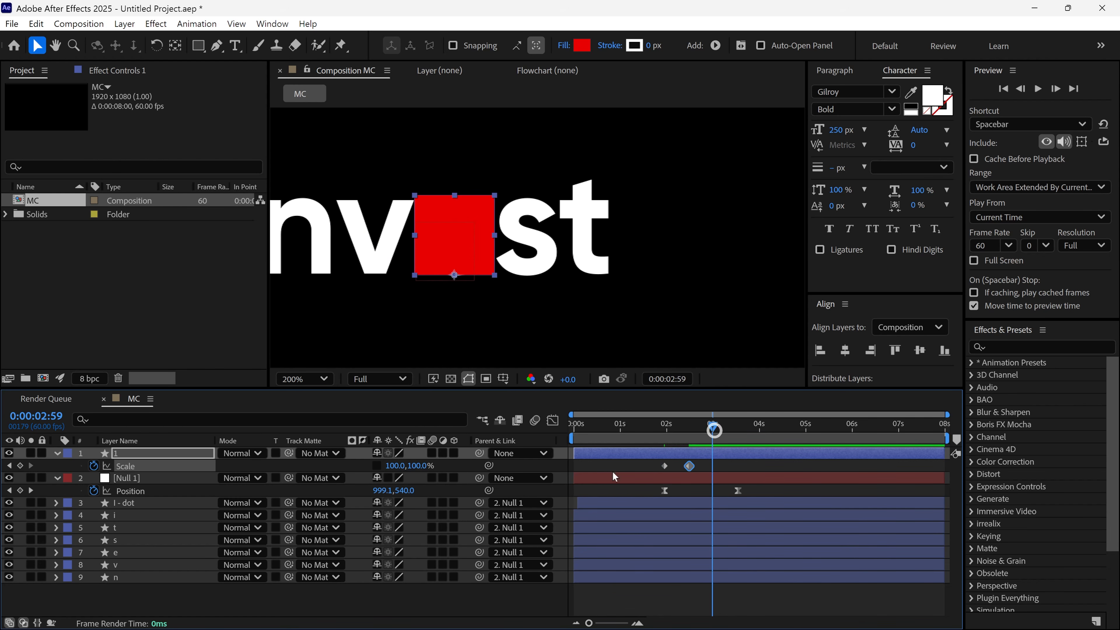
click(419, 466)
text(0)
key(Return)
Parent layer 1 to Null 1 at 0:00:01:57 and preview the rectangle sliding with the letters.
shift+click(666, 432)
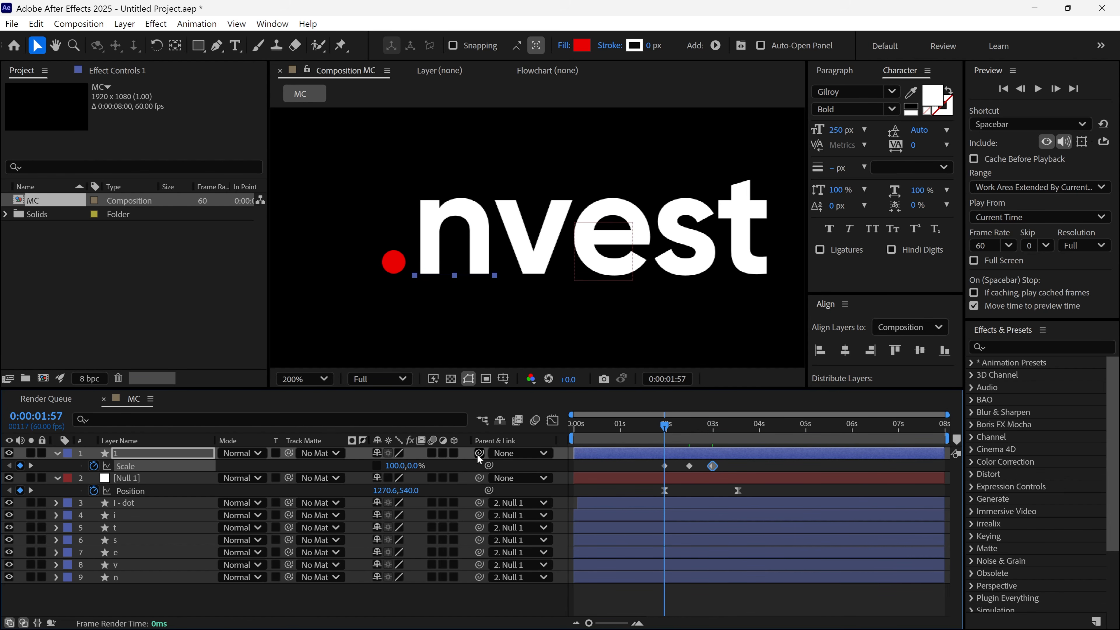
drag(479, 454, 132, 479)
mouse_move(666, 431)
mouse_down()
mouse_move(699, 432)
mouse_move(665, 453)
mouse_up()
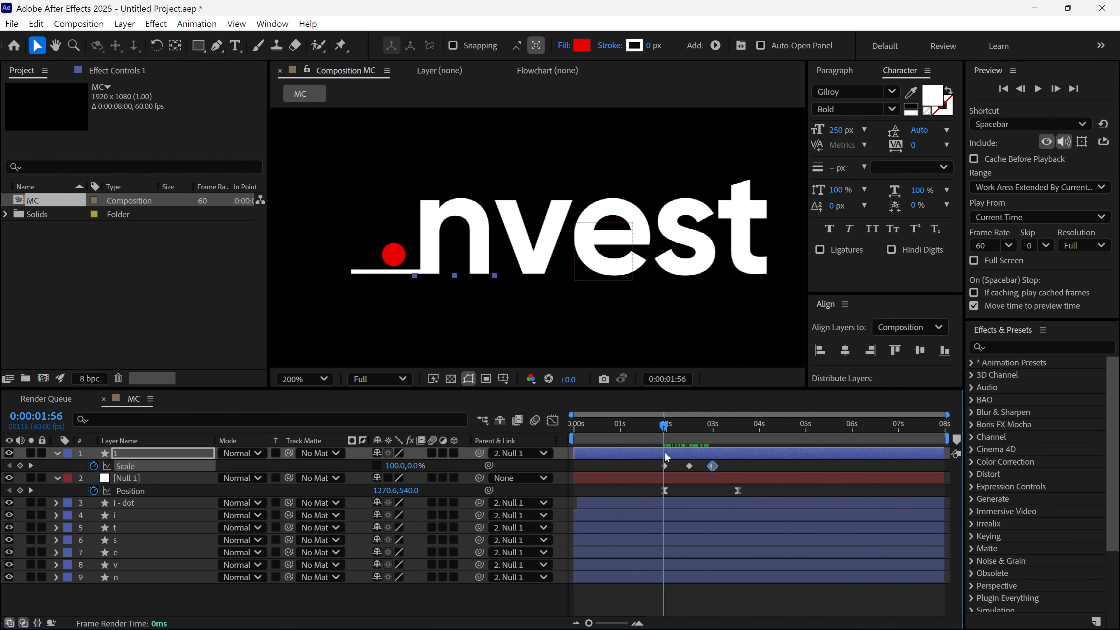
key(space)
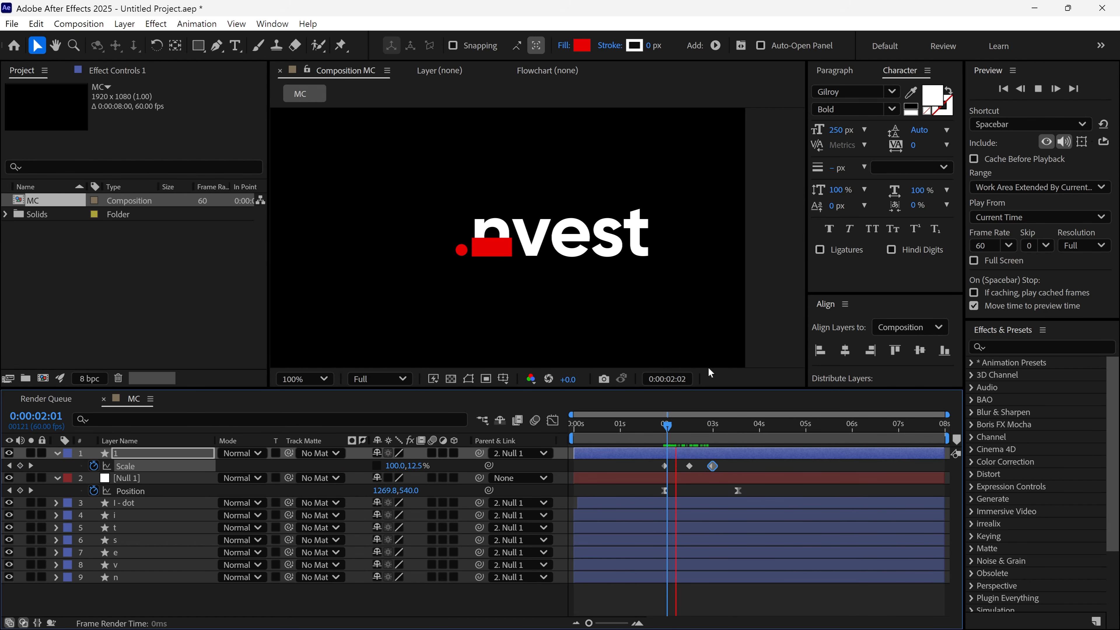
Apply Easy Ease to layer 1's three Scale keyframes and move them closer together.
mouse_move(671, 432)
mouse_down()
mouse_move(658, 428)
mouse_move(677, 428)
mouse_up()
mouse_move(718, 459)
mouse_down()
mouse_move(662, 476)
mouse_move(703, 473)
mouse_up()
key(F9)
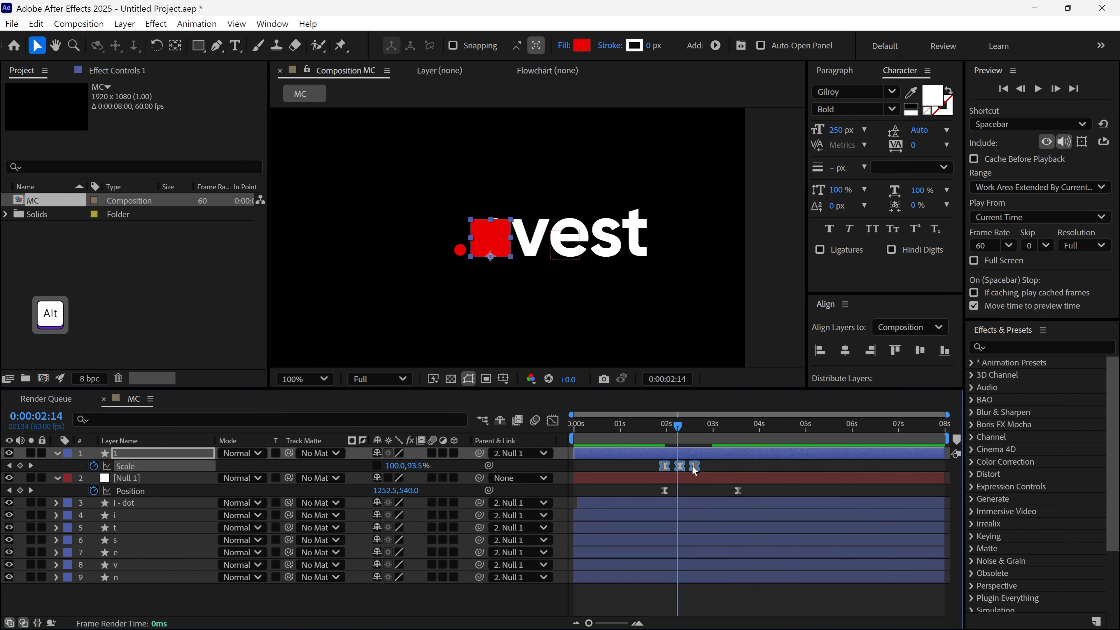
Reshape the Scale speed graph of layer 1 into an early growth peak and a late shrink peak, and preview it.
click(664, 430)
click(552, 420)
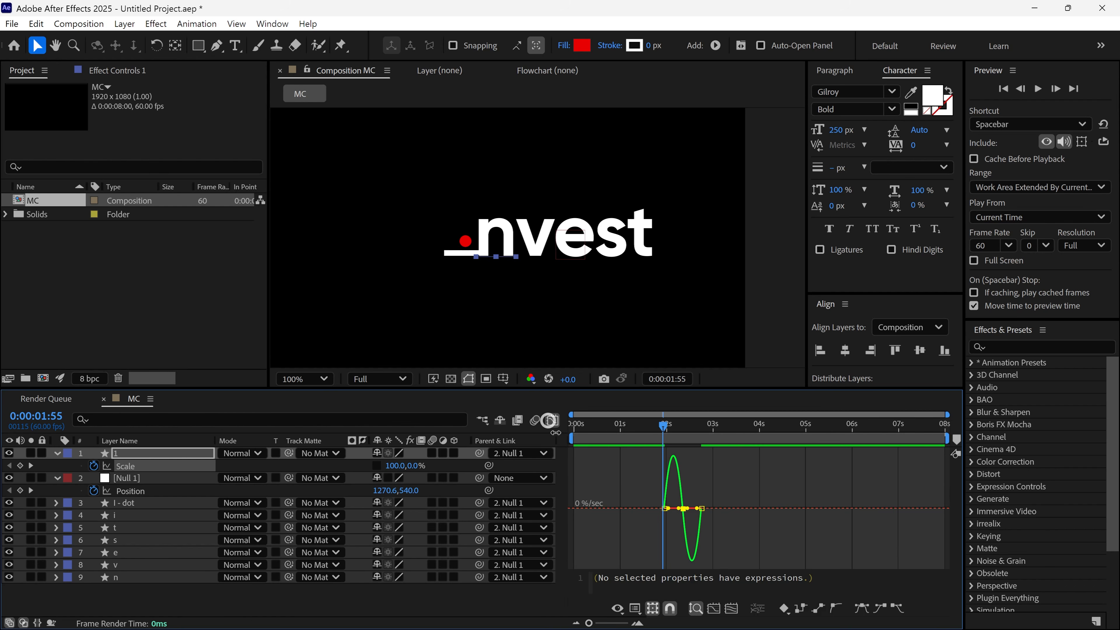
alt+scroll(660, 506, up, 3)
drag(702, 508, 718, 519)
key(space)
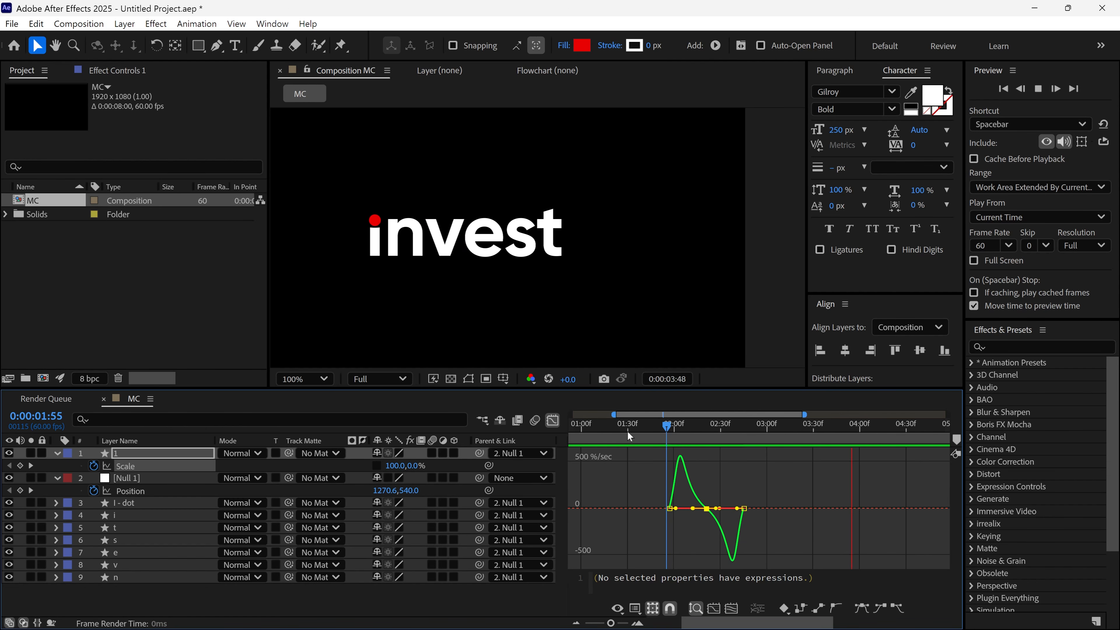
click(552, 420)
Trim the start of layer 1 to 0:00:01:57.
alt+scroll(657, 428, down, 4)
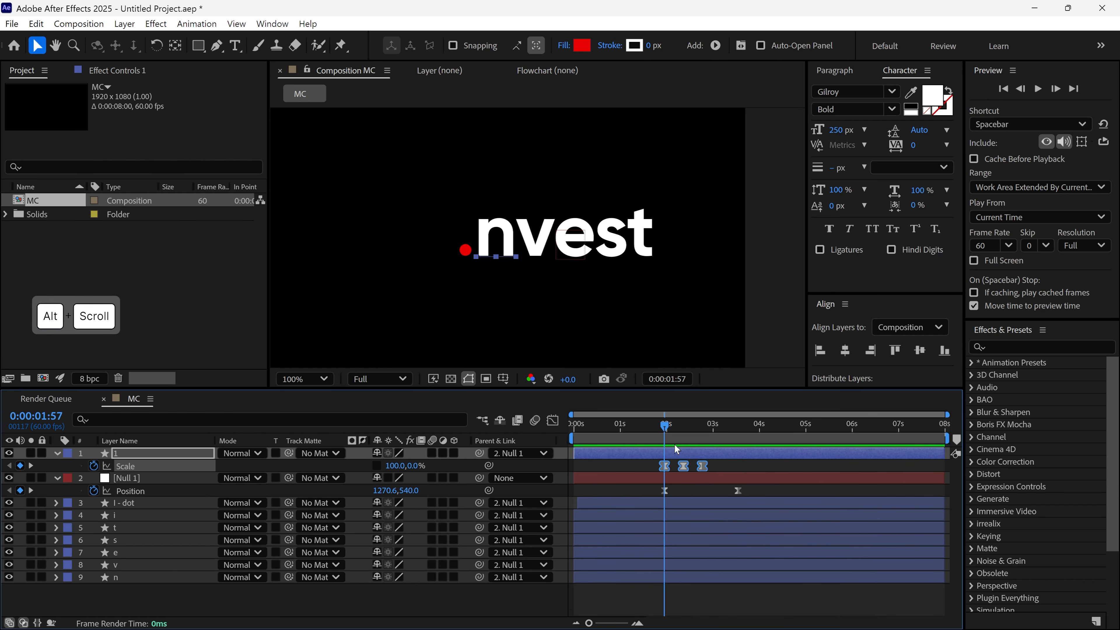
key(alt+bracketleft)
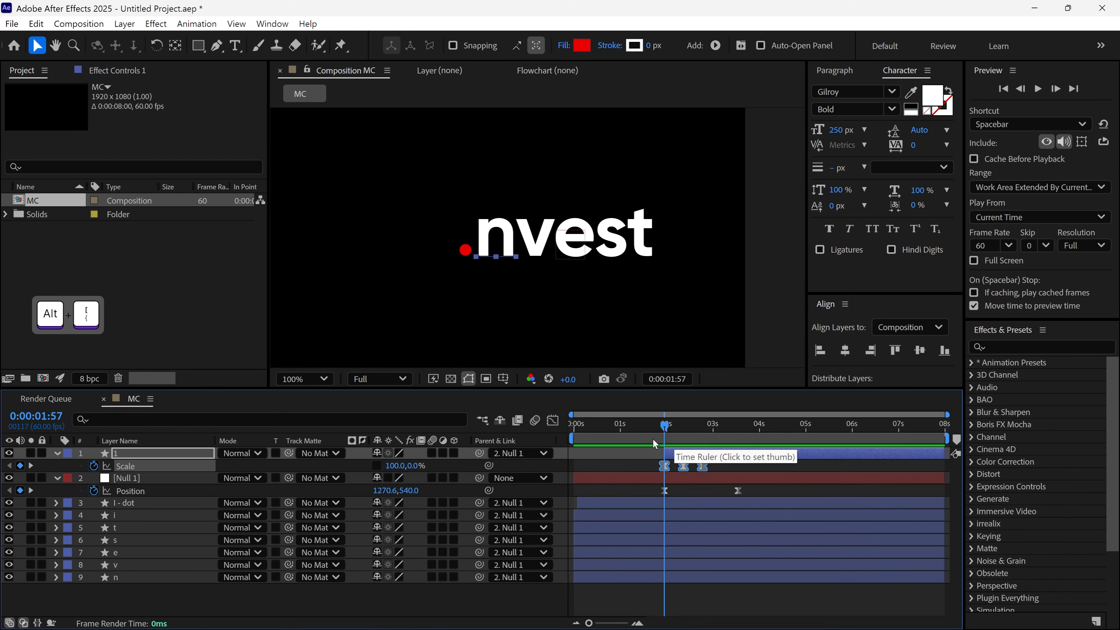
click(64, 456)
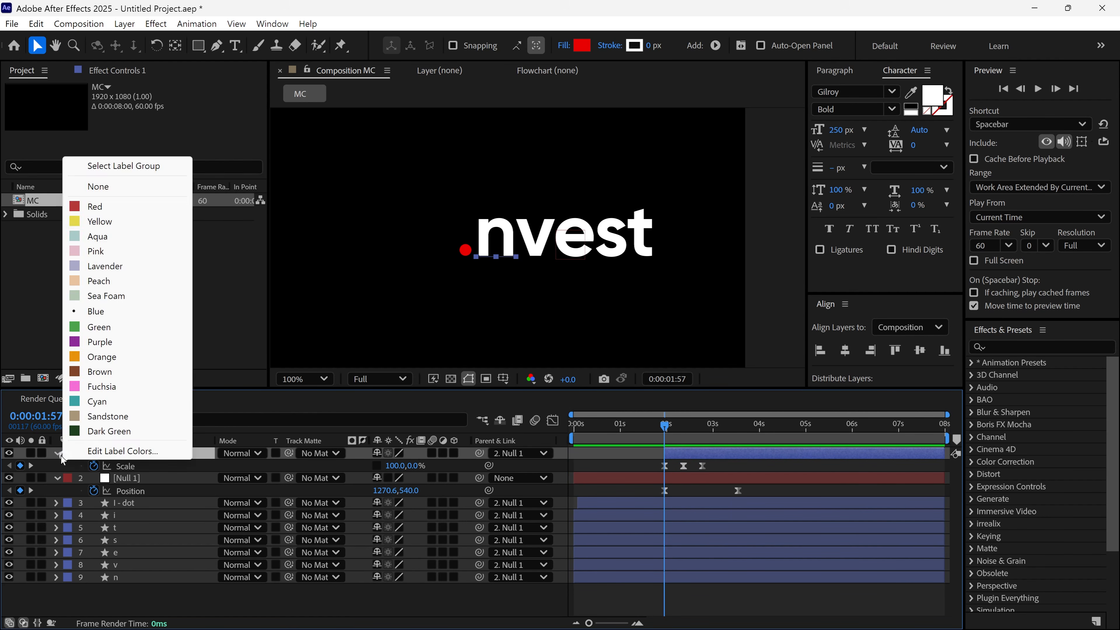
click(58, 454)
At 0:00:02:22, duplicate layer 1, fill the copy with white FFFFFF and move it over the letter v.
shift+click(700, 429)
key(u)
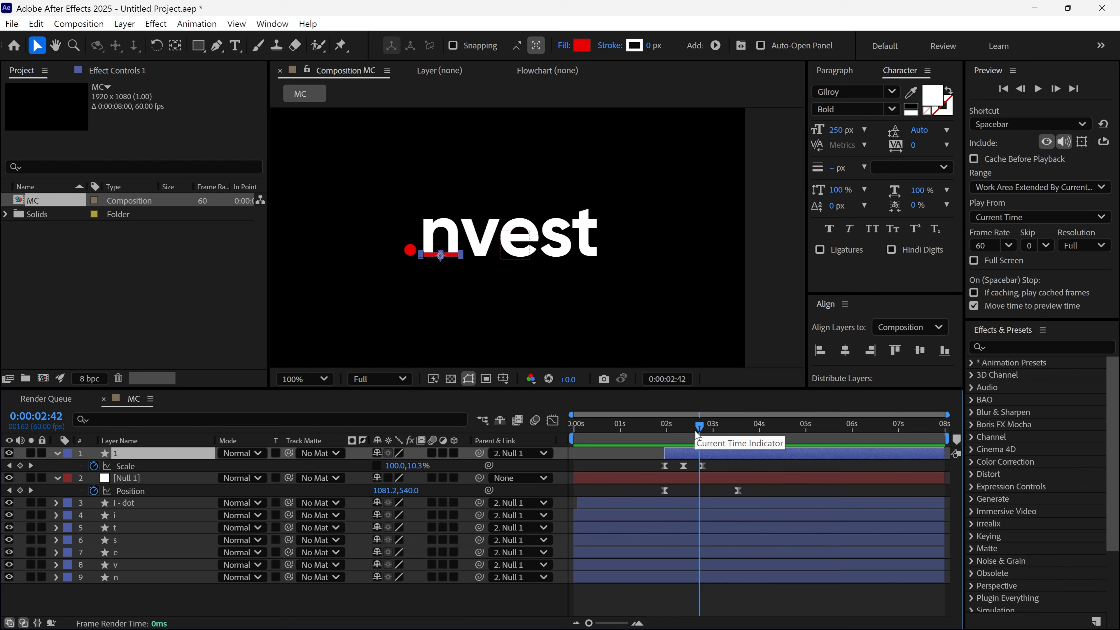
shift+click(686, 429)
key(ctrl+d)
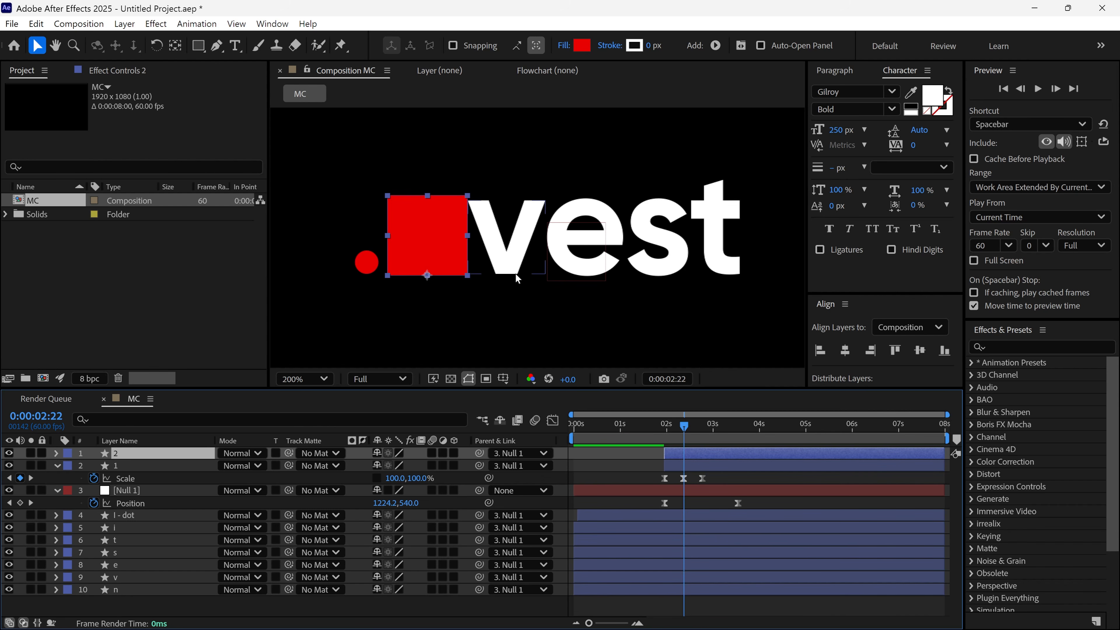
scroll(529, 247, up, 1)
click(582, 45)
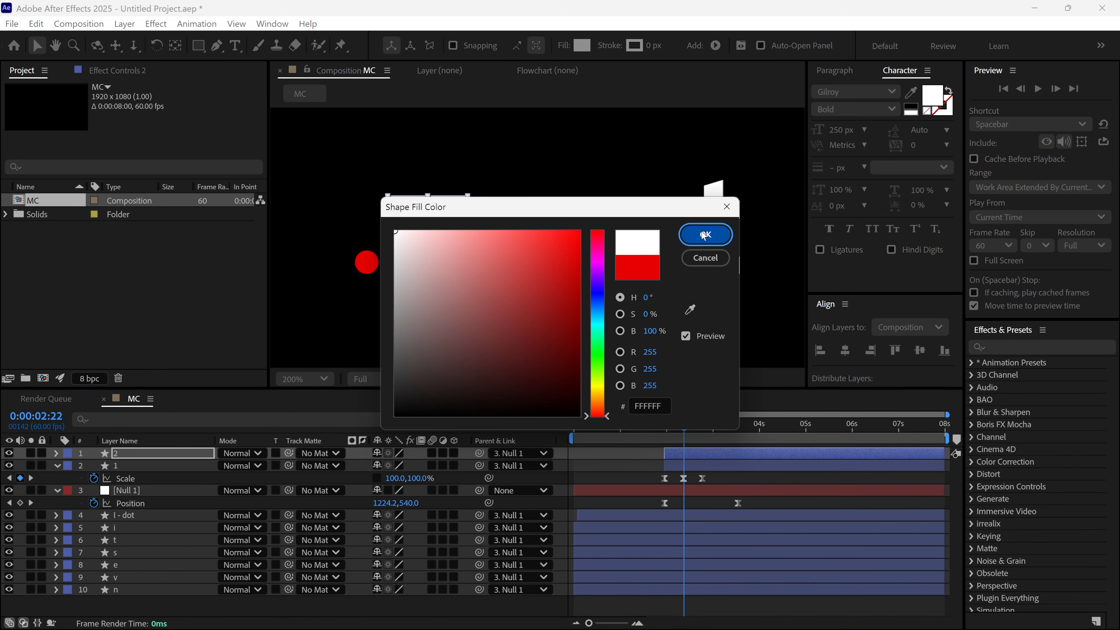
click(685, 232)
drag(448, 256, 745, 238)
Duplicate rectangle 2 for the letter e and fill the copy with red.
click(177, 454)
key(ctrl+d)
click(582, 45)
click(584, 224)
click(702, 235)
Duplicate rectangle 3 for the letter s and fill the copy with white.
key(ctrl+d)
double_click(669, 265)
click(582, 45)
click(395, 231)
click(697, 234)
Duplicate rectangle 4 for the letter t and fill the copy with red.
click(175, 453)
key(ctrl+d)
double_click(734, 249)
click(582, 46)
click(581, 230)
click(704, 235)
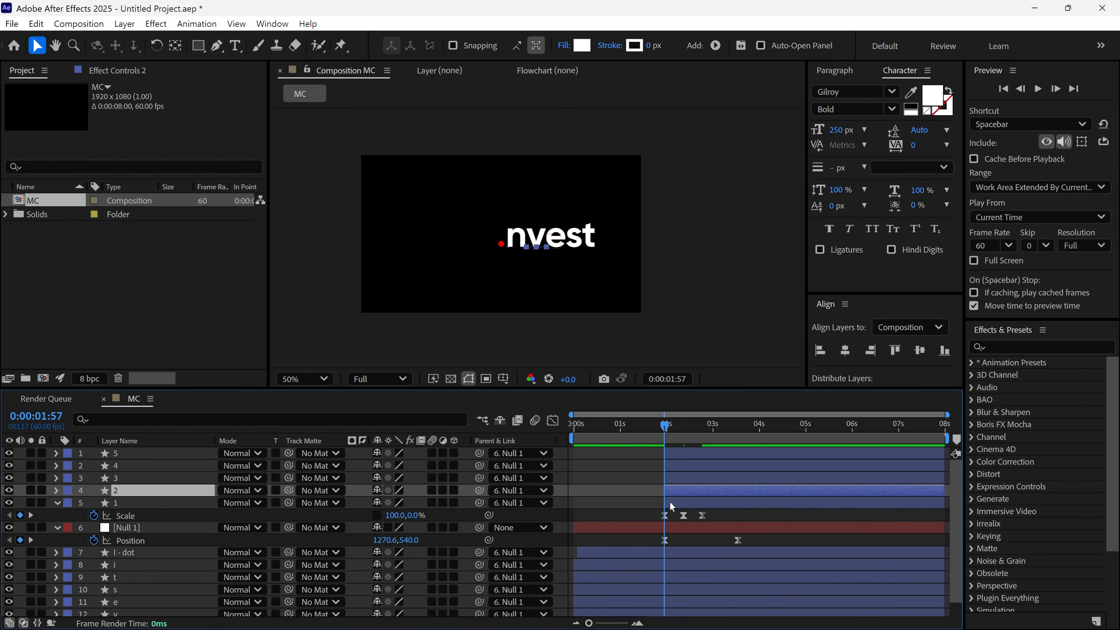
Stagger the rectangle layers in time from layer 5 at 0:00:01:57 through 4, 3 and 2 to layer 1 at 0:00:02:49.
click(670, 502)
shift+click(676, 468)
drag(675, 469, 721, 506)
ctrl+click(687, 468)
ctrl+click(698, 480)
ctrl+click(706, 492)
Move the first regrow keyframes of the i and I - dot layers to 0:00:03:14 and their last keyframes to the end of layer 1's Scale animation.
drag(668, 430, 723, 475)
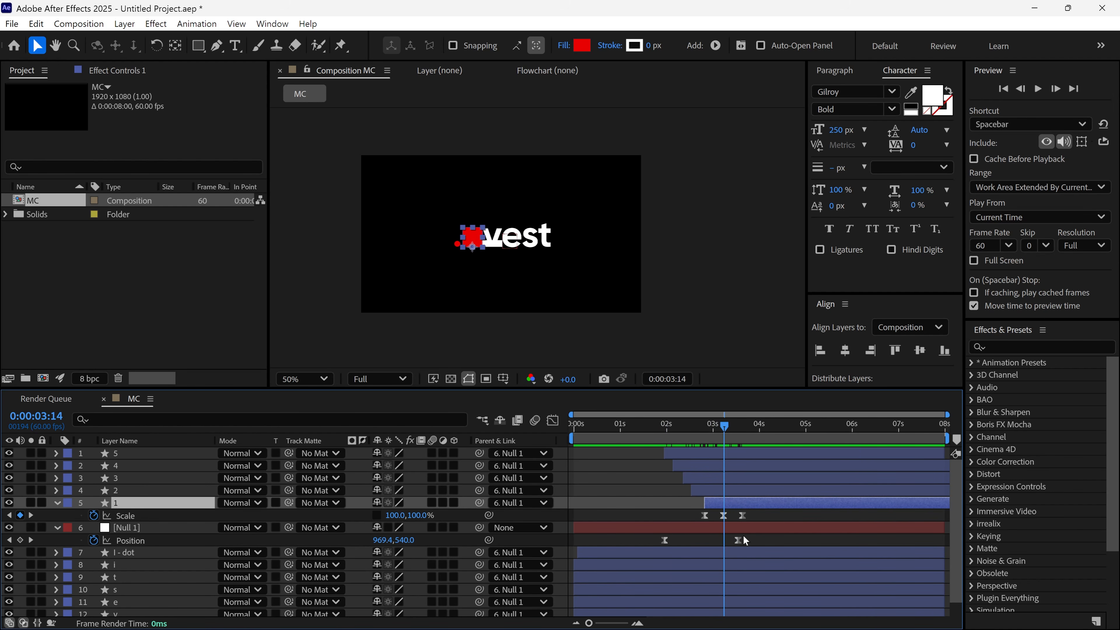
scroll(756, 560, down, 1)
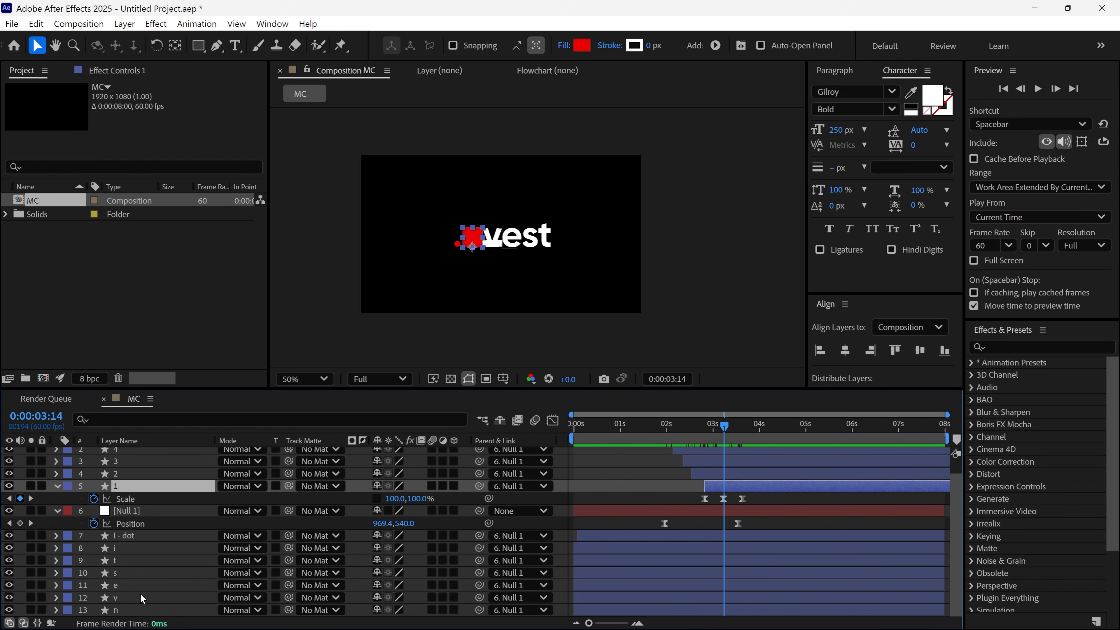
click(130, 549)
ctrl+click(144, 539)
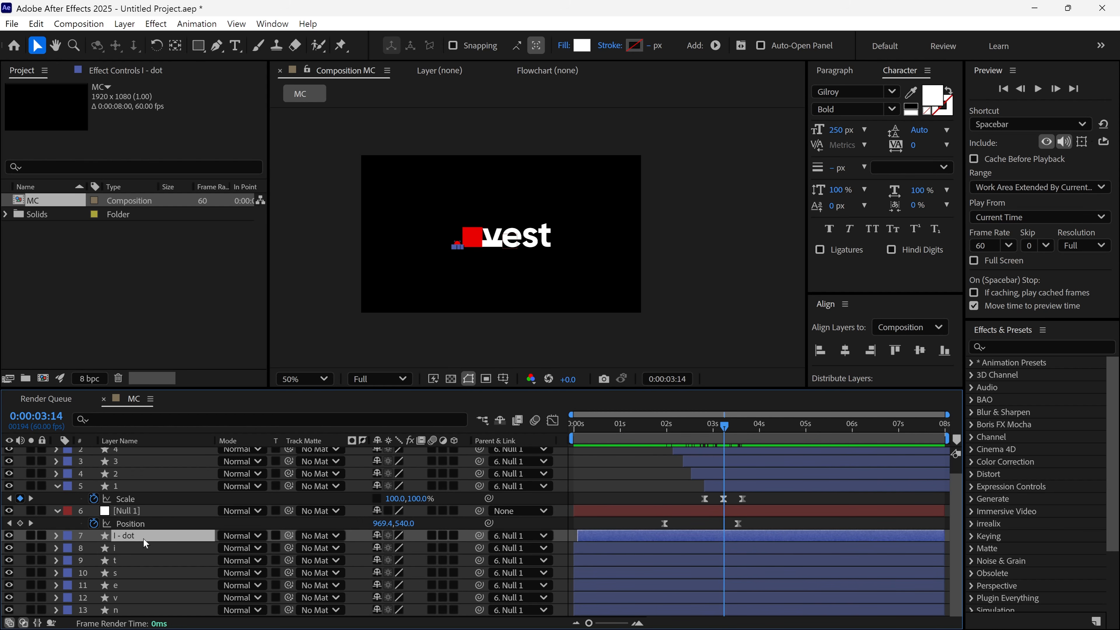
key(u)
drag(738, 550, 724, 550)
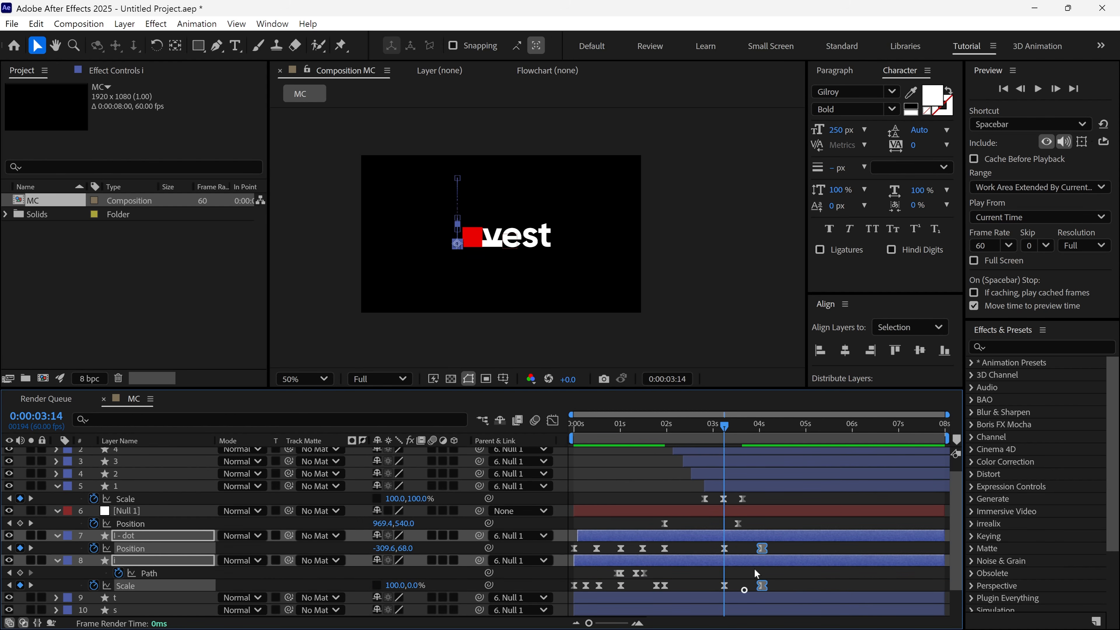
drag(753, 590, 772, 544)
drag(762, 549, 742, 548)
Shift the regrow start keyframes of i and I - dot to about 3.1 s, their last keyframes to about 3.8 s, and preview.
drag(725, 427, 751, 429)
drag(717, 544, 732, 590)
drag(724, 586, 717, 585)
click(716, 428)
drag(717, 427, 710, 430)
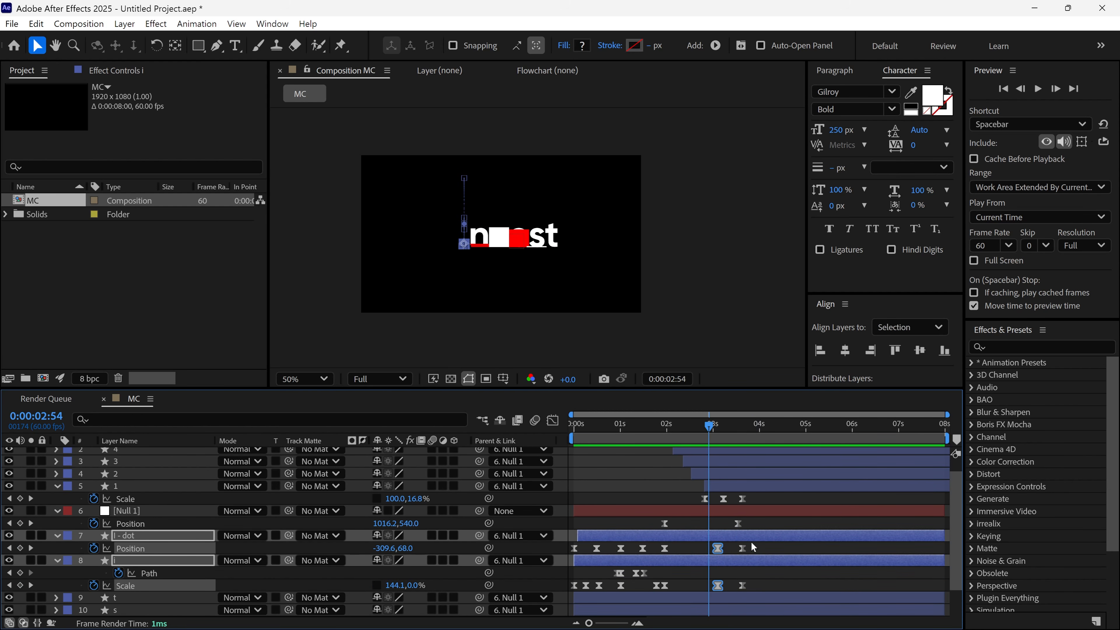
drag(752, 541, 735, 590)
drag(743, 548, 750, 548)
key(space)
key(space)
Duplicate Null 1 and place the copy above all other layers.
scroll(727, 494, up, 1)
drag(670, 426, 665, 426)
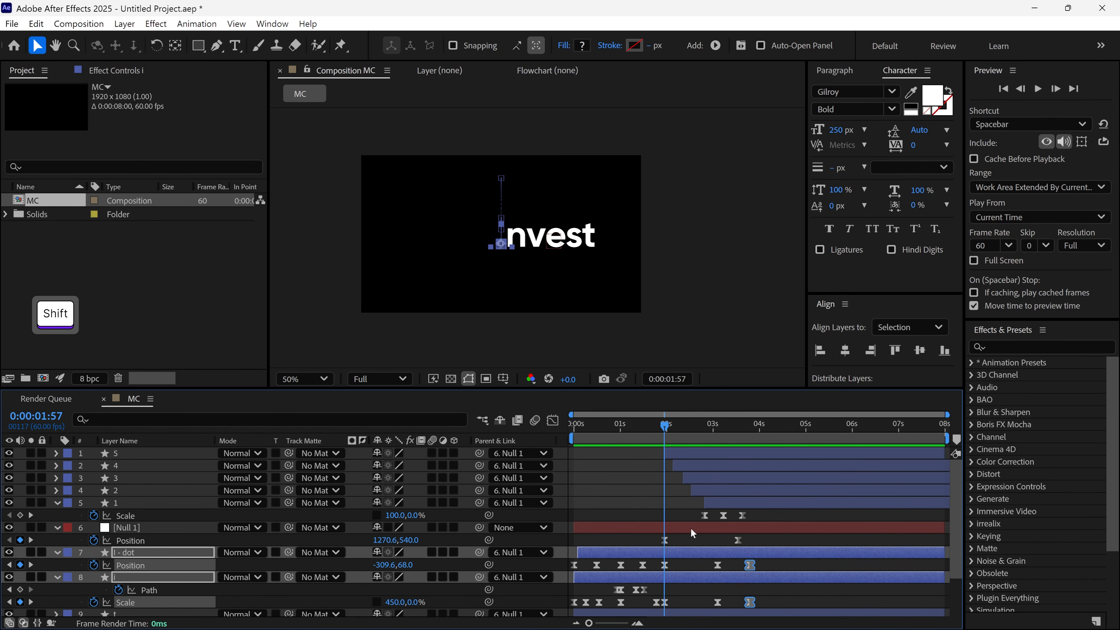
click(689, 529)
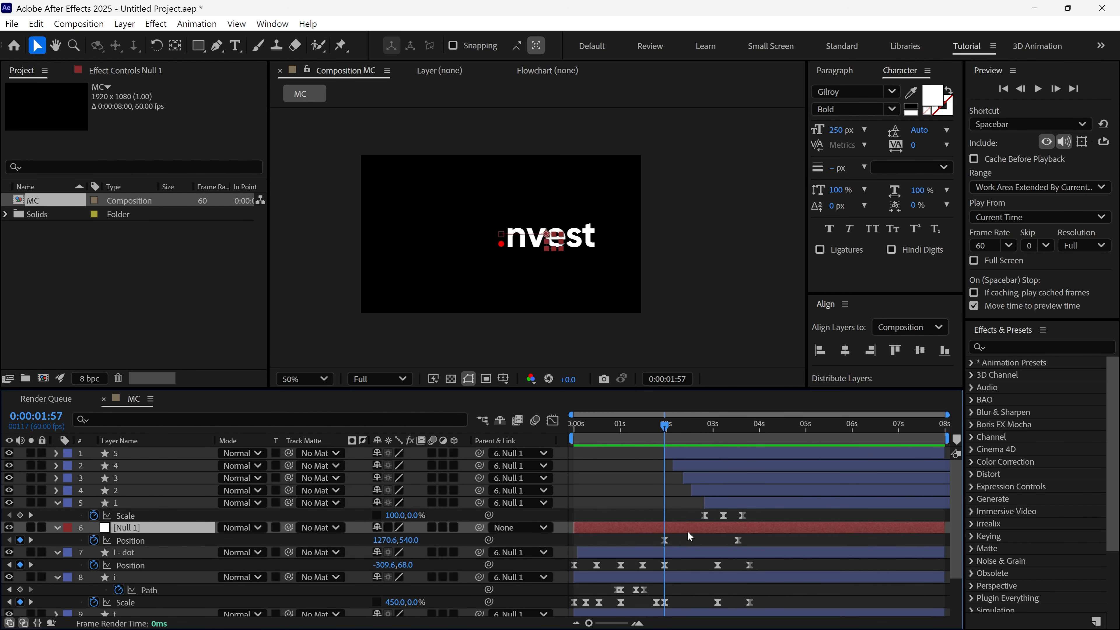
key(ctrl+d)
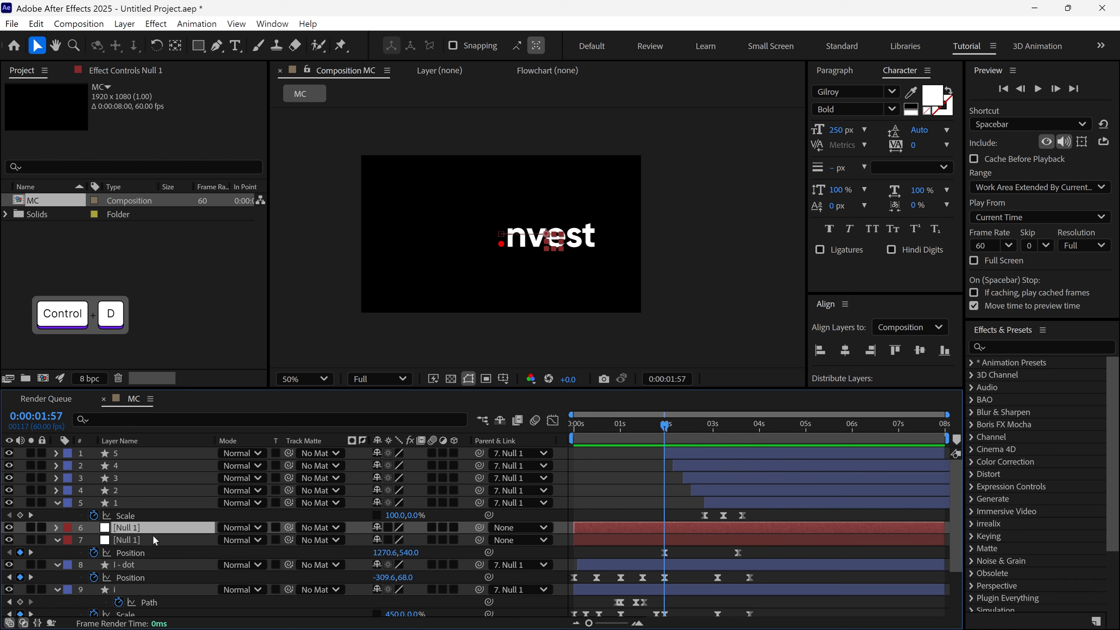
drag(153, 528, 173, 453)
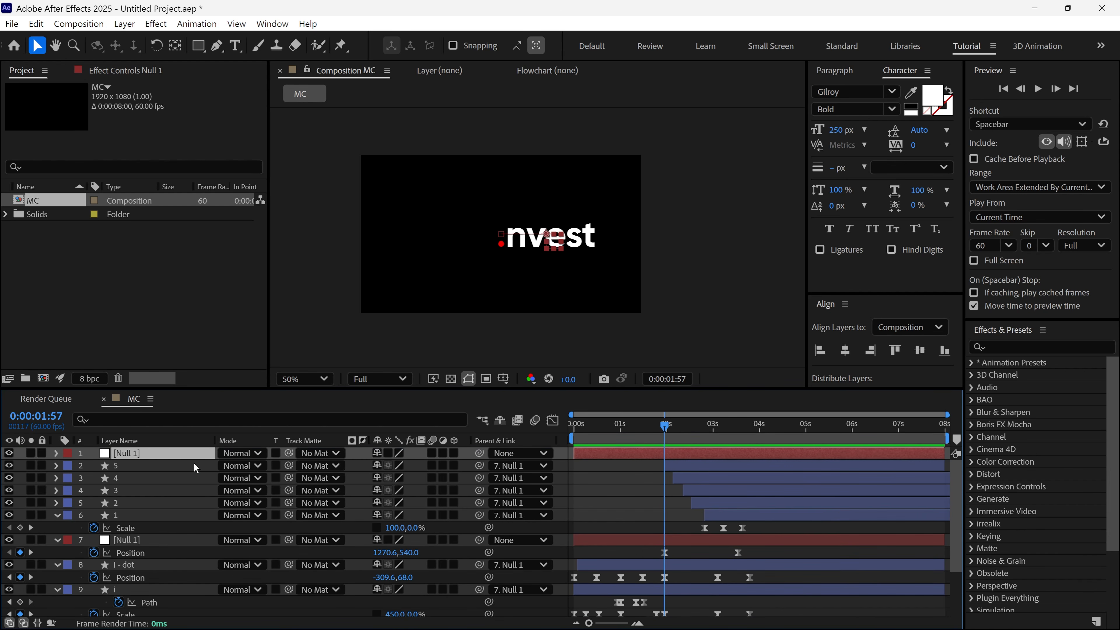
Rename the duplicated null as Text Controller.
key(Return)
text(Text )
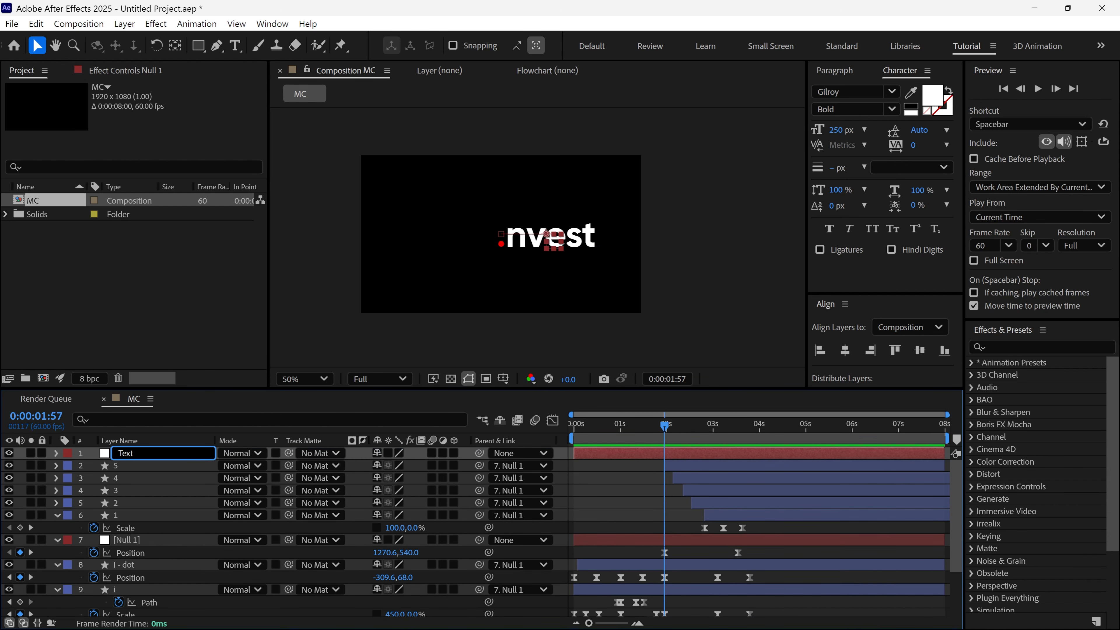
text(Controller)
key(Return)
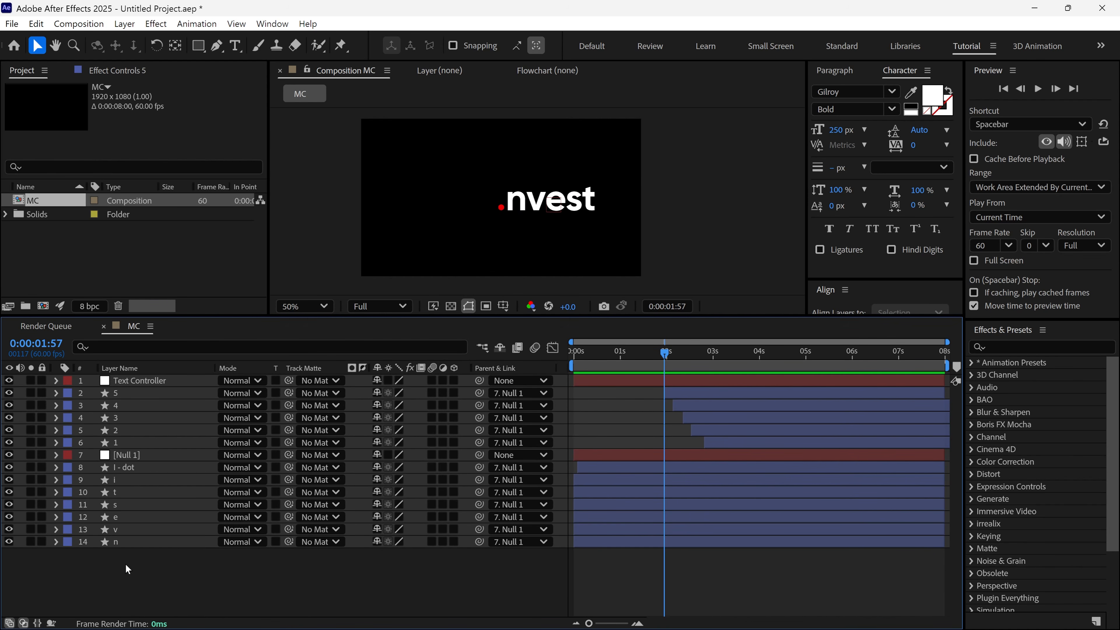
Place letter layers t, s, e, v and n directly below Text Controller, and label them and rectangles 1 to 5 Yellow.
drag(128, 569, 164, 384)
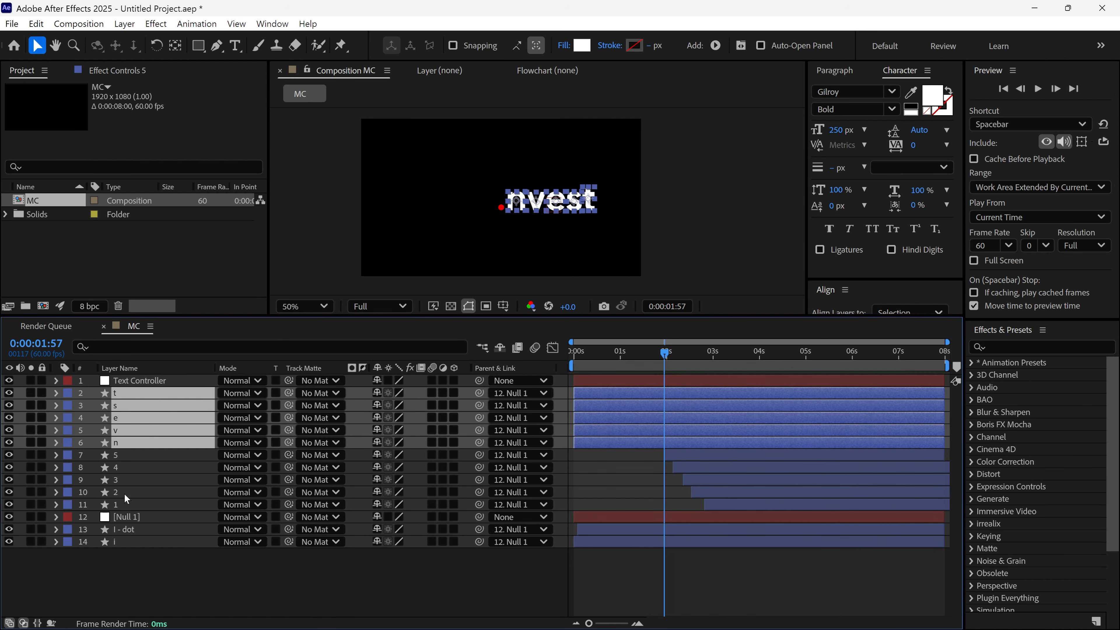
shift+click(118, 507)
click(68, 406)
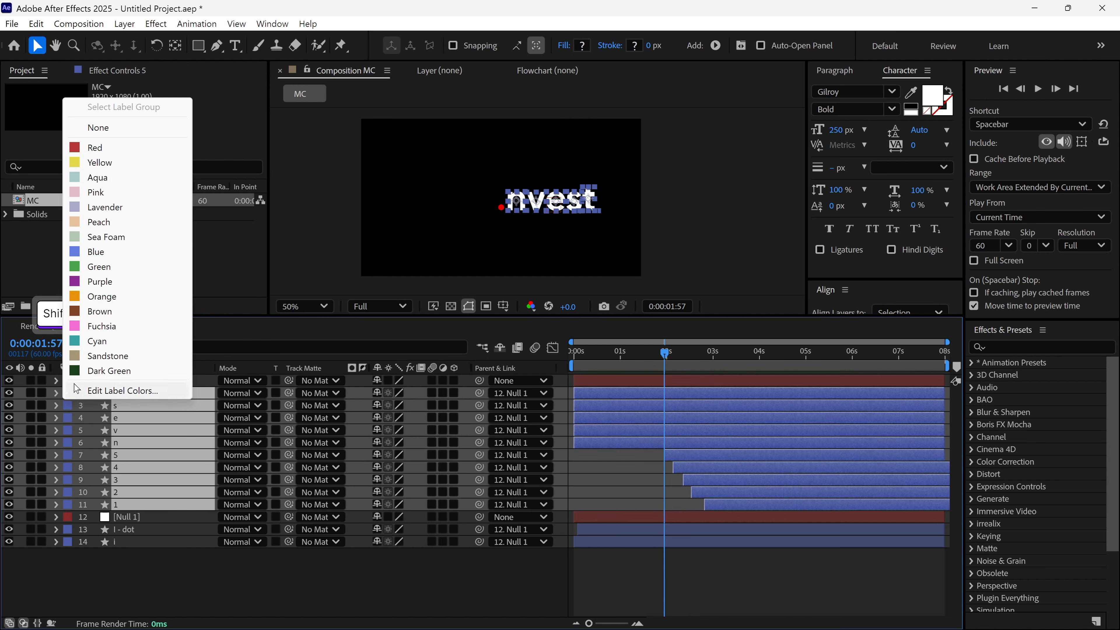
click(99, 161)
click(99, 162)
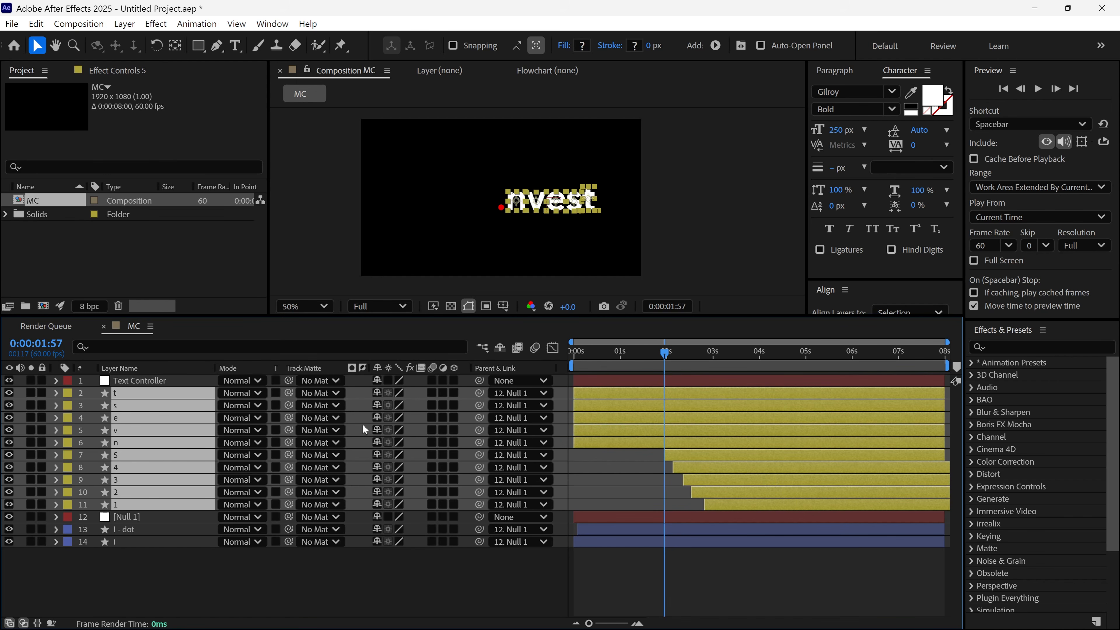
Parent the five letters and five rectangles to Text Controller and show that null's Position keyframes.
drag(479, 393, 145, 376)
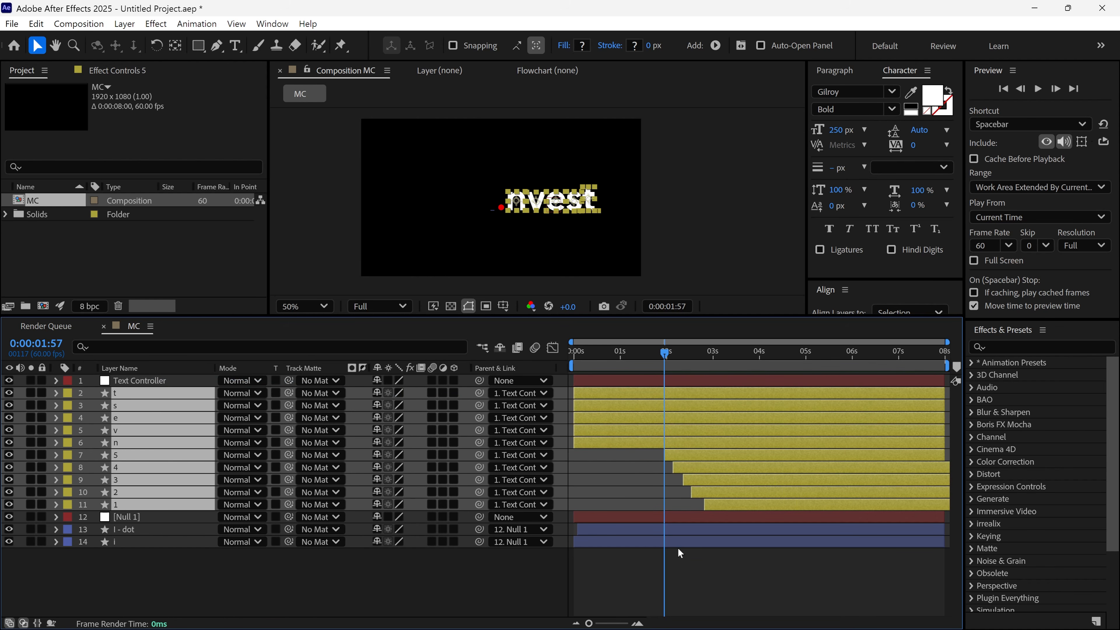
click(670, 380)
key(u)
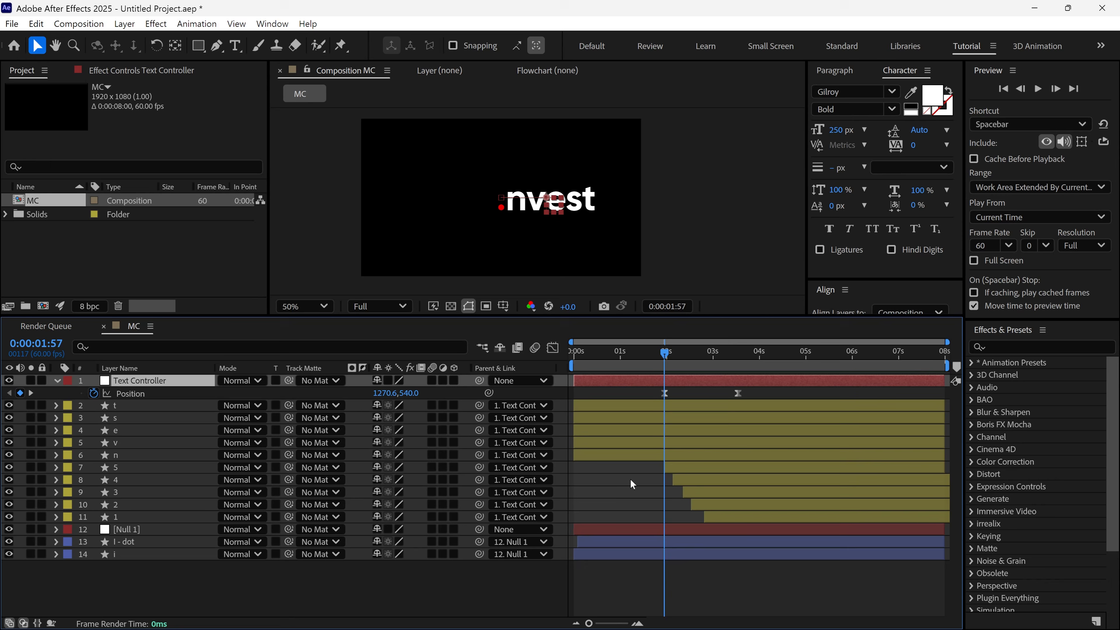
Shift letter layers n, v, e, s and t in time to start together with rectangles 1, 2, 3, 4 and 5 respectively.
drag(588, 455, 719, 454)
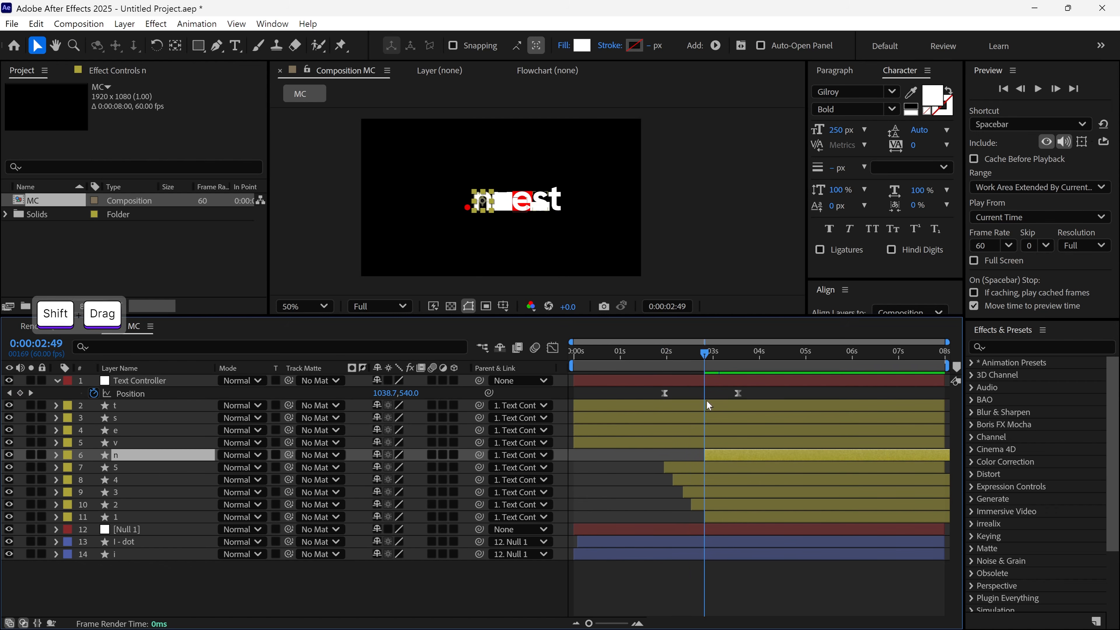
drag(705, 354, 692, 354)
drag(588, 443, 699, 428)
shift+click(683, 356)
shift+click(673, 358)
drag(591, 418, 694, 416)
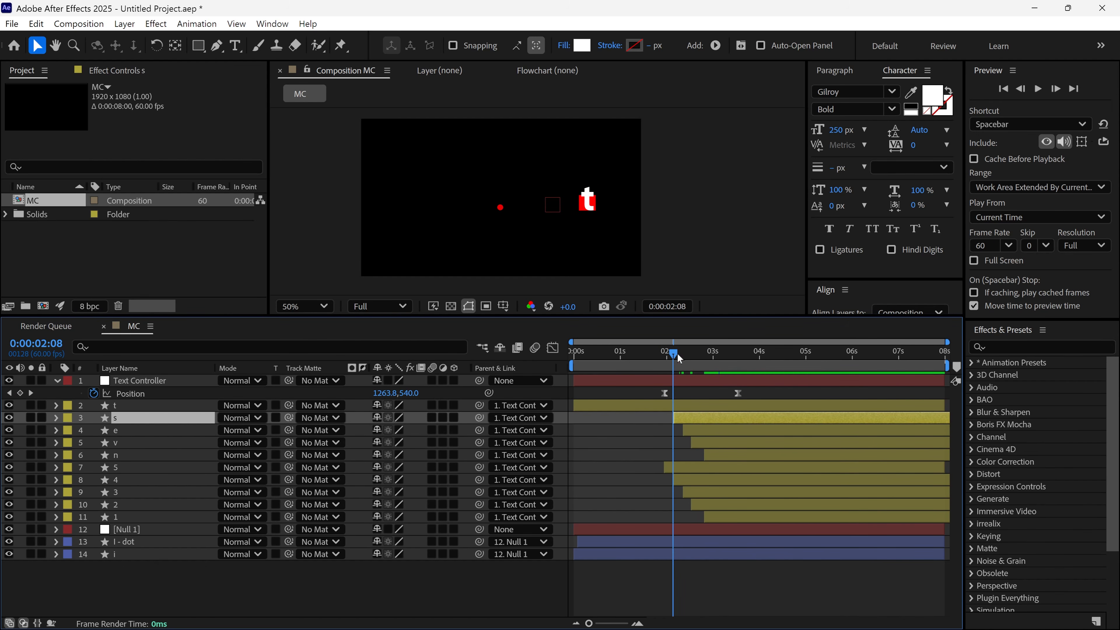
drag(675, 354, 666, 354)
drag(591, 406, 681, 405)
Move the five letter layers below rectangle layers 5 to 1, directly above Null 1.
mouse_move(665, 354)
mouse_down()
mouse_move(693, 357)
mouse_move(665, 356)
mouse_up()
shift+click(126, 455)
drag(124, 457, 135, 522)
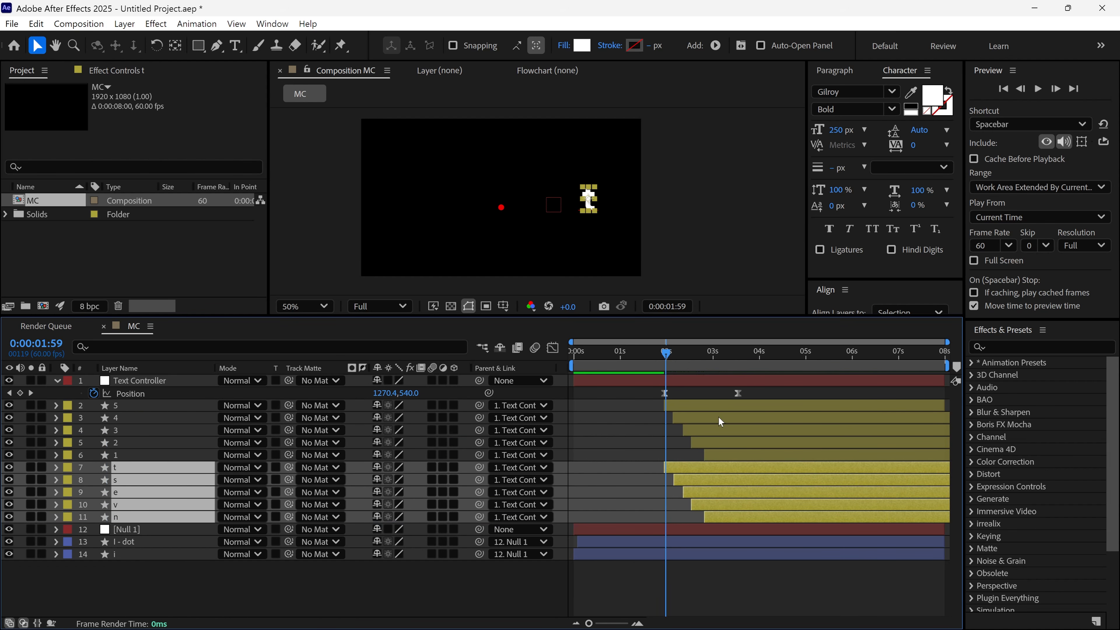
Delay the five letter layers together so that t starts at 0:00:02:15, keeping their stagger, and preview the reveal.
click(680, 355)
drag(678, 467, 689, 465)
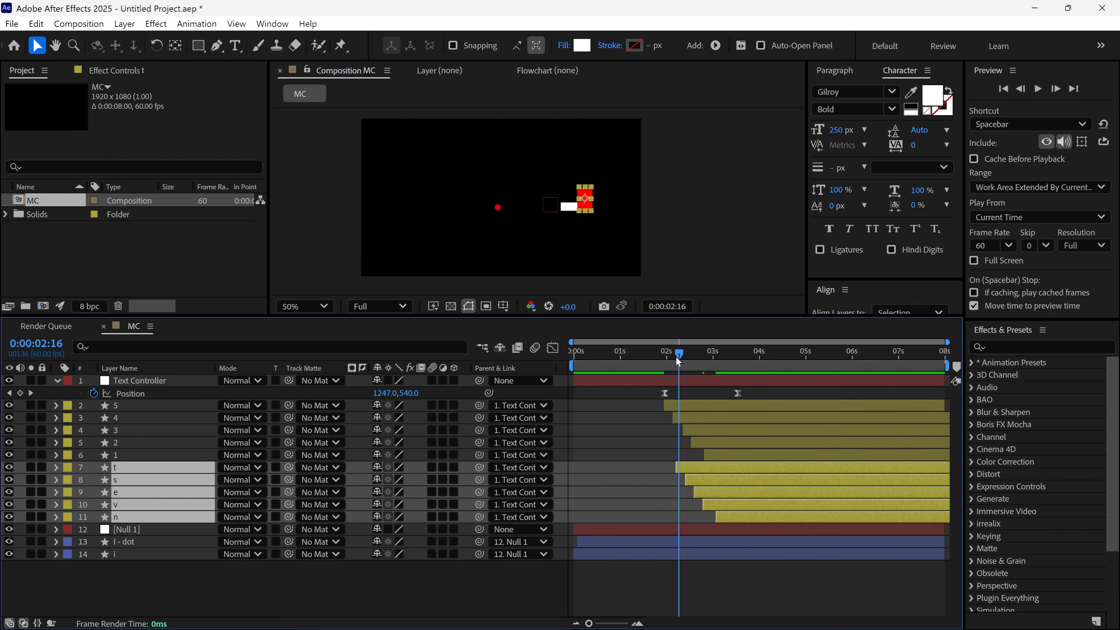
drag(676, 357, 678, 358)
drag(689, 468, 693, 468)
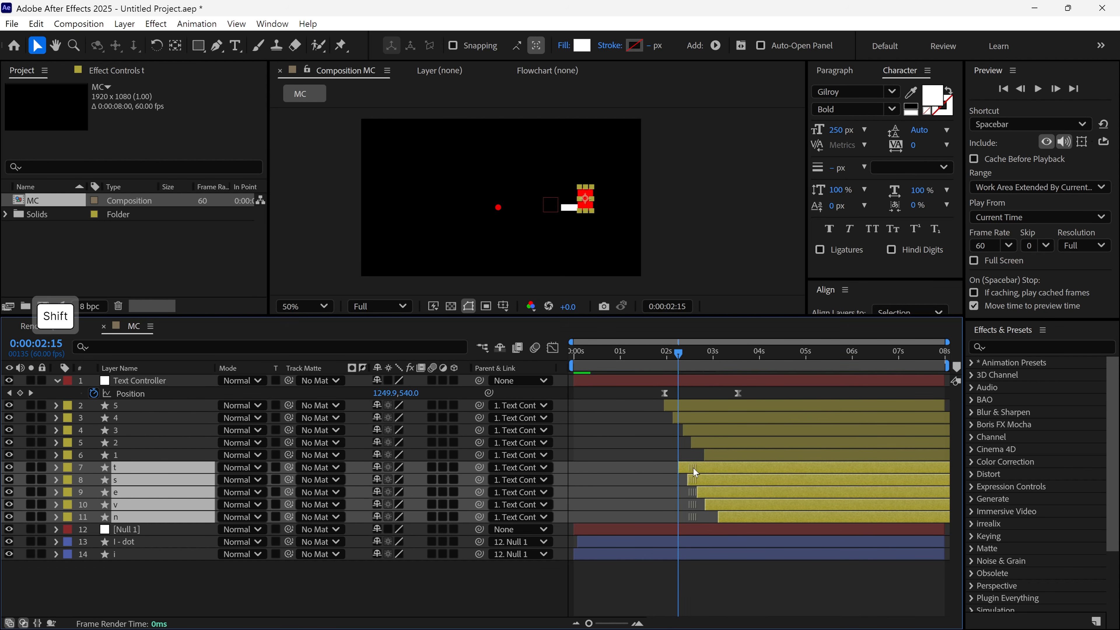
key(space)
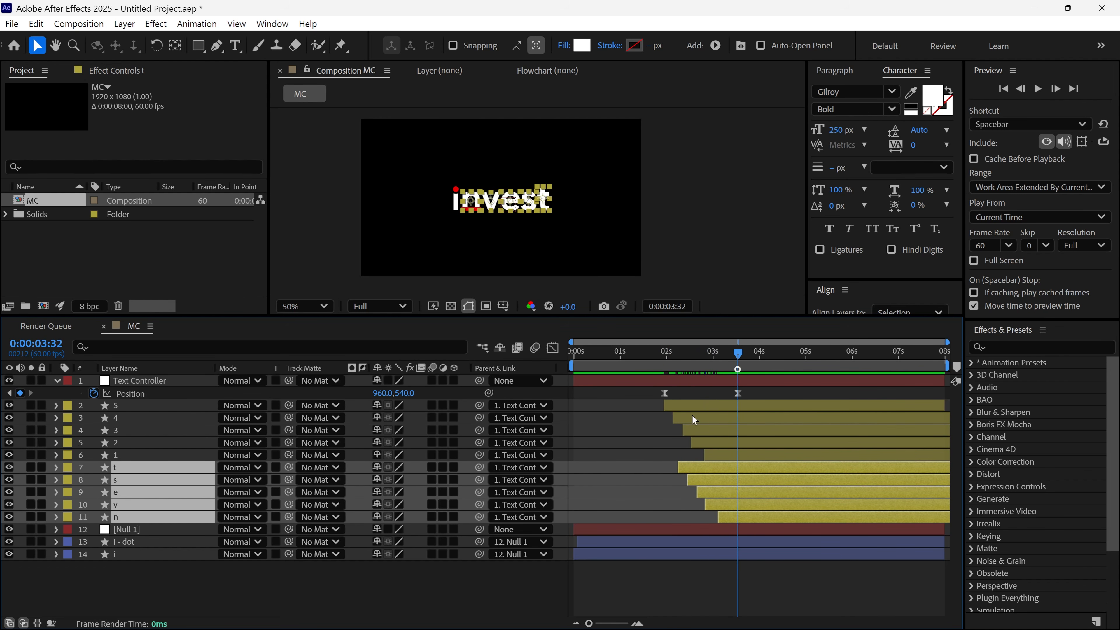
click(529, 572)
click(676, 356)
key(space)
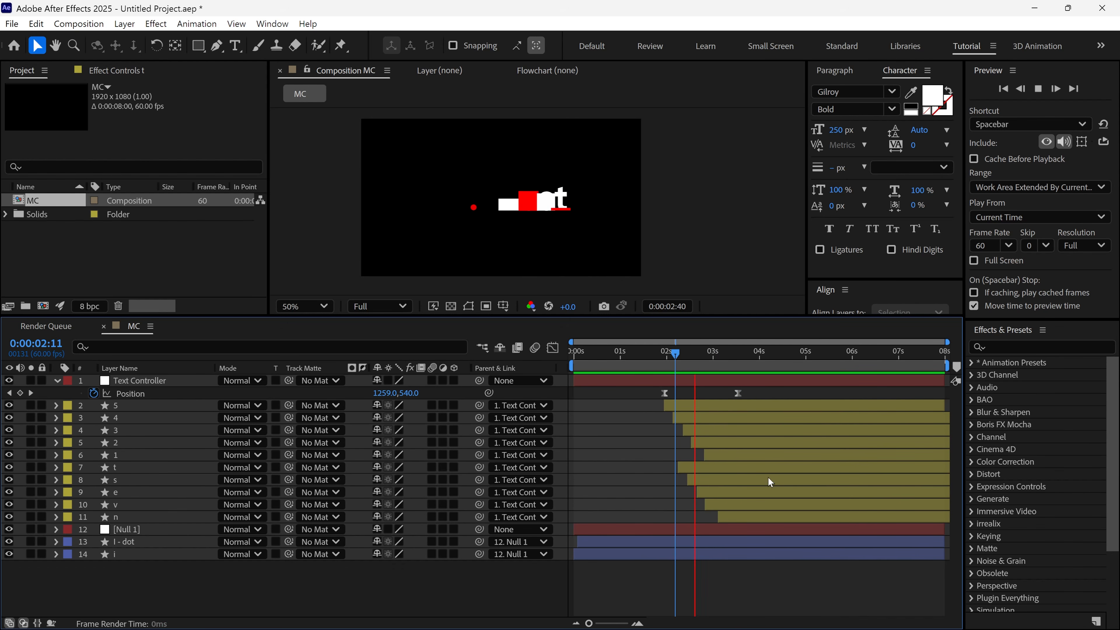
At Text Controller's first Position keyframe, 0:00:01:57, set the horizontal position to about 825 and preview the motion.
click(667, 351)
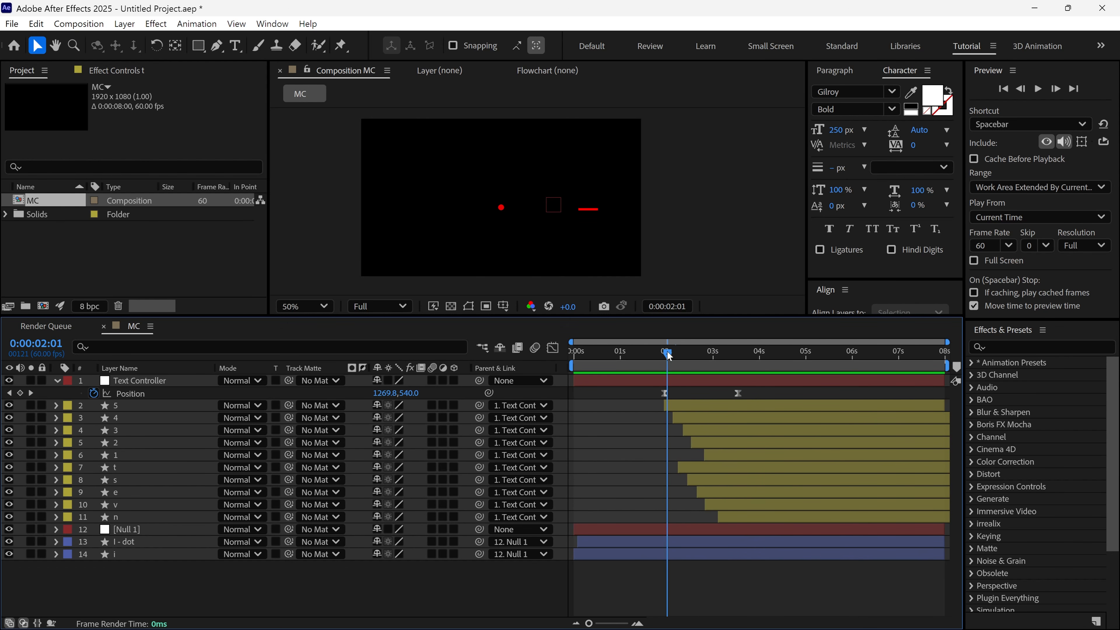
key(j)
click(679, 381)
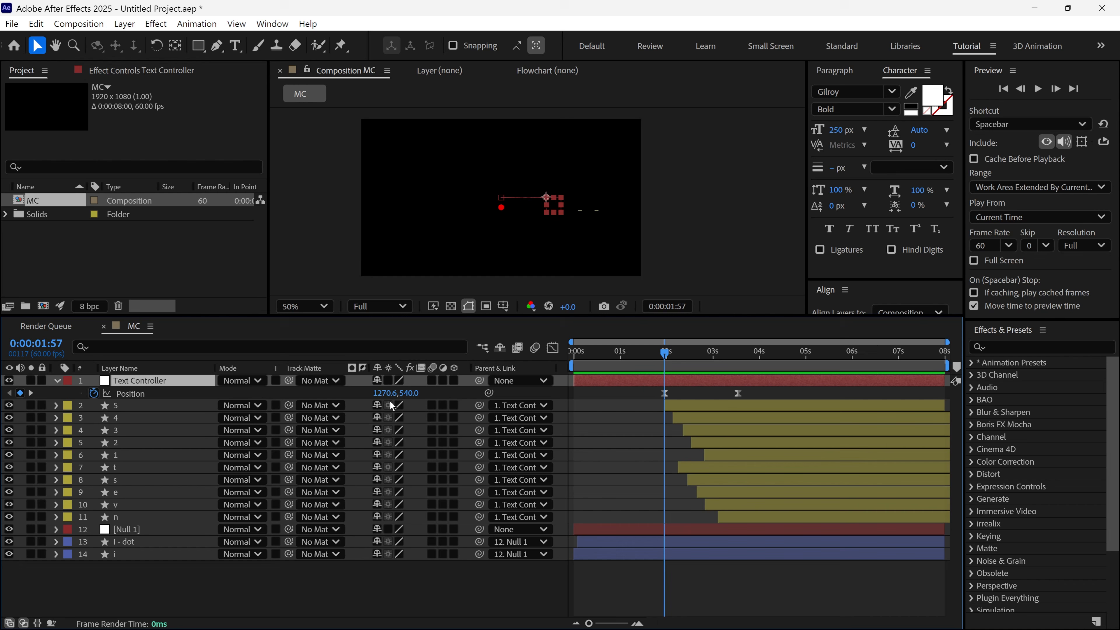
drag(382, 393, 292, 404)
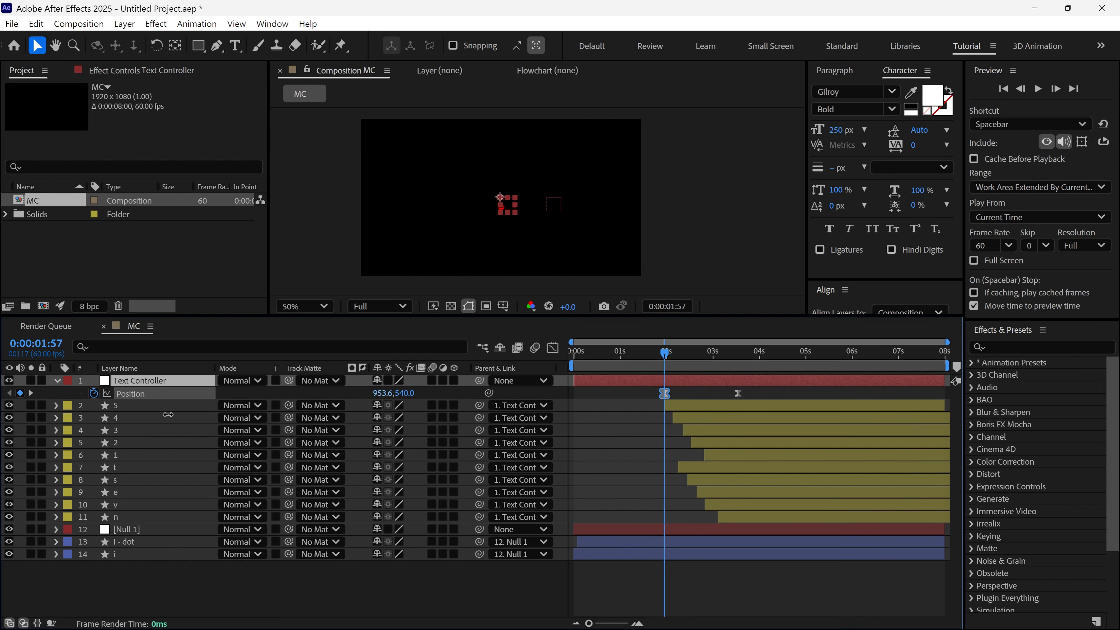
drag(168, 415, 162, 415)
key(space)
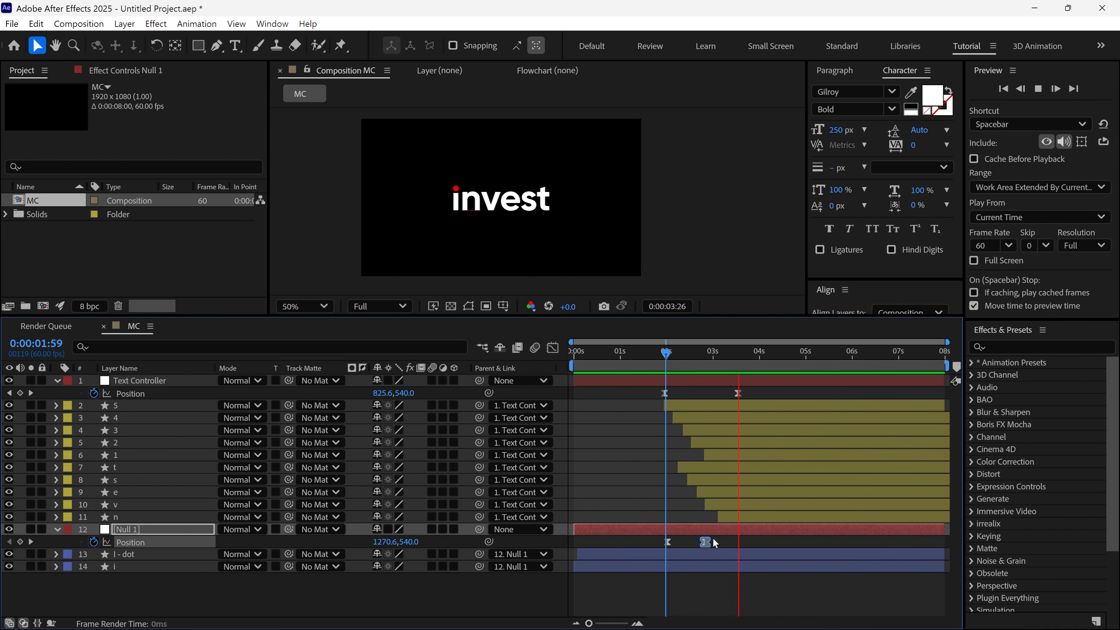
Preview the complete logo animation from the first frame.
drag(679, 361, 726, 366)
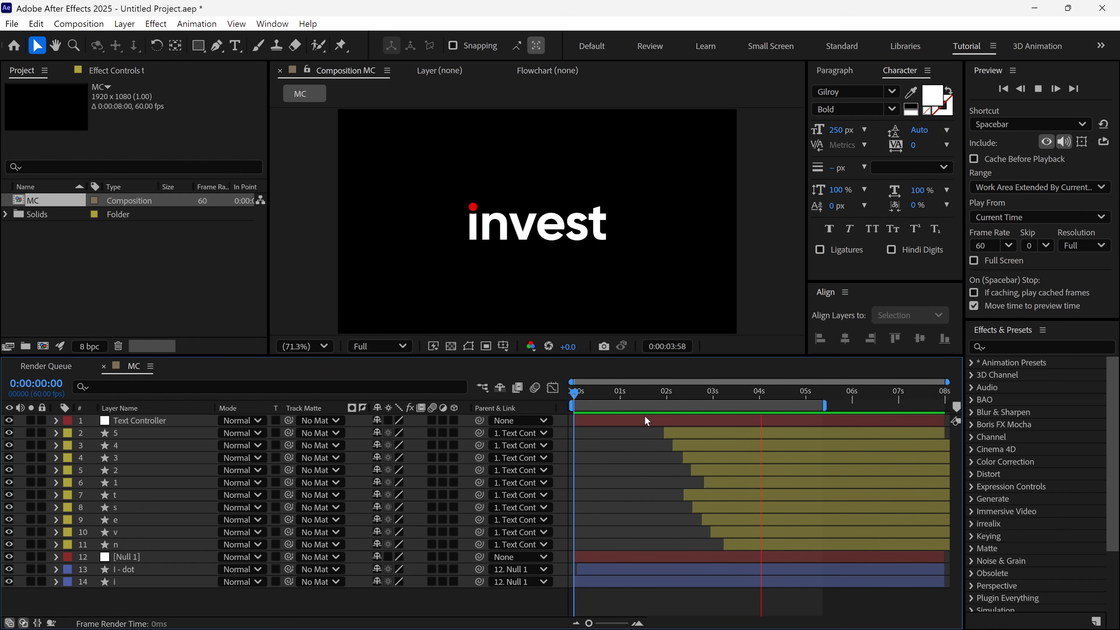
click(573, 395)
key(space)
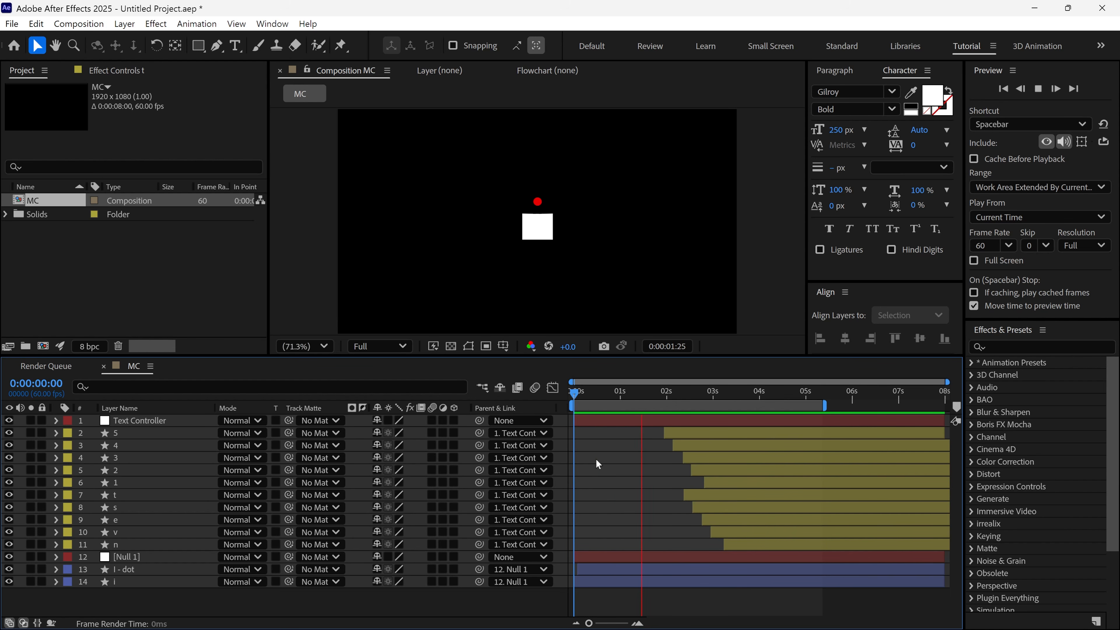